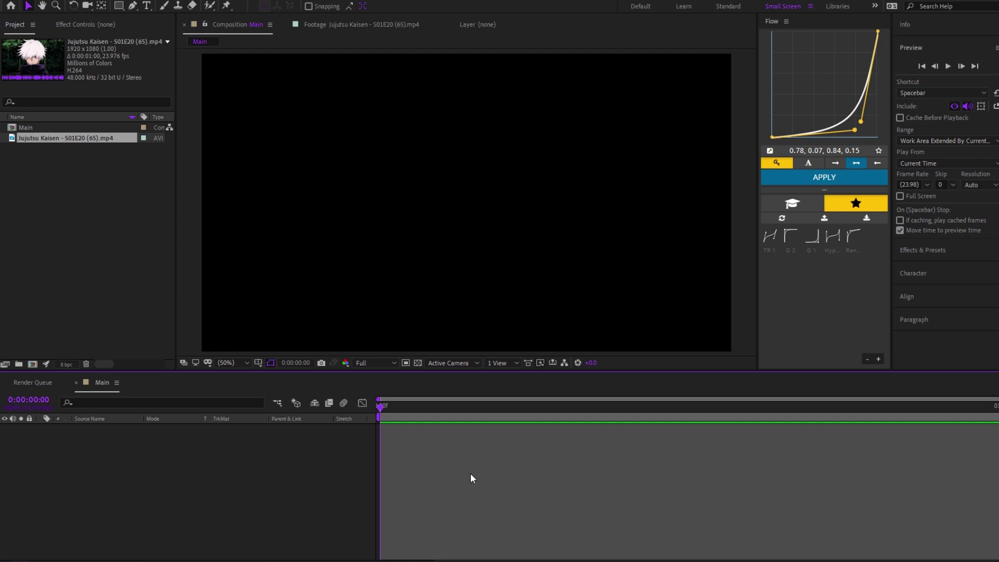
# Step: Place the Jujutsu Kaisen clip in the Main composition's timeline
pyautogui.click(62, 189)
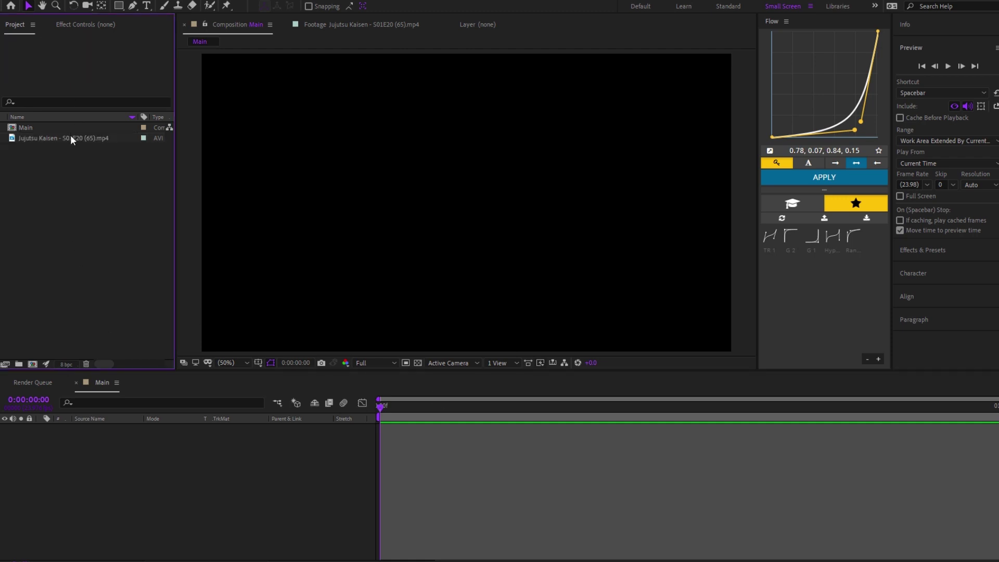
pyautogui.moveTo(71, 136); pyautogui.dragTo(346, 454)
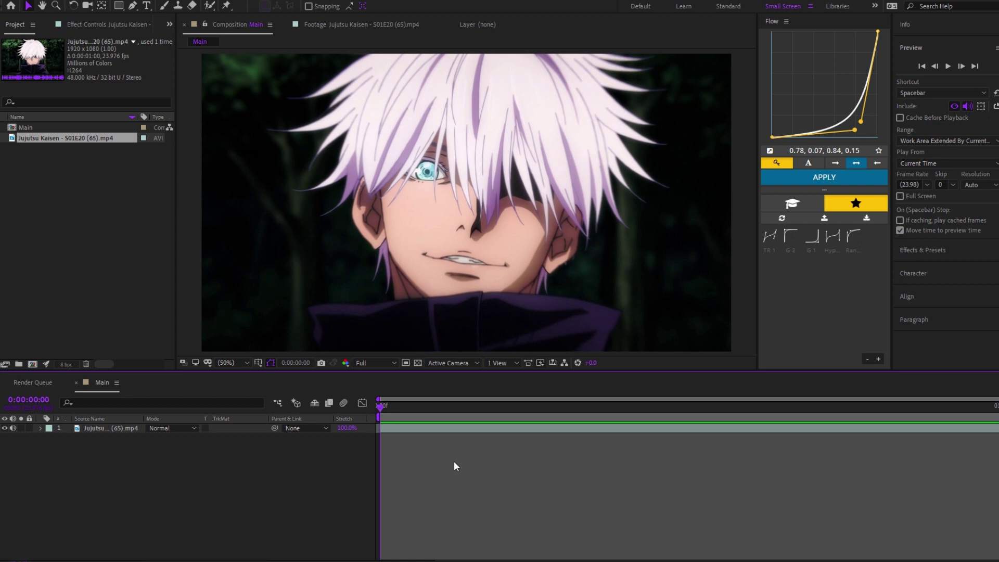
pyautogui.click(436, 429)
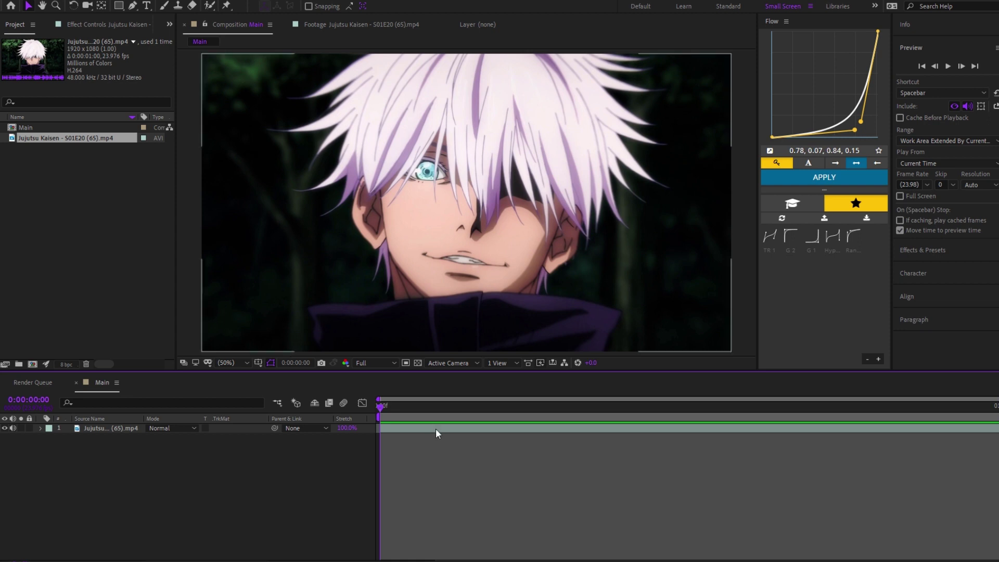
pyautogui.click(452, 468)
pyautogui.click(461, 424)
pyautogui.click(490, 464)
# Step: Add an adjustment layer above the clip, apply the Looks effect to it and open the look editor
pyautogui.click(443, 430)
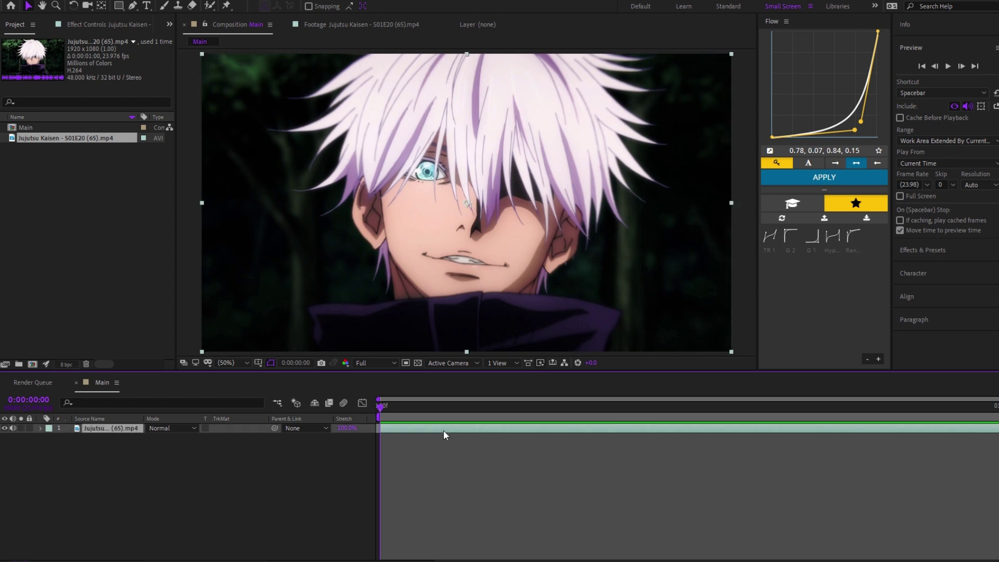
pyautogui.hotkey('ctrl', 'alt', 'y')
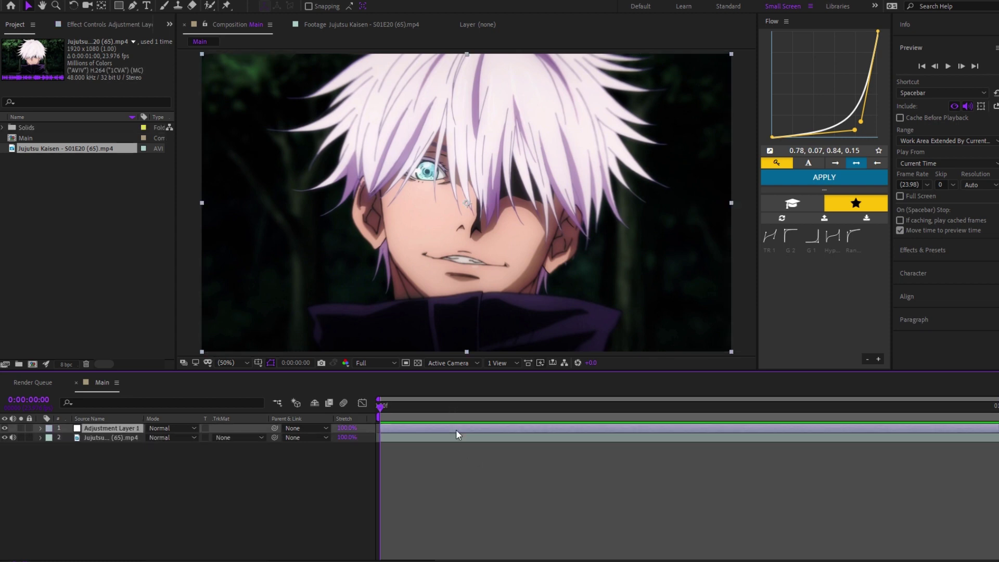
pyautogui.hotkey('ctrl', 'space')
pyautogui.write('looks')
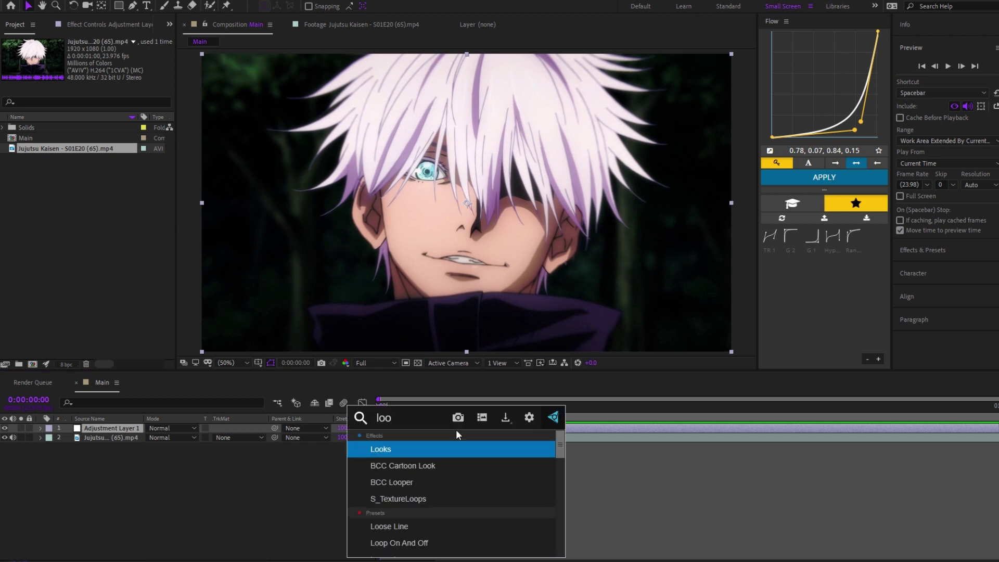
pyautogui.click(456, 450)
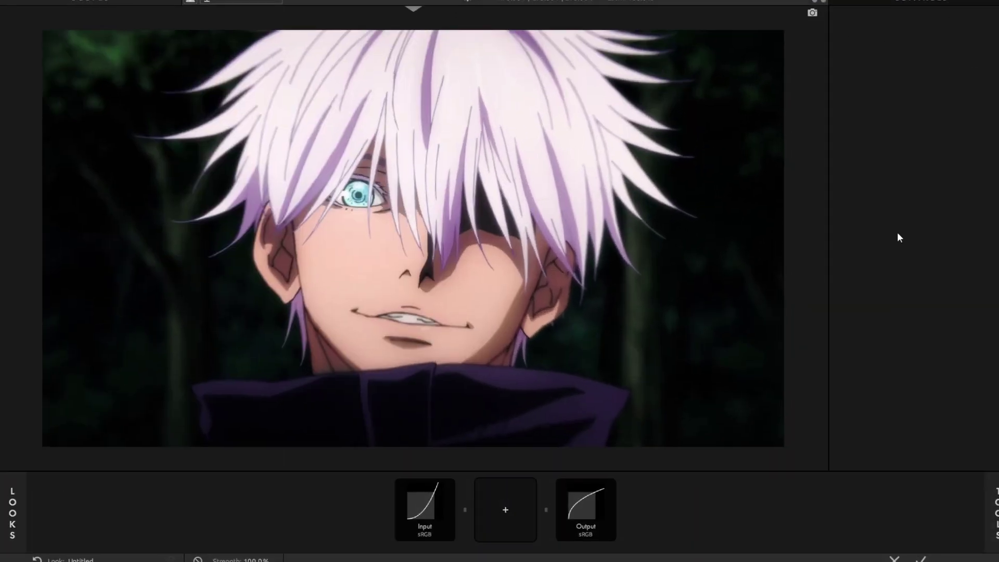
# Step: Try the Exposure tool in the look chain at -3.00 stops and remove it
pyautogui.moveTo(996, 492)
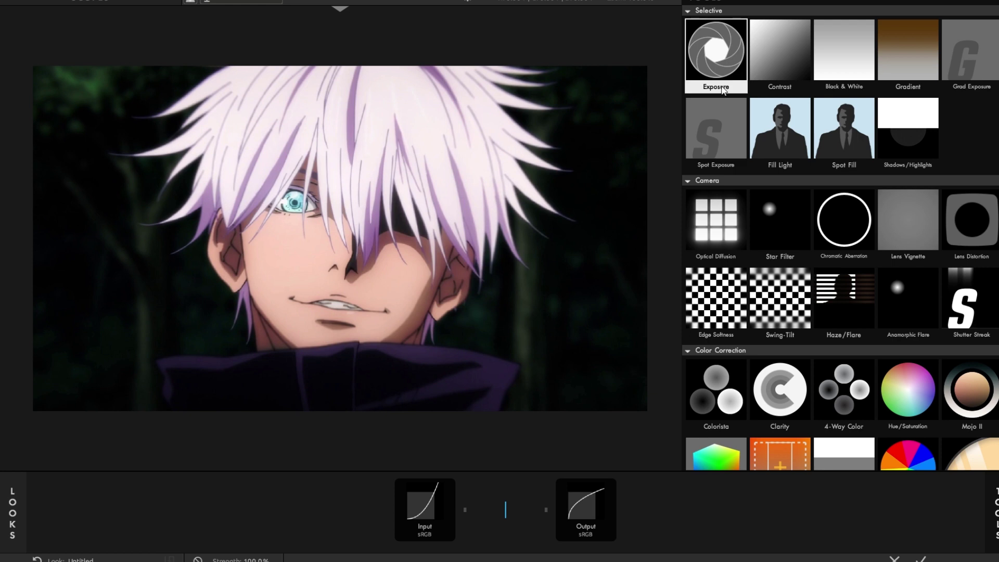
pyautogui.scroll(-1, 772, 268)
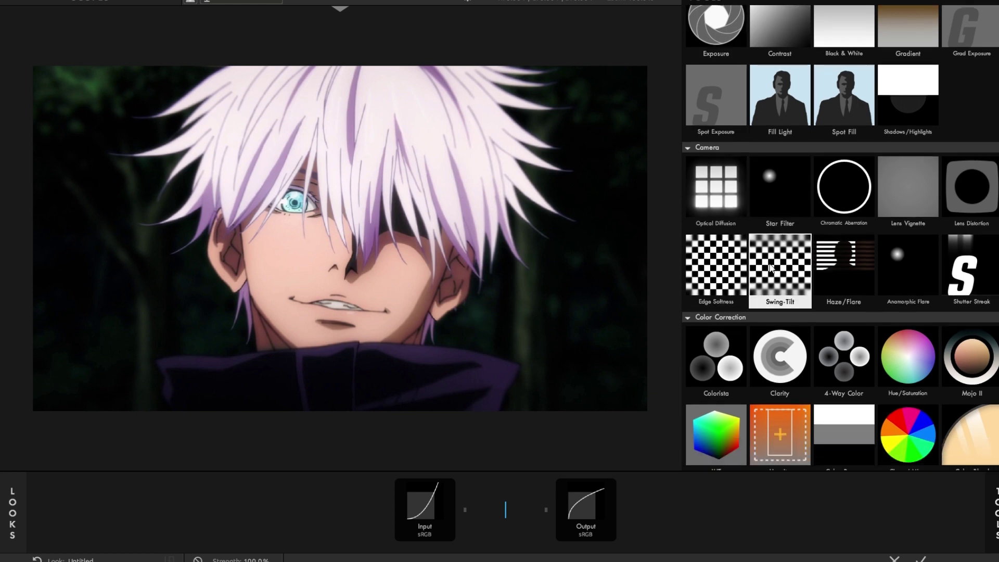
pyautogui.scroll(-8, 772, 266)
pyautogui.scroll(9, 773, 267)
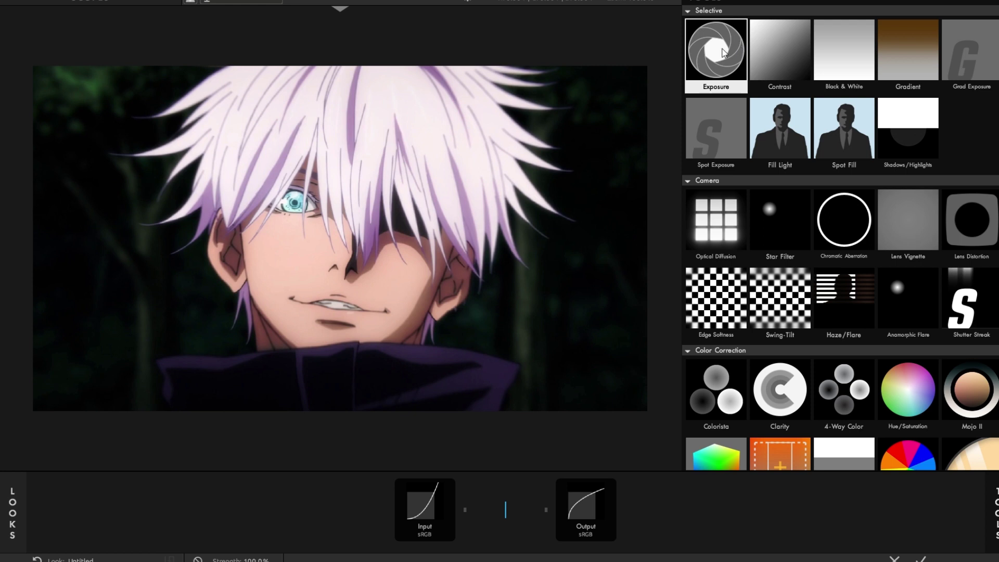
pyautogui.moveTo(728, 61); pyautogui.dragTo(496, 505)
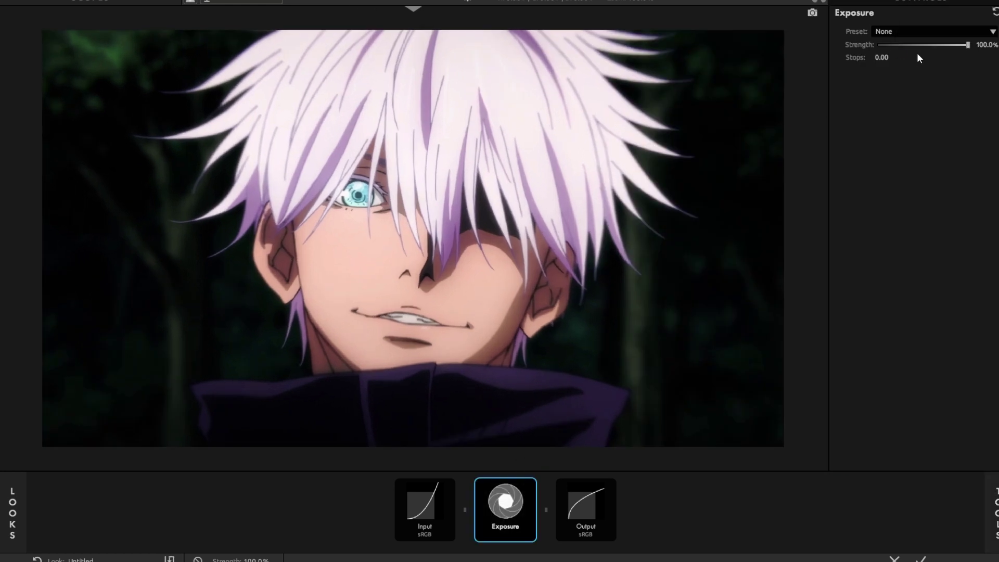
pyautogui.moveTo(881, 59)
pyautogui.mouseDown()
pyautogui.moveTo(912, 62)
pyautogui.moveTo(884, 66)
pyautogui.mouseUp()
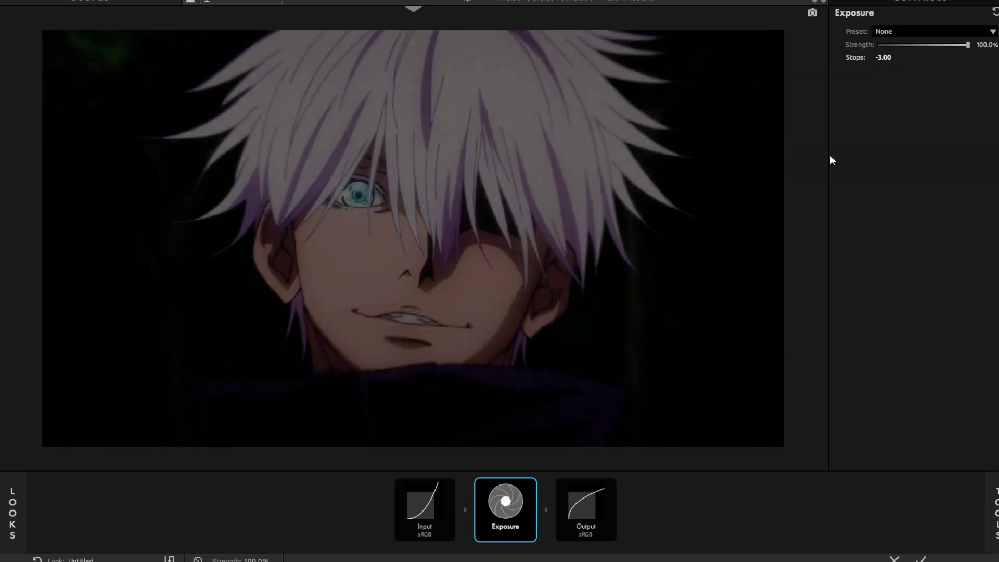
pyautogui.press('Delete')
# Step: Add a Contrast tool to the look chain, keeping a single instance of it
pyautogui.moveTo(995, 513)
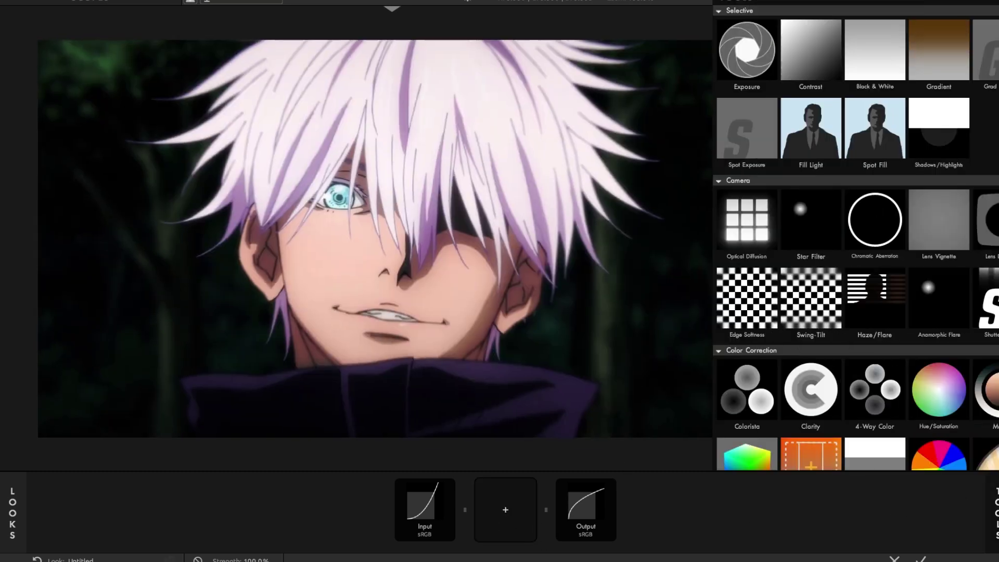
pyautogui.doubleClick(788, 55)
pyautogui.click(787, 56)
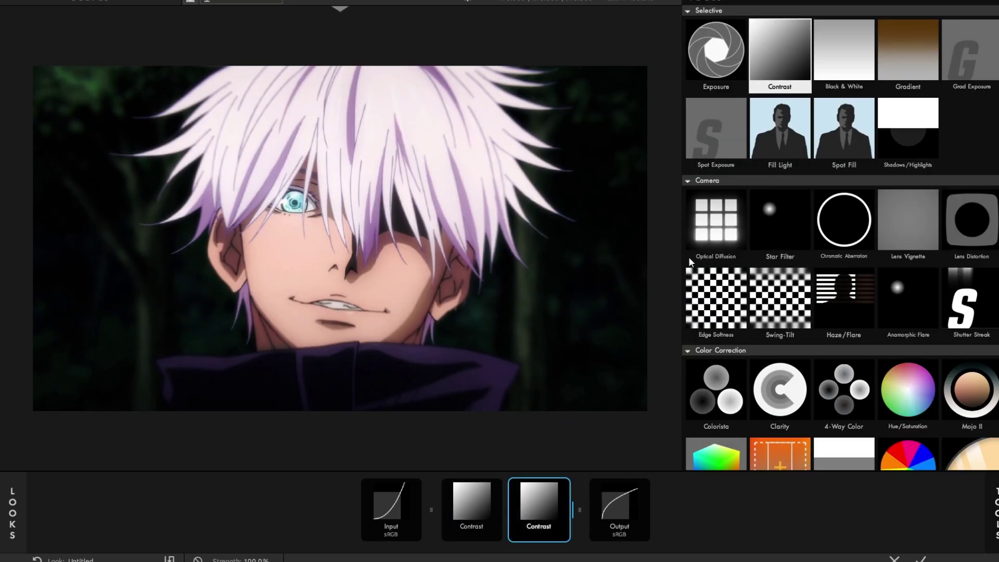
pyautogui.press('Delete')
# Step: Add the Optical Diffusion tool after Contrast and show its settings
pyautogui.moveTo(986, 518)
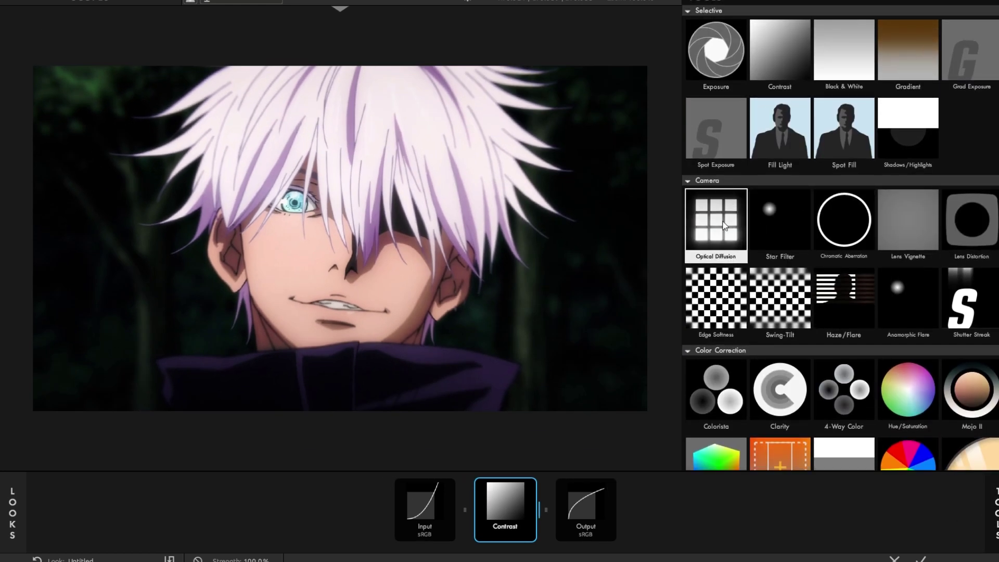
pyautogui.doubleClick(726, 227)
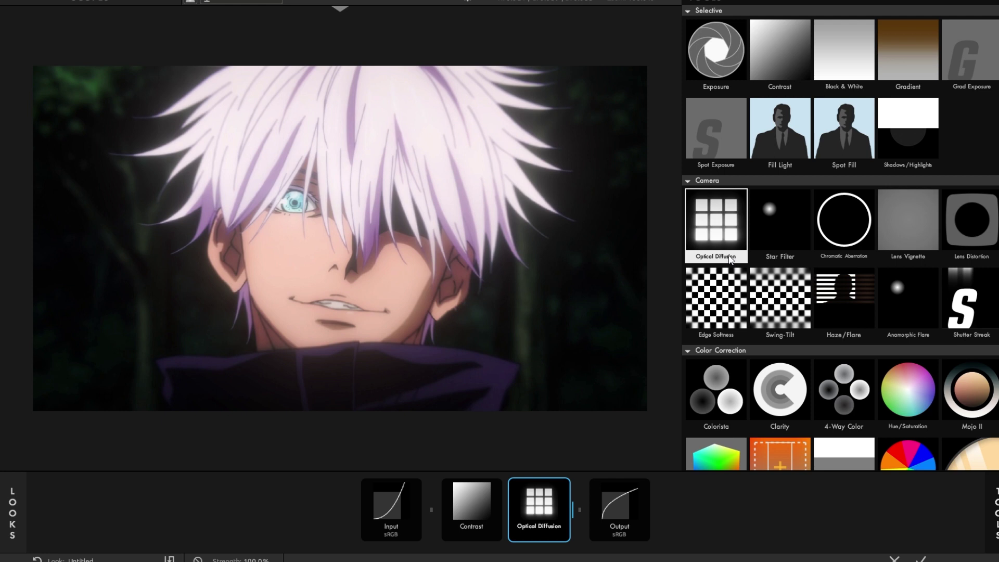
pyautogui.click(538, 507)
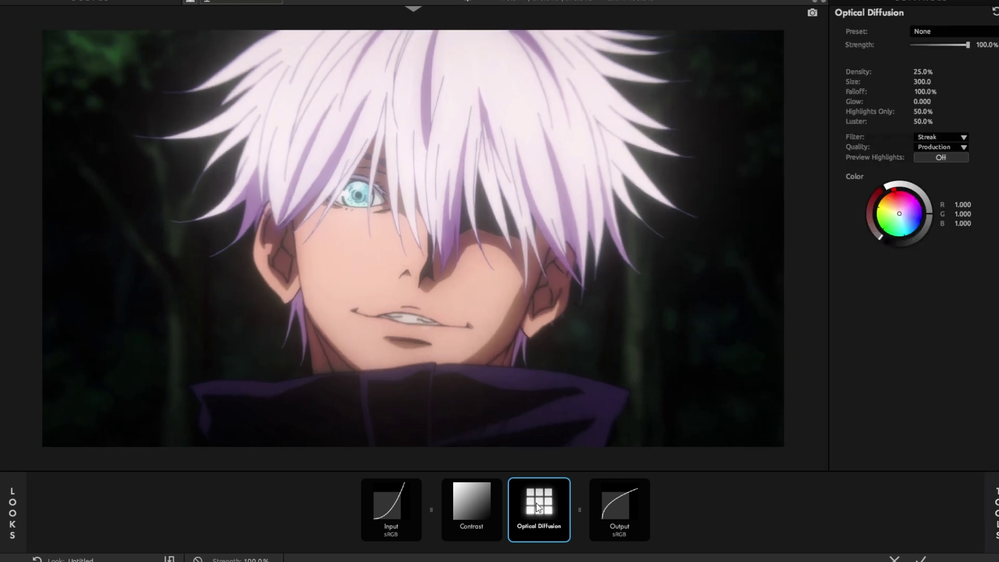
# Step: Try the Shadows/Highlights tool after Optical Diffusion and remove it from the chain
pyautogui.click(993, 513)
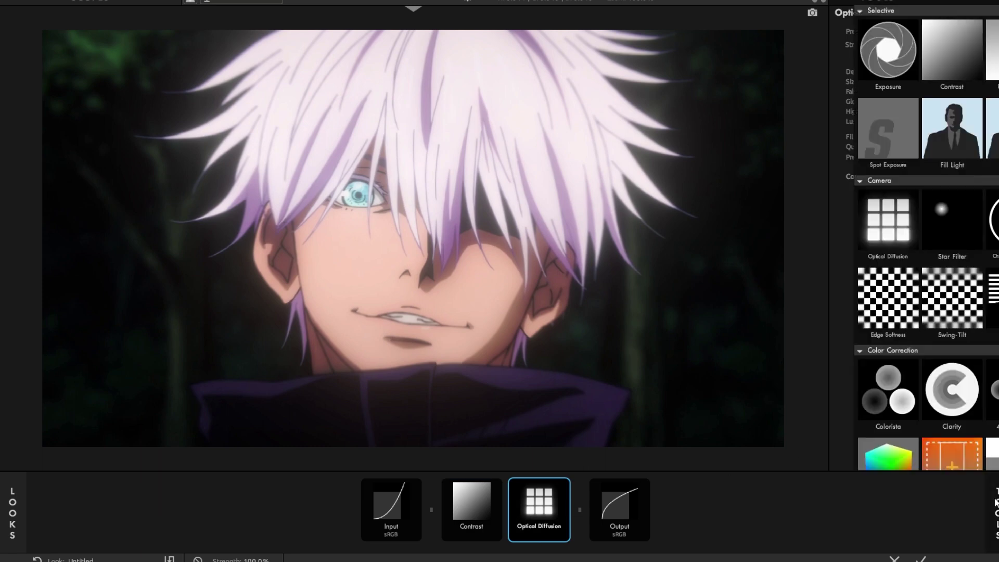
pyautogui.scroll(-2, 853, 93)
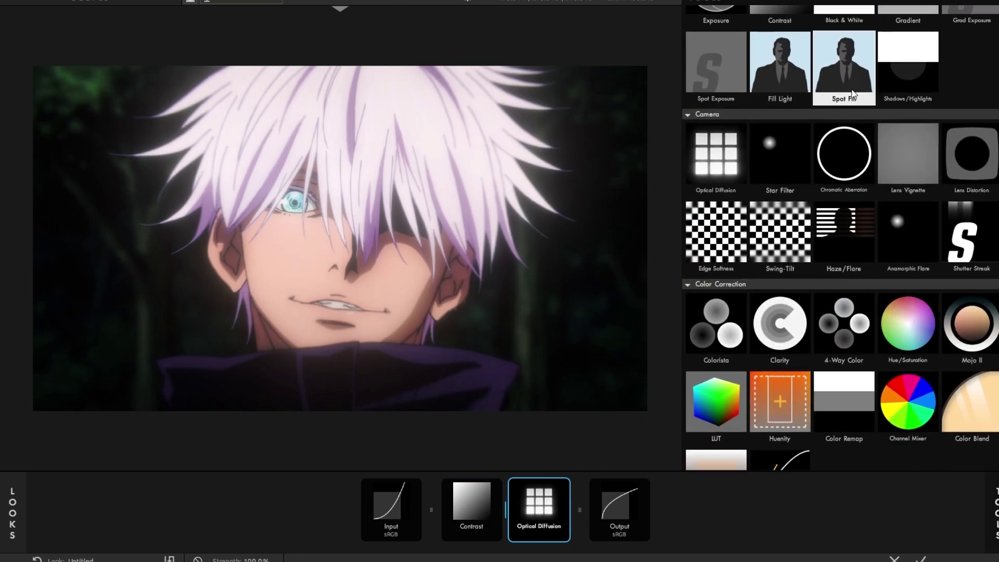
pyautogui.scroll(2, 853, 93)
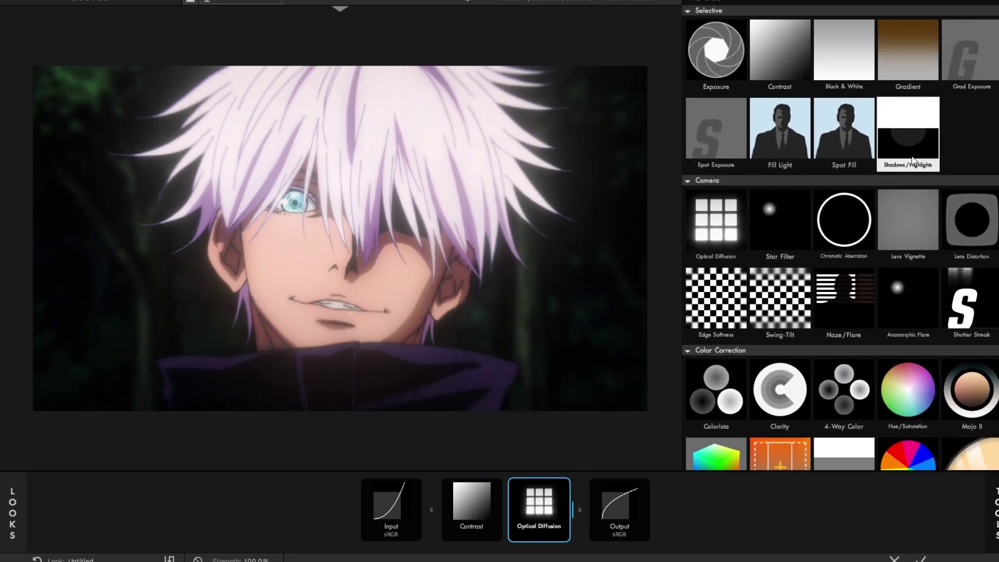
pyautogui.doubleClick(914, 160)
pyautogui.click(561, 509)
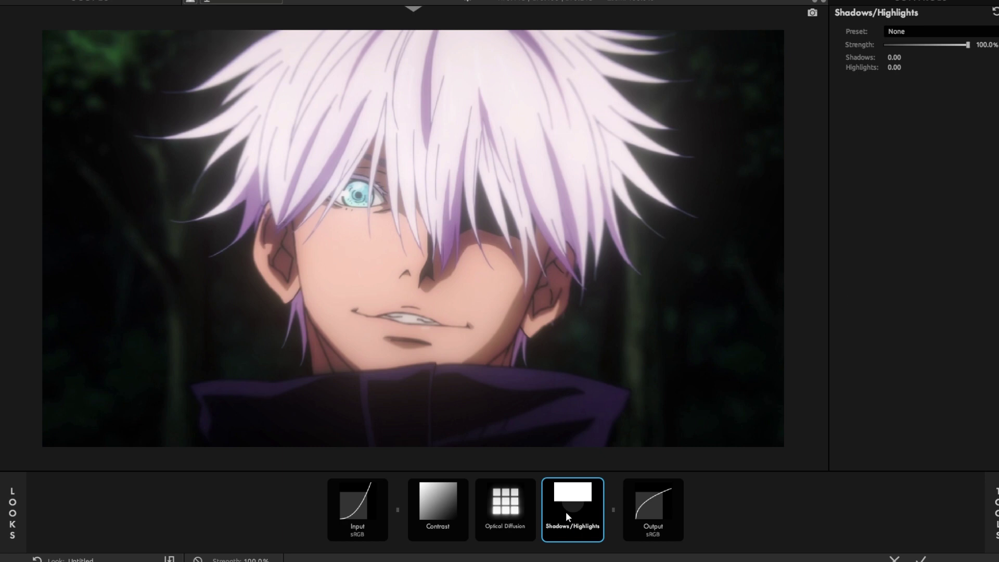
pyautogui.press('Delete')
# Step: Add Lens Distortion after Optical Diffusion with a distortion of -7.0%, comparing the image with the tool disabled and enabled
pyautogui.moveTo(997, 513)
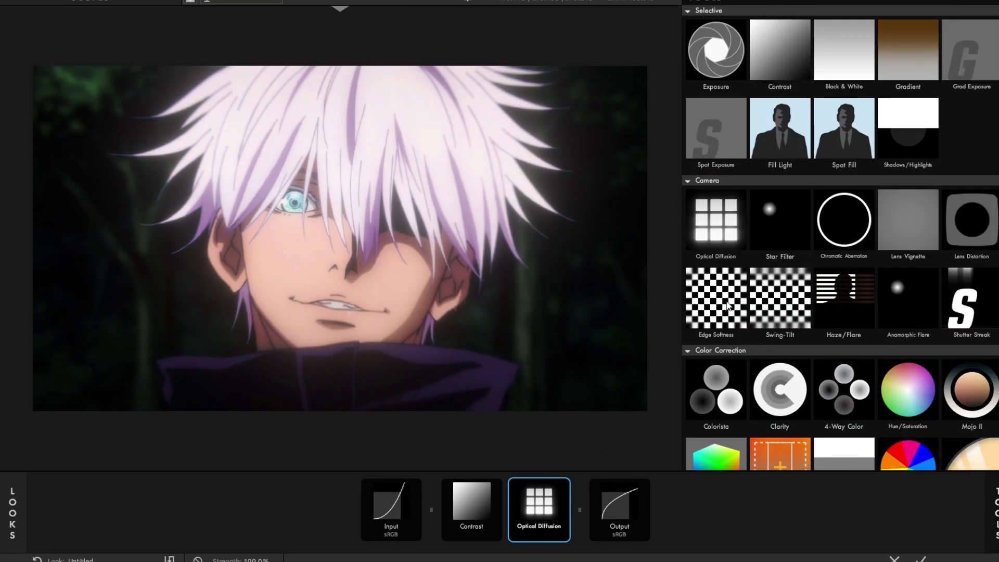
pyautogui.doubleClick(954, 241)
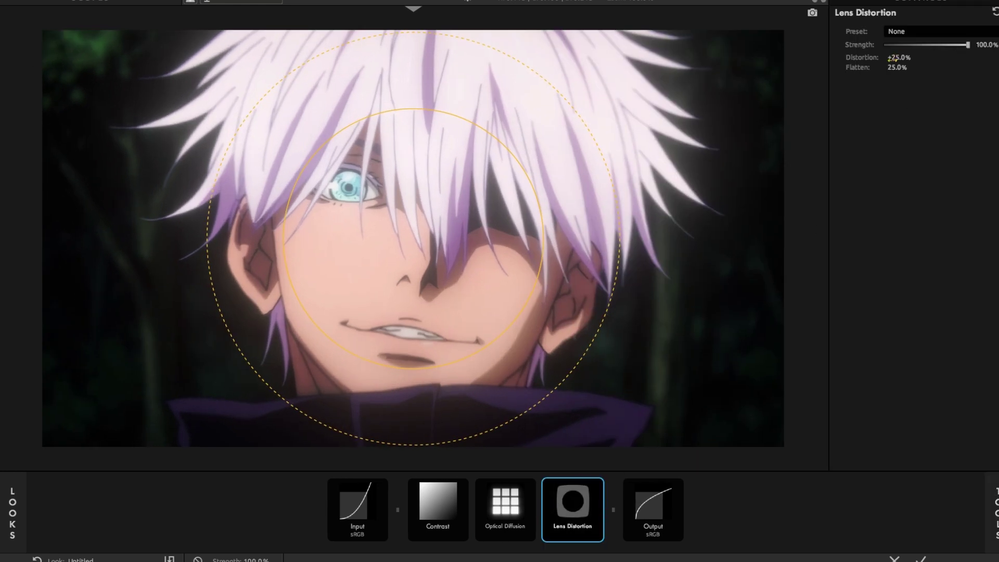
pyautogui.moveTo(890, 59); pyautogui.dragTo(794, 63)
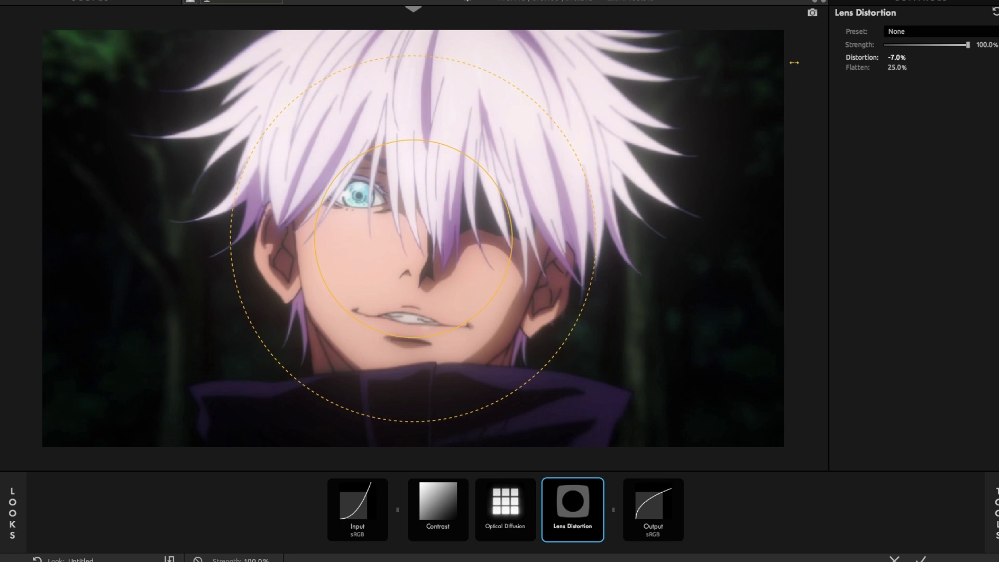
pyautogui.click(598, 485)
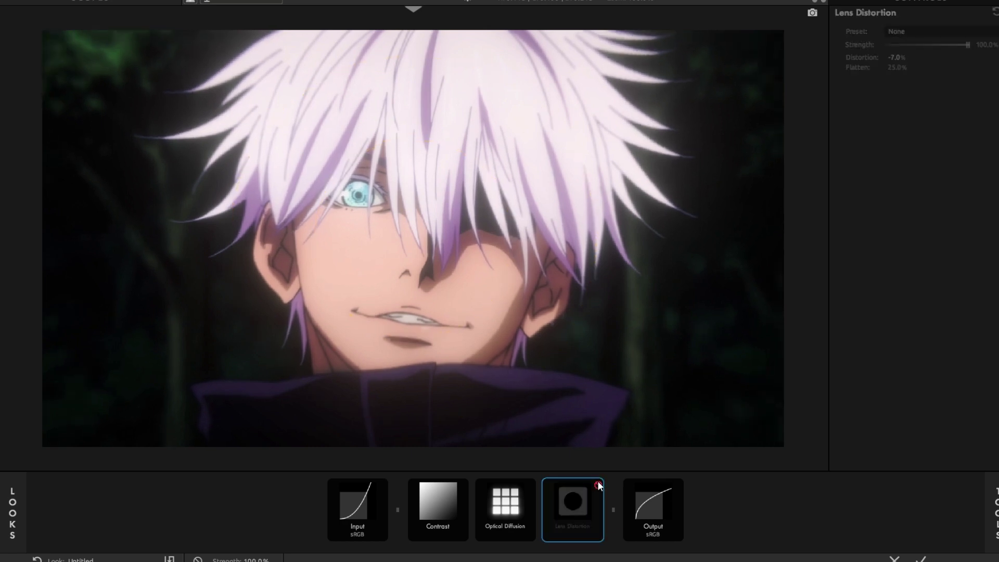
pyautogui.click(599, 483)
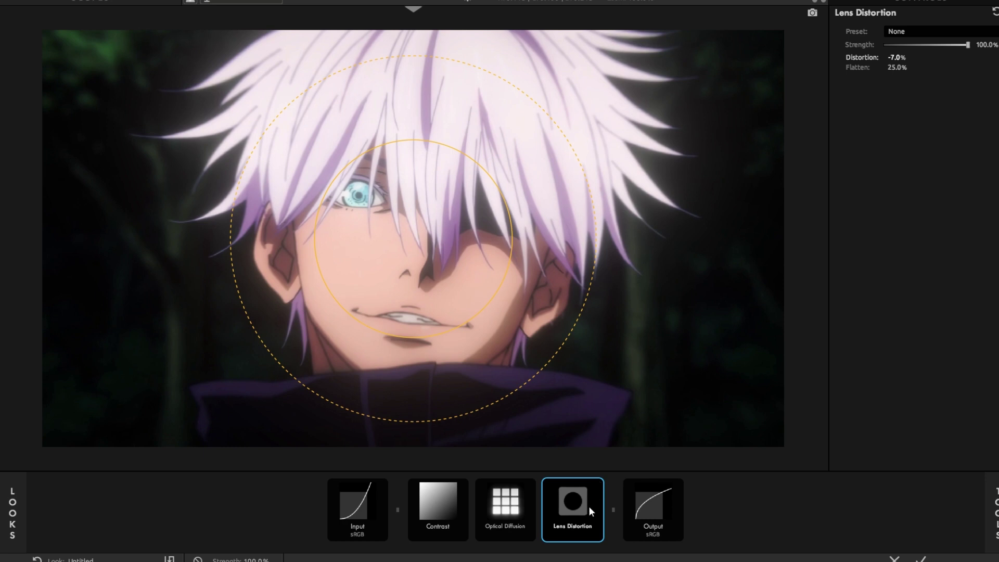
# Step: Try the Edge Softness tool after Lens Distortion with a radius of 1.494 and remove it
pyautogui.click(989, 504)
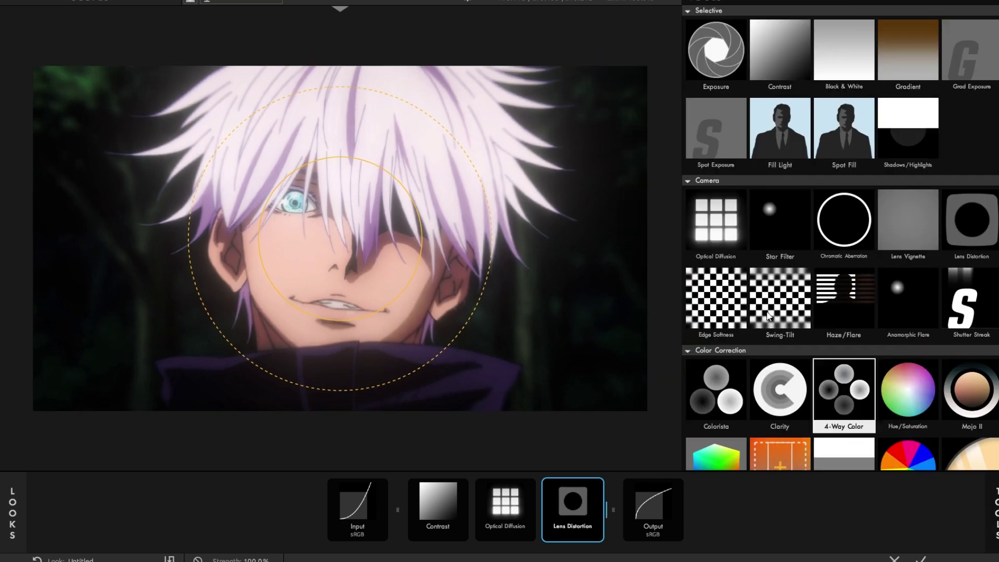
pyautogui.moveTo(702, 276); pyautogui.dragTo(604, 513)
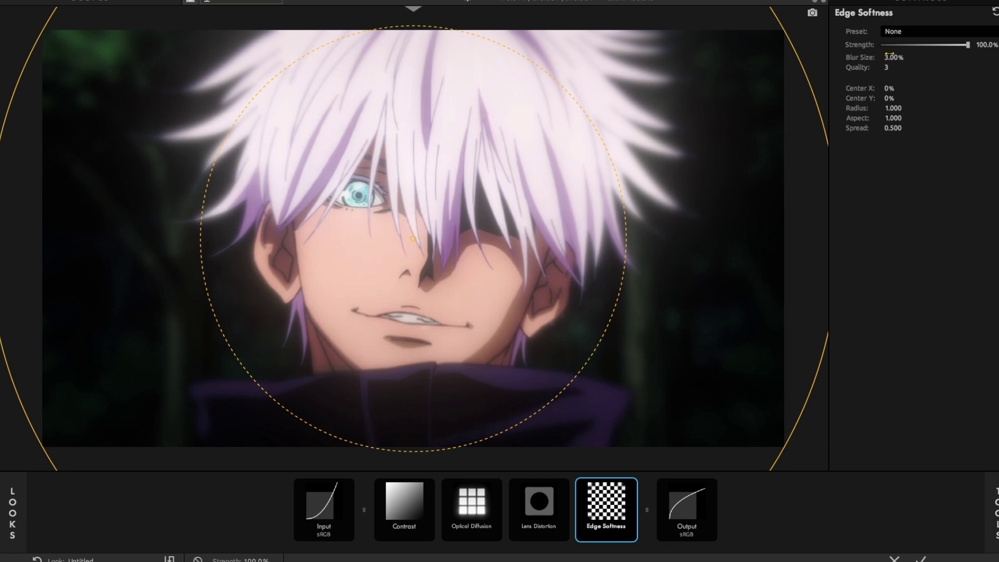
pyautogui.moveTo(884, 107); pyautogui.dragTo(971, 111)
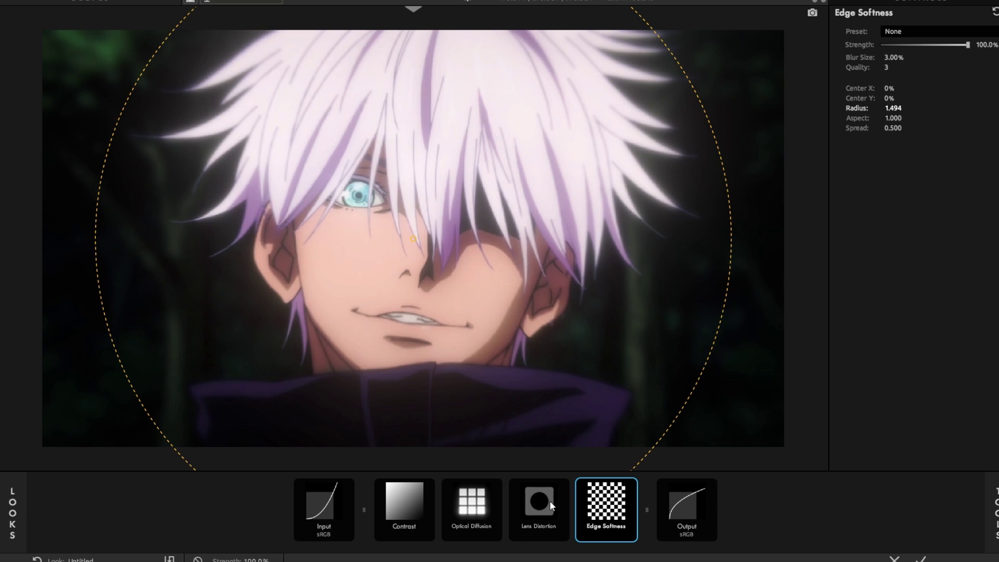
pyautogui.press('Delete')
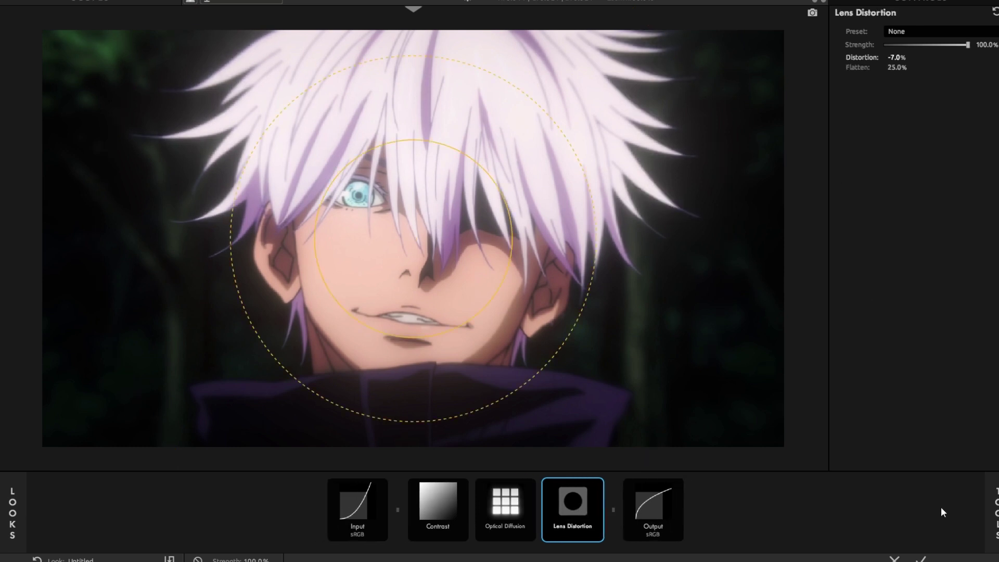
# Step: Try the Colorista tool after Lens Distortion and remove it from the chain
pyautogui.moveTo(994, 513)
pyautogui.scroll(-3, 809, 369)
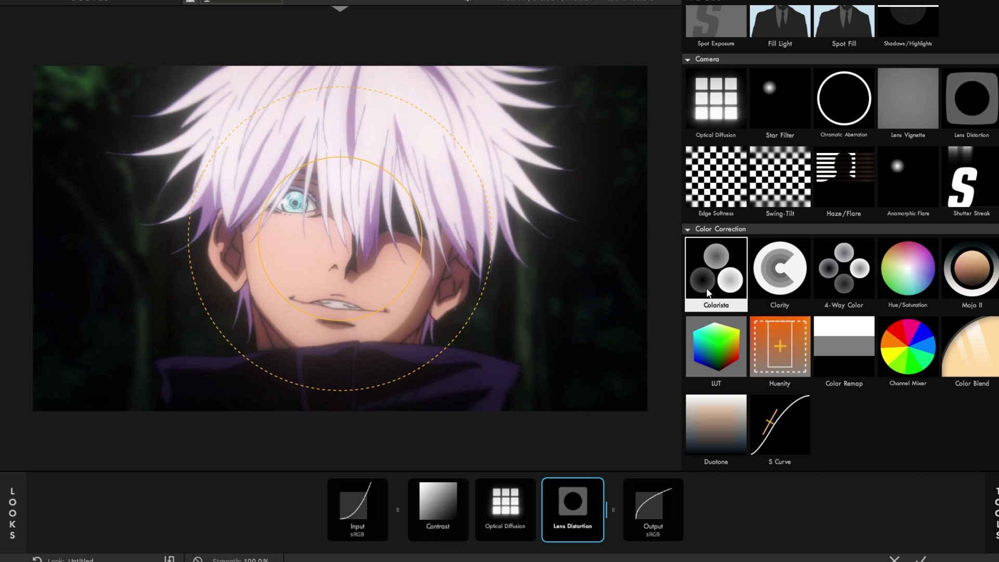
pyautogui.moveTo(708, 293); pyautogui.dragTo(577, 518)
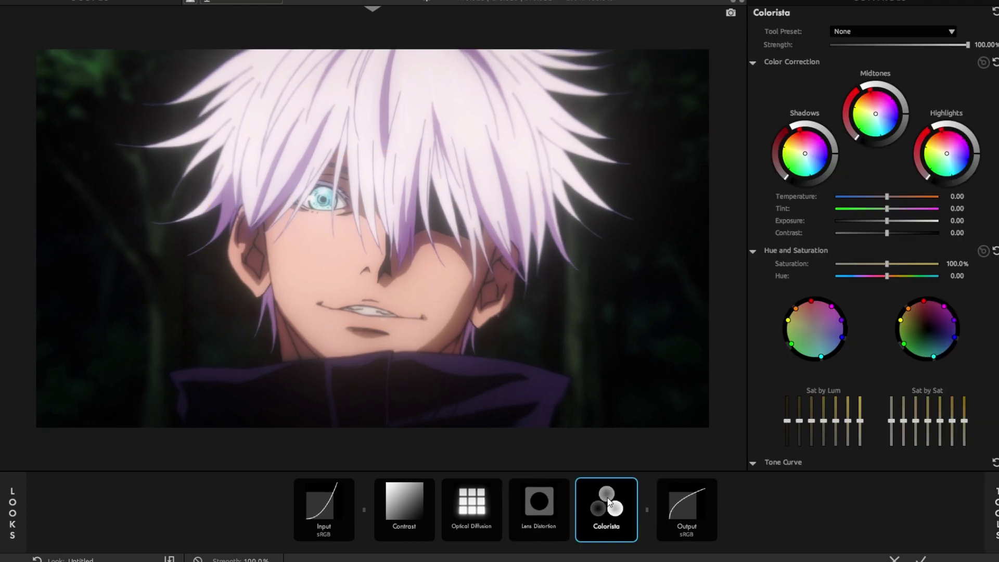
pyautogui.press('Delete')
# Step: Add the 4-Way Color tool after Lens Distortion, followed by Mojo II
pyautogui.click(992, 513)
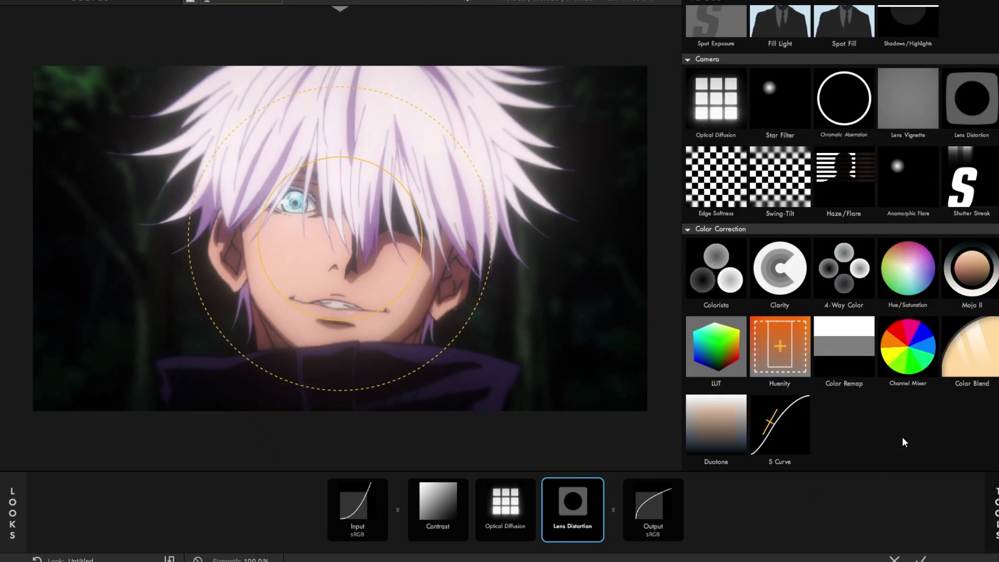
pyautogui.moveTo(844, 268); pyautogui.dragTo(607, 510)
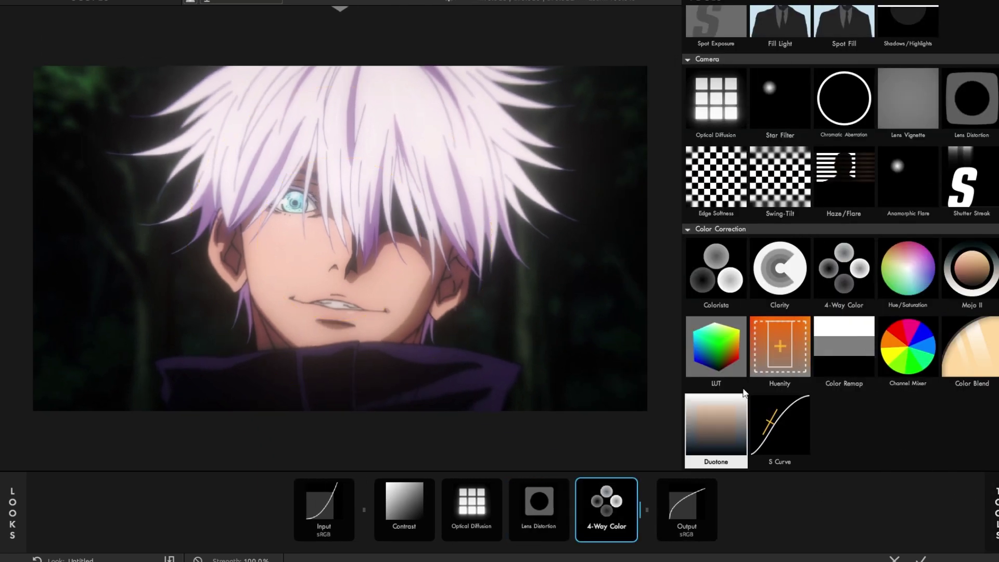
pyautogui.doubleClick(974, 263)
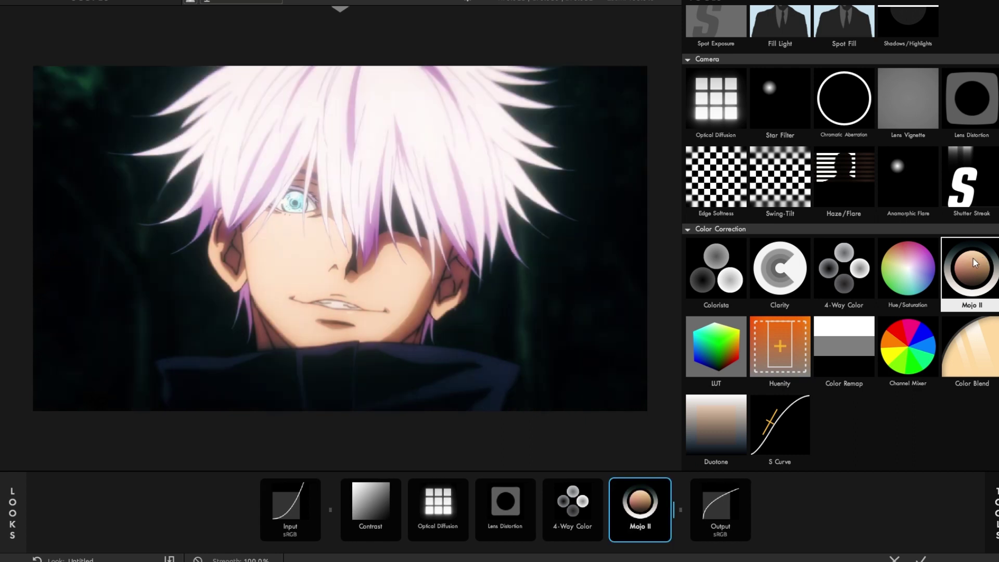
# Step: Go back through the tools in the chain and disable Optical Diffusion
pyautogui.click(638, 526)
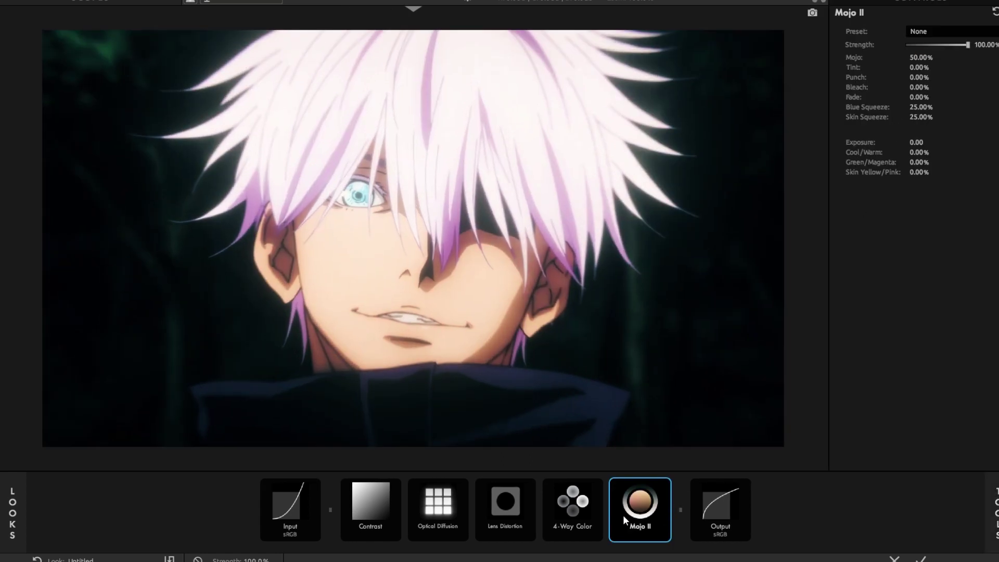
pyautogui.click(584, 508)
pyautogui.click(502, 508)
pyautogui.click(463, 497)
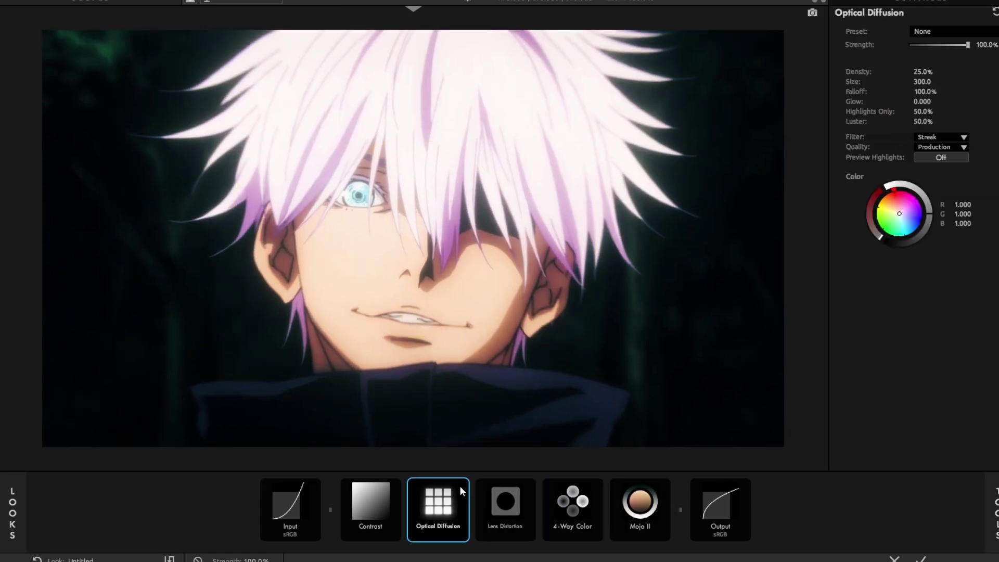
pyautogui.click(463, 485)
# Step: Try lowering Mojo to 11.40% in Mojo II and remove the tool from the chain
pyautogui.click(632, 518)
pyautogui.moveTo(918, 57); pyautogui.dragTo(662, 200)
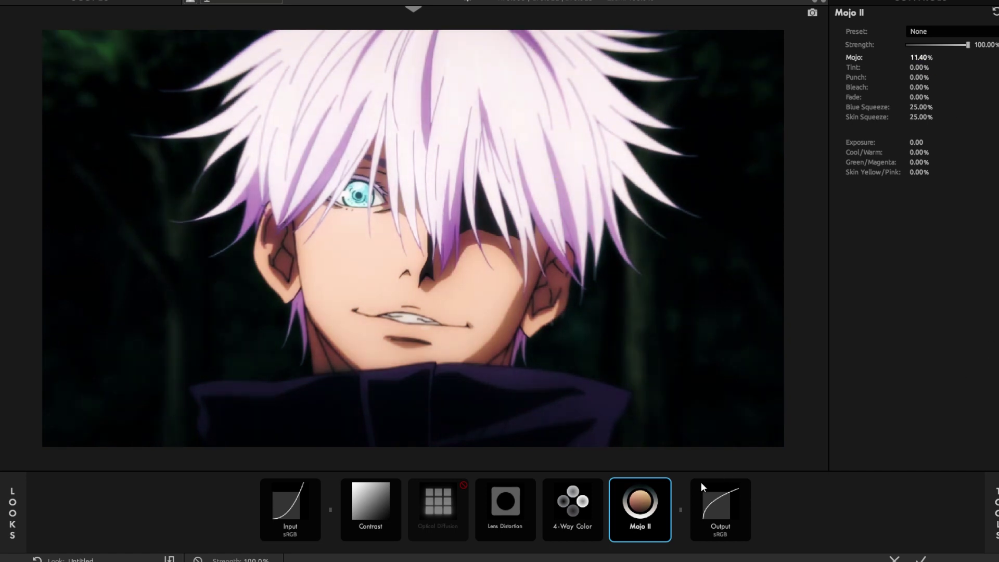
pyautogui.press('Delete')
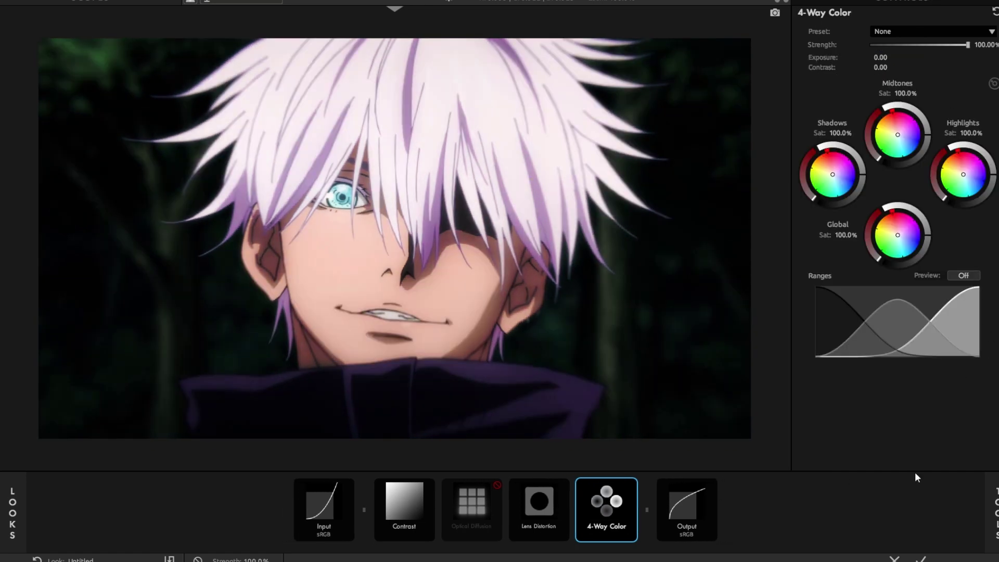
# Step: Try Haze/Flare after Lens Distortion with a blue tint (R 0.181, G 0.273, B 1.000) and 24.0% spillage
pyautogui.click(995, 506)
pyautogui.scroll(-1, 819, 232)
pyautogui.scroll(-1, 818, 229)
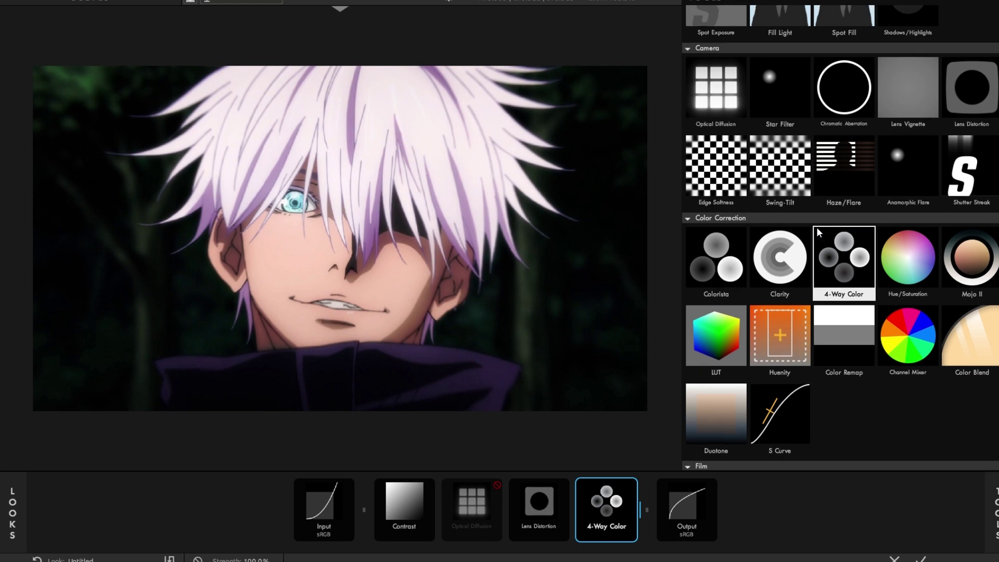
pyautogui.scroll(3, 817, 229)
pyautogui.click(835, 218)
pyautogui.moveTo(924, 58)
pyautogui.mouseDown()
pyautogui.moveTo(908, 57)
pyautogui.moveTo(933, 58)
pyautogui.mouseUp()
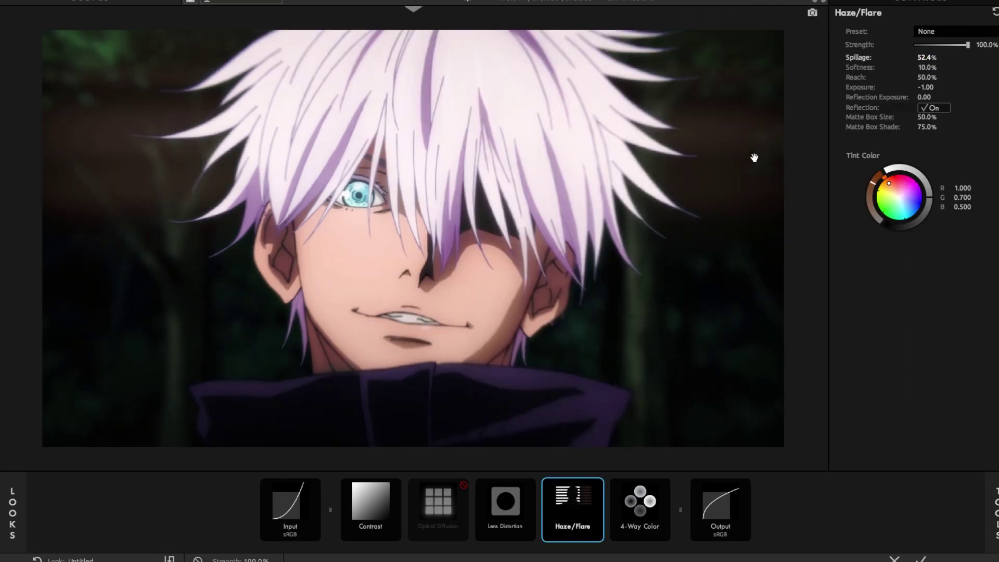
pyautogui.moveTo(904, 202); pyautogui.dragTo(918, 205)
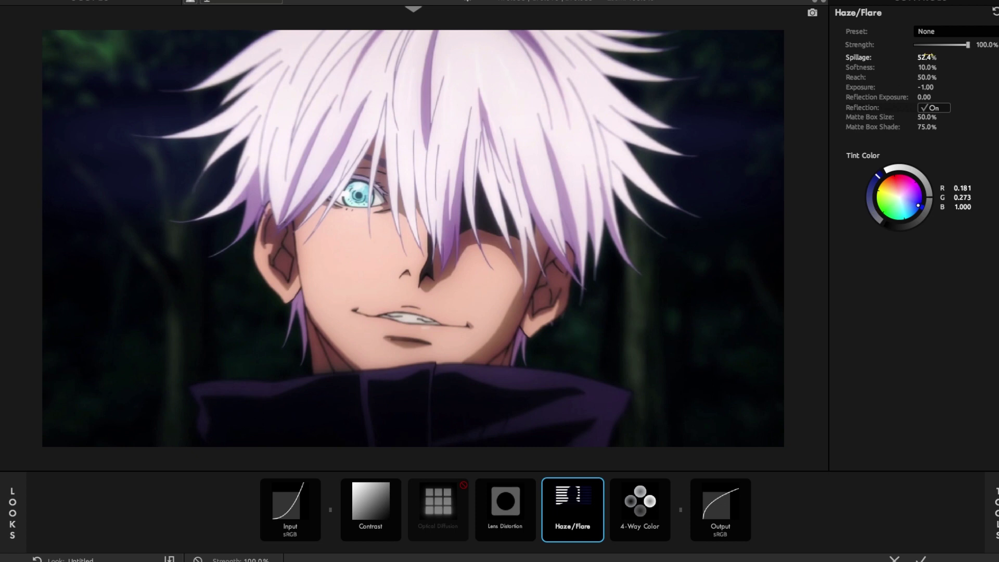
pyautogui.moveTo(921, 56); pyautogui.dragTo(850, 63)
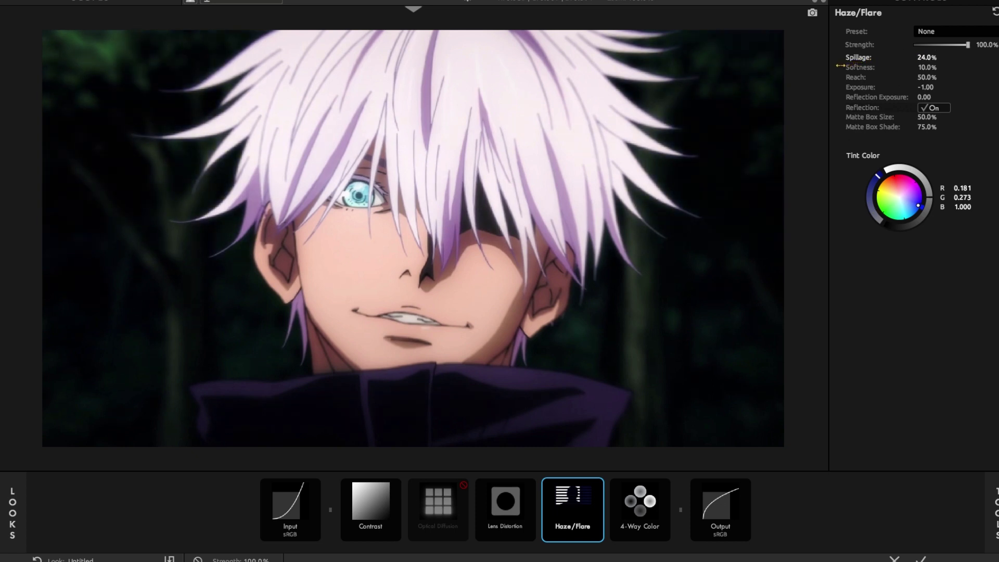
# Step: Try warm and violet-blue tint colors in Haze/Flare and remove the tool from the chain
pyautogui.click(887, 186)
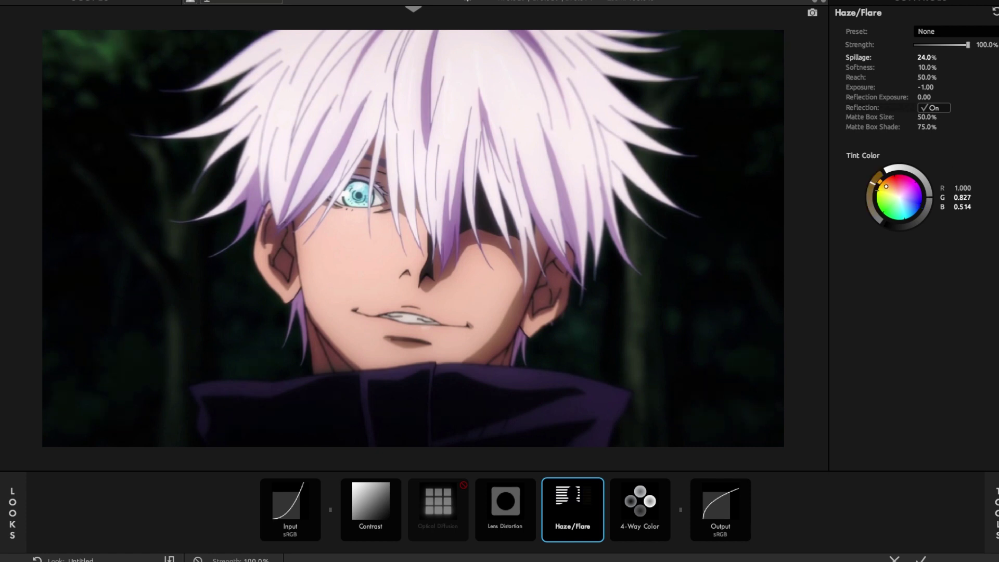
pyautogui.moveTo(870, 197); pyautogui.dragTo(869, 192)
pyautogui.click(917, 200)
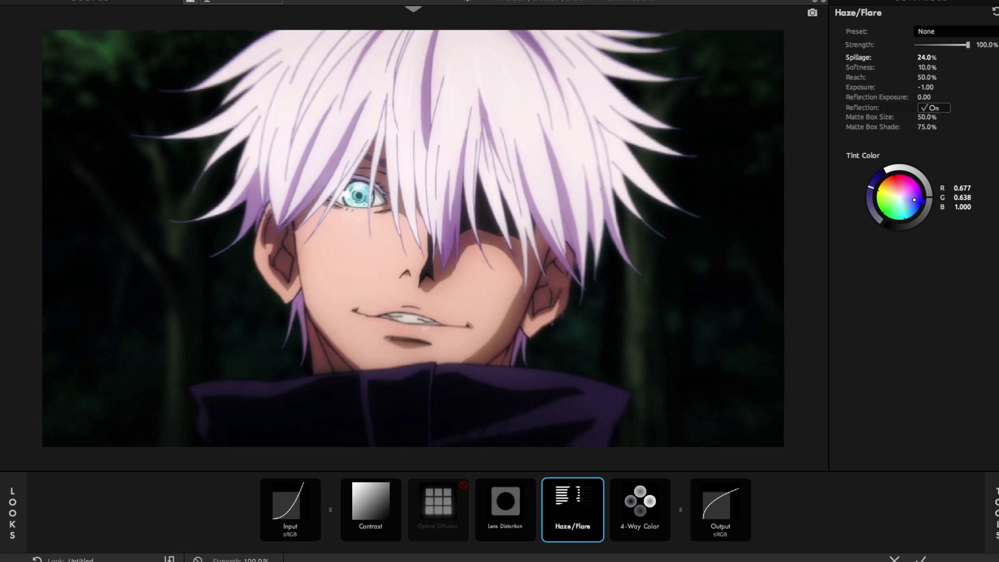
pyautogui.moveTo(875, 182); pyautogui.dragTo(873, 182)
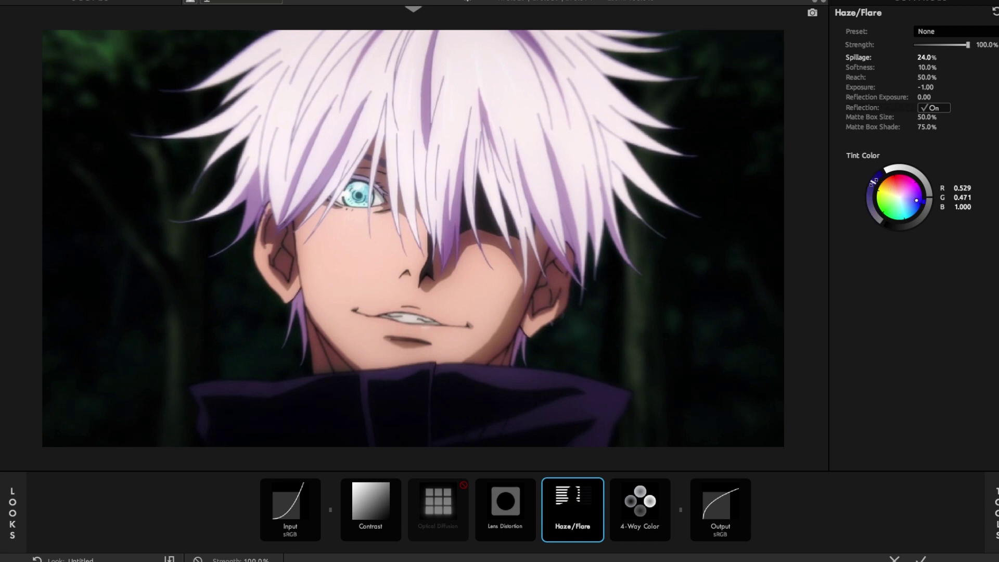
pyautogui.press('Delete')
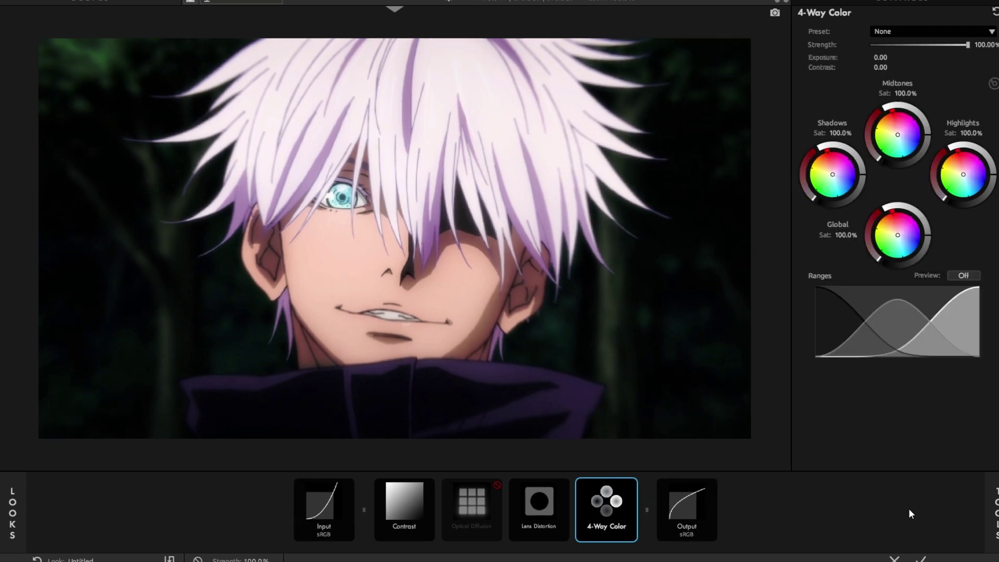
# Step: Try an S Curve after 4-Way Color with contrast 1.693, midpoint 0.435 and brightness 0.538
pyautogui.click(989, 505)
pyautogui.scroll(-2, 784, 335)
pyautogui.scroll(-2, 786, 338)
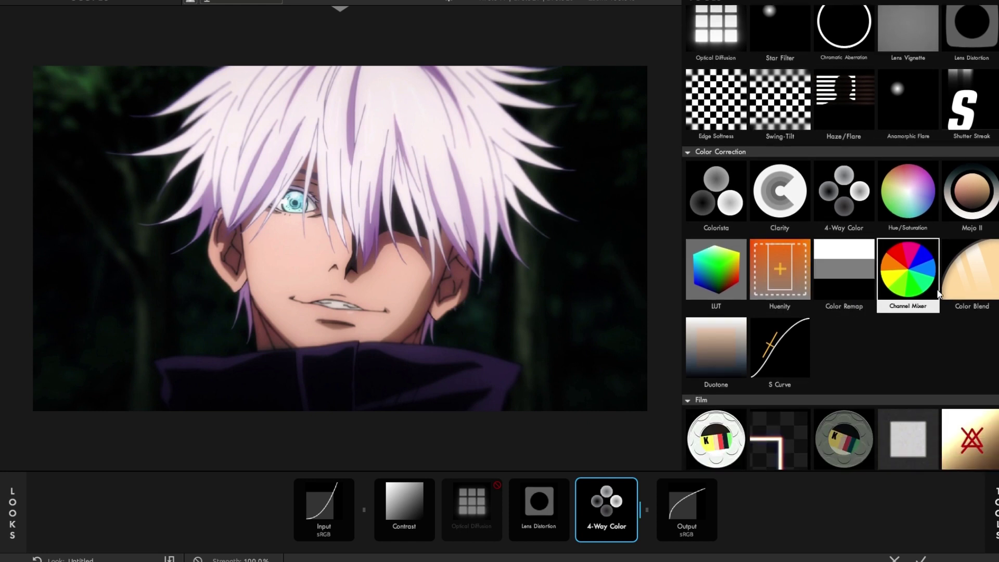
pyautogui.doubleClick(772, 352)
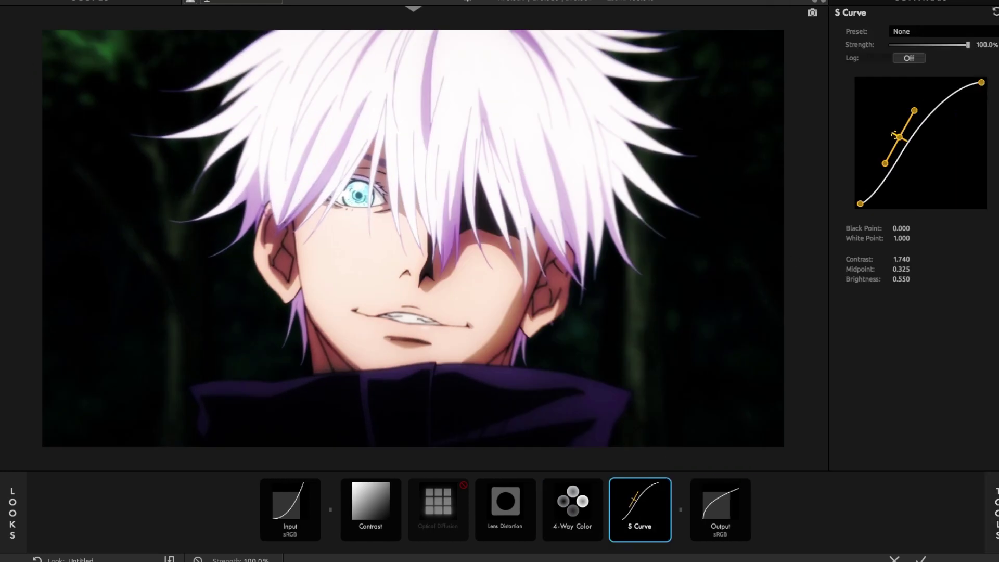
pyautogui.moveTo(896, 141)
pyautogui.mouseDown()
pyautogui.moveTo(966, 155)
pyautogui.moveTo(904, 107)
pyautogui.moveTo(932, 107)
pyautogui.moveTo(955, 89)
pyautogui.moveTo(900, 103)
pyautogui.moveTo(891, 195)
pyautogui.moveTo(894, 102)
pyautogui.moveTo(900, 117)
pyautogui.moveTo(929, 107)
pyautogui.moveTo(910, 88)
pyautogui.moveTo(921, 96)
pyautogui.moveTo(914, 138)
pyautogui.mouseUp()
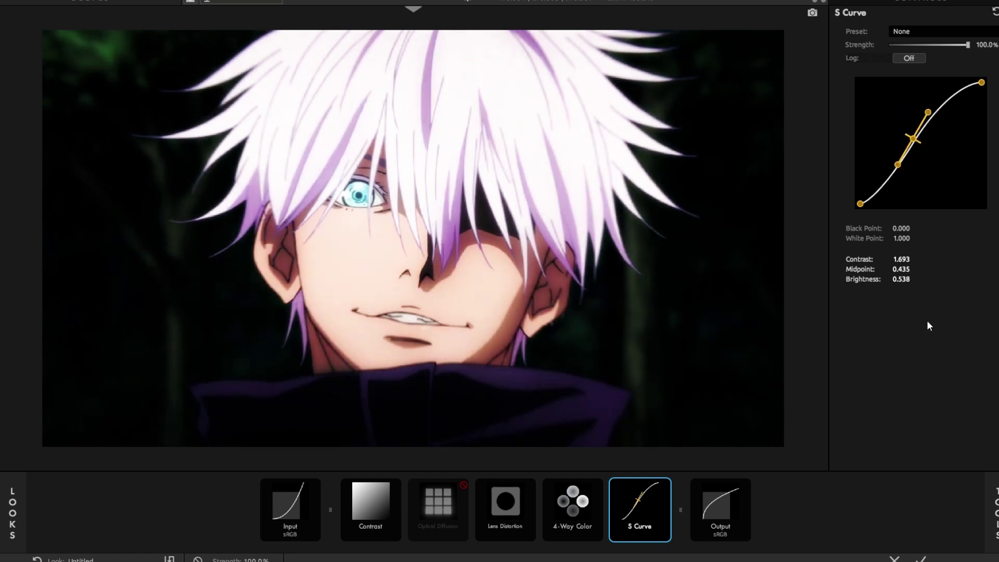
# Step: Replace the S Curve with Duotone and compare the image with Duotone disabled and enabled
pyautogui.moveTo(991, 521)
pyautogui.moveTo(713, 354); pyautogui.dragTo(664, 514)
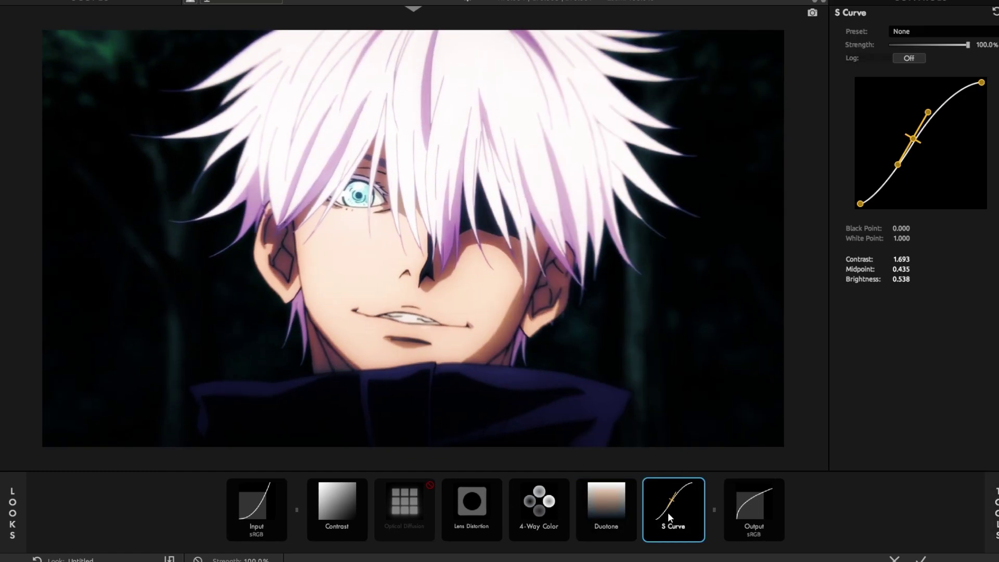
pyautogui.press('Delete')
pyautogui.click(667, 485)
pyautogui.click(666, 486)
pyautogui.click(667, 486)
pyautogui.click(666, 485)
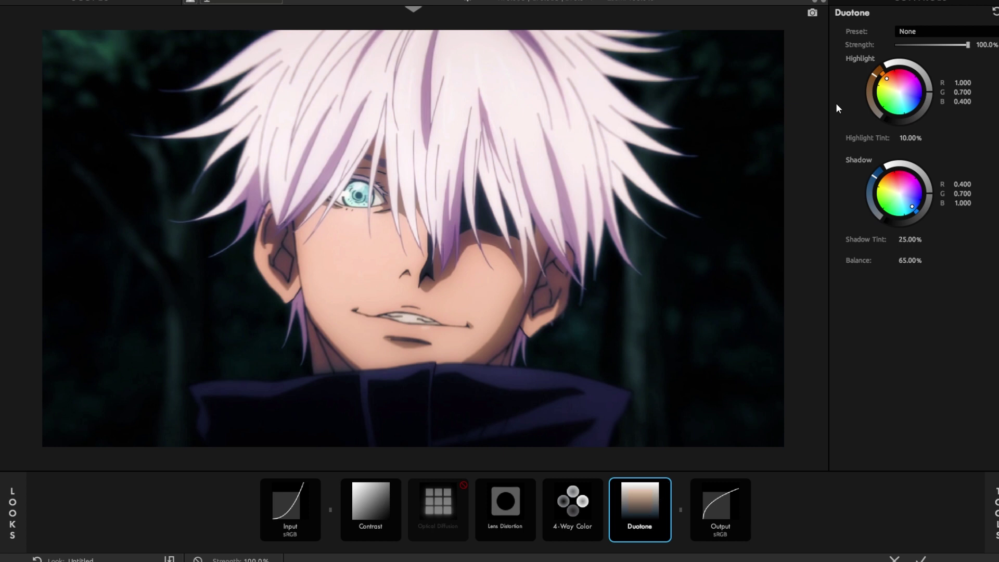
# Step: Try a bluish highlight color in Duotone, compare it with the tool disabled, and remove Duotone
pyautogui.click(914, 95)
pyautogui.moveTo(872, 79); pyautogui.dragTo(871, 82)
pyautogui.click(665, 483)
pyautogui.click(664, 483)
pyautogui.press('Delete')
# Step: Try the Renoiser tool after 4-Way Color with its strength at 96.8%
pyautogui.click(997, 513)
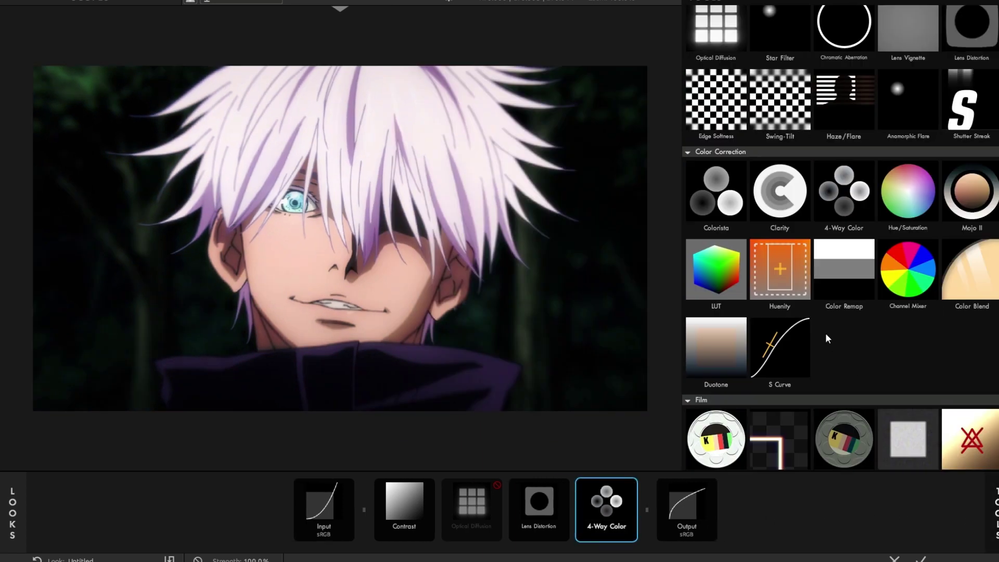
pyautogui.scroll(-3, 825, 333)
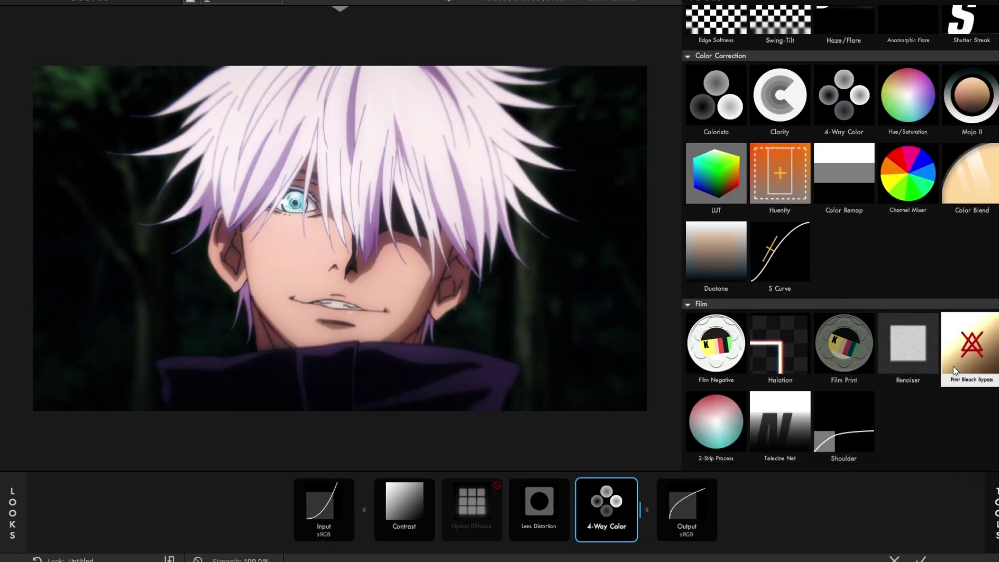
pyautogui.click(899, 350)
pyautogui.click(649, 520)
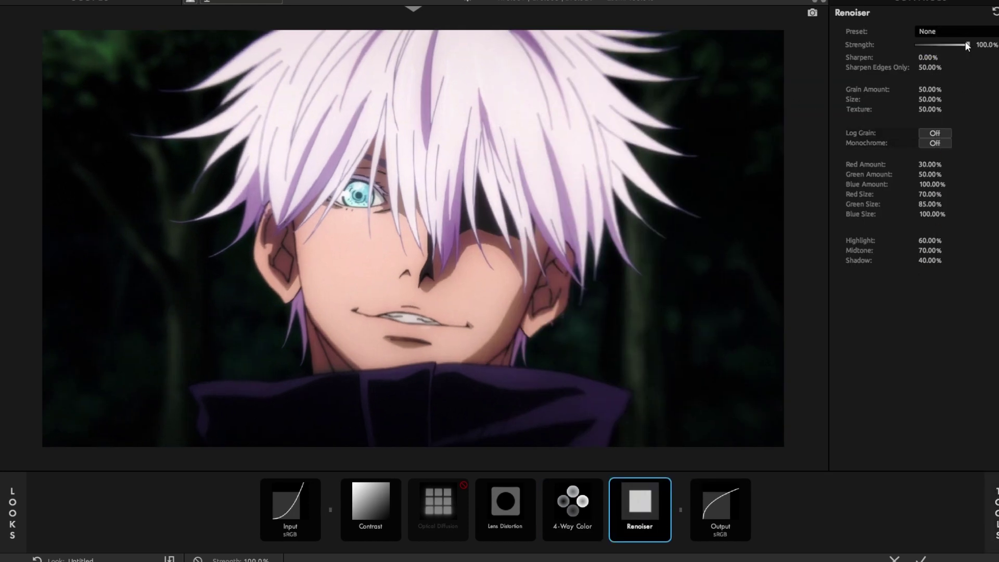
pyautogui.moveTo(966, 45)
pyautogui.mouseDown()
pyautogui.moveTo(923, 48)
pyautogui.moveTo(964, 49)
pyautogui.mouseUp()
# Step: Compare the grain close up with Renoiser disabled and enabled, and remove the tool from the chain
pyautogui.scroll(5, 373, 302)
pyautogui.click(666, 485)
pyautogui.click(666, 485)
pyautogui.click(666, 485)
pyautogui.click(667, 486)
pyautogui.scroll(-5, 561, 276)
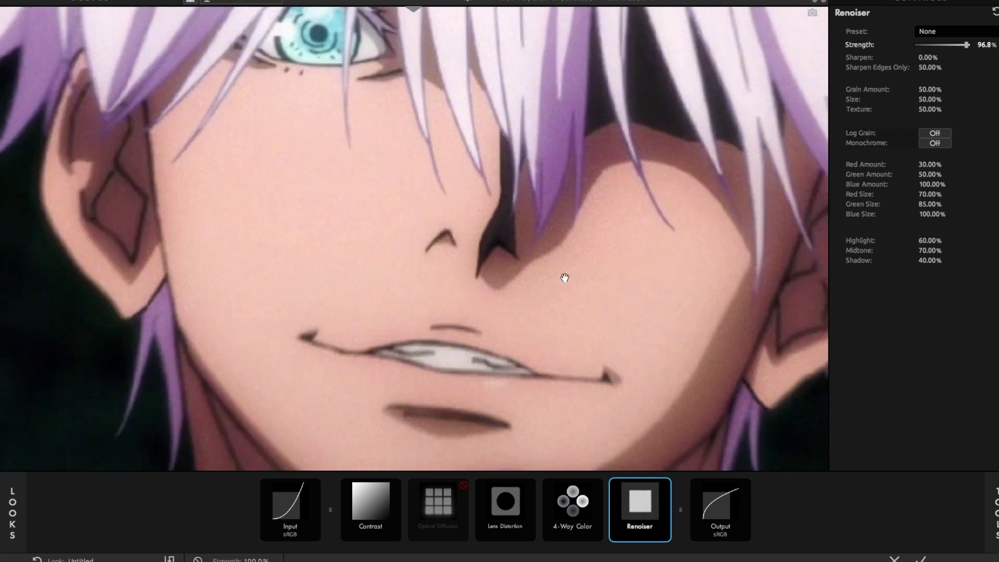
pyautogui.scroll(1, 560, 278)
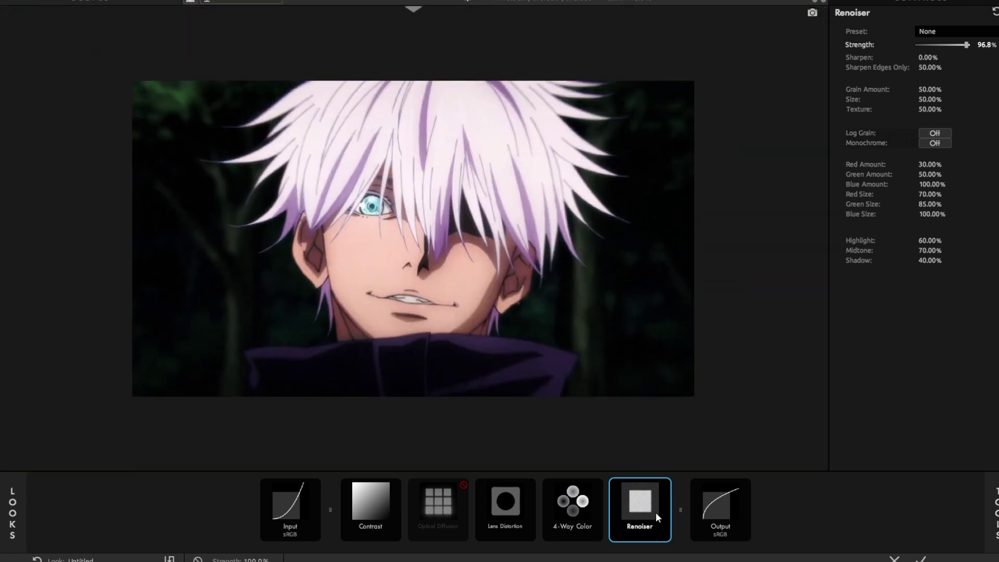
pyautogui.press('Delete')
# Step: Try Film Print after 4-Way Color, comparing the image with it disabled and enabled, and reduce its strength
pyautogui.click(992, 513)
pyautogui.moveTo(832, 355); pyautogui.dragTo(627, 493)
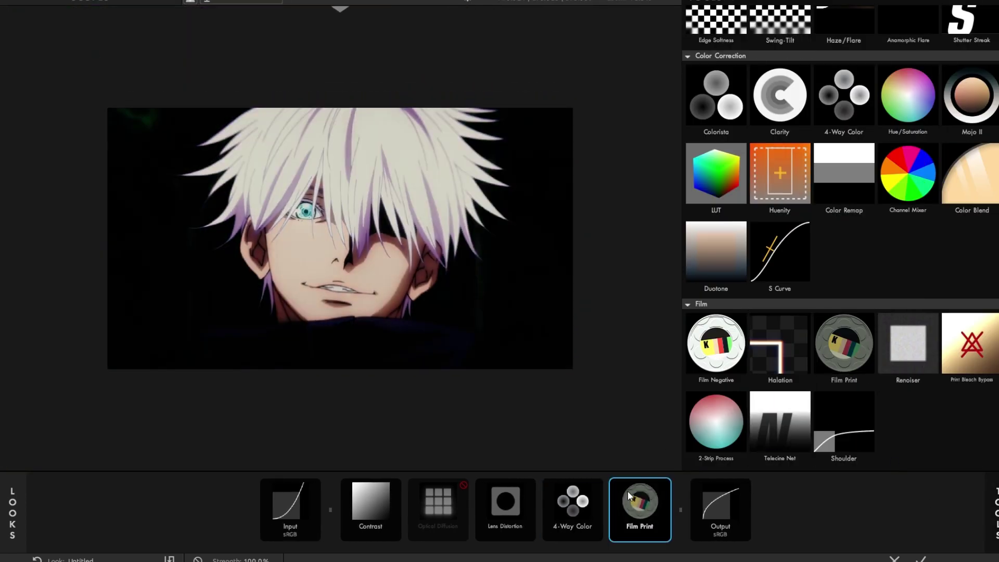
pyautogui.click(666, 485)
pyautogui.click(666, 485)
pyautogui.click(667, 485)
pyautogui.click(666, 485)
pyautogui.click(666, 485)
pyautogui.click(667, 485)
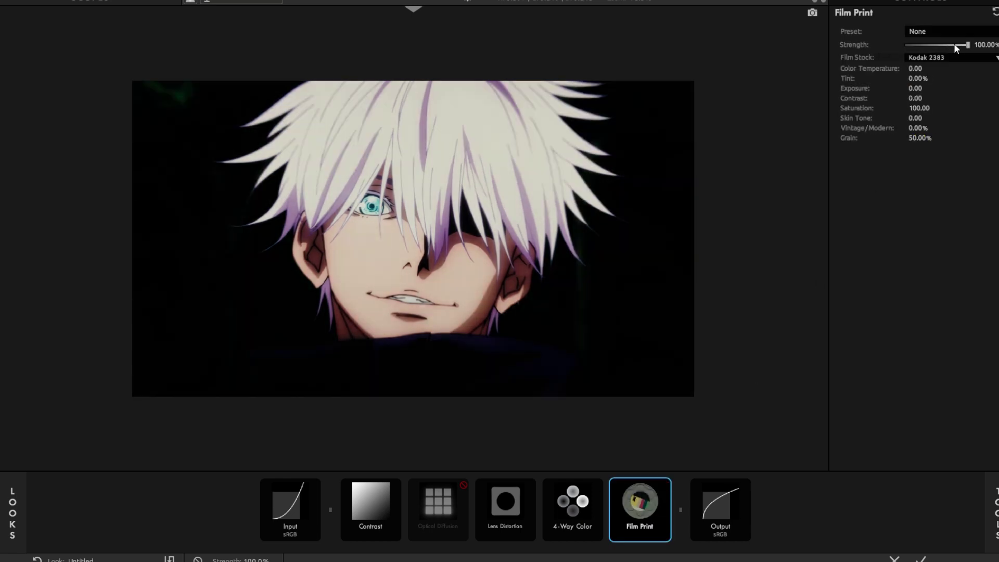
pyautogui.moveTo(968, 45); pyautogui.dragTo(935, 50)
# Step: Remove every tool between Input and Output from the chain and bring the tool library back up
pyautogui.press('Delete')
pyautogui.press('Delete')
pyautogui.press('Delete')
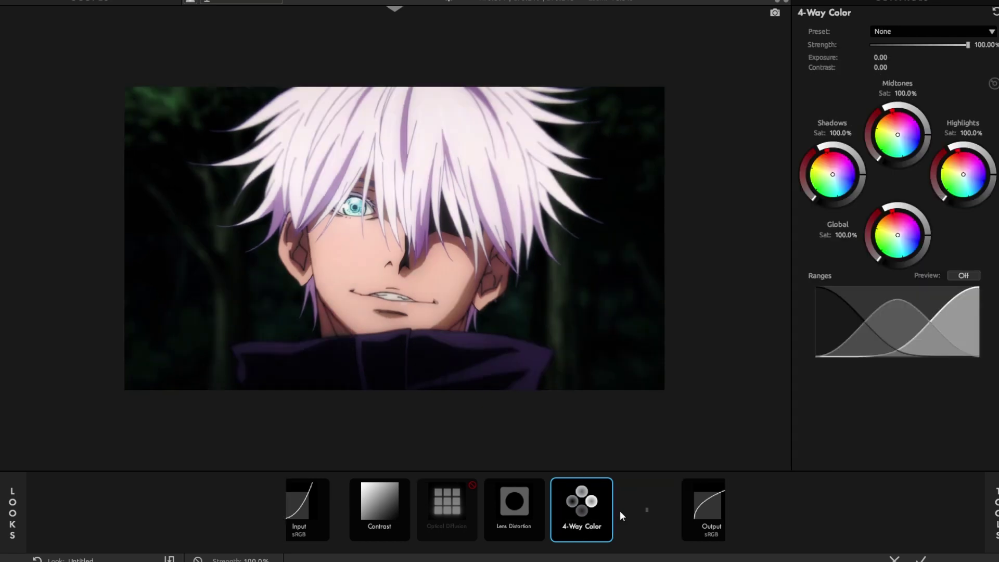
pyautogui.press('Delete')
pyautogui.press('Delete')
pyautogui.click(994, 512)
pyautogui.scroll(3, 878, 350)
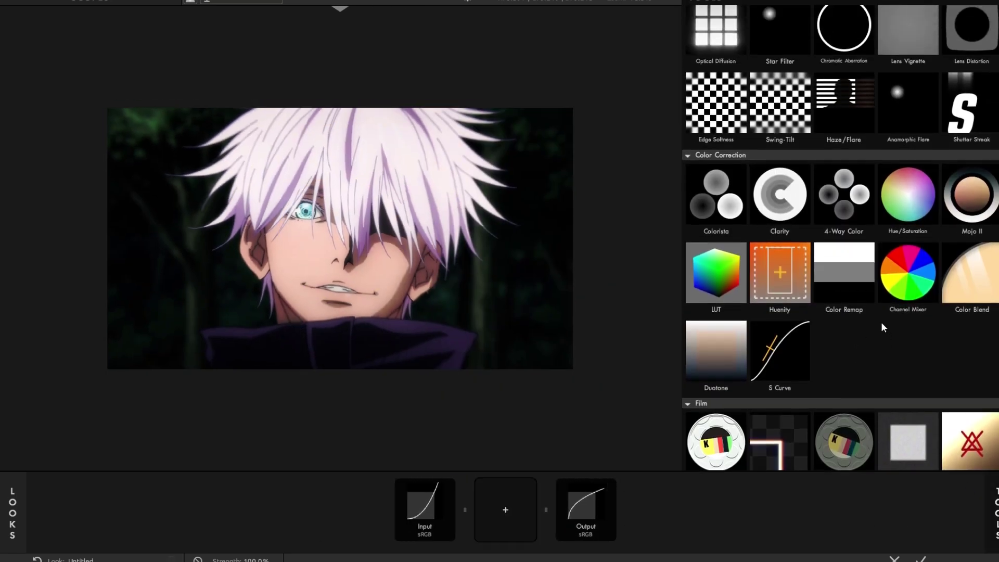
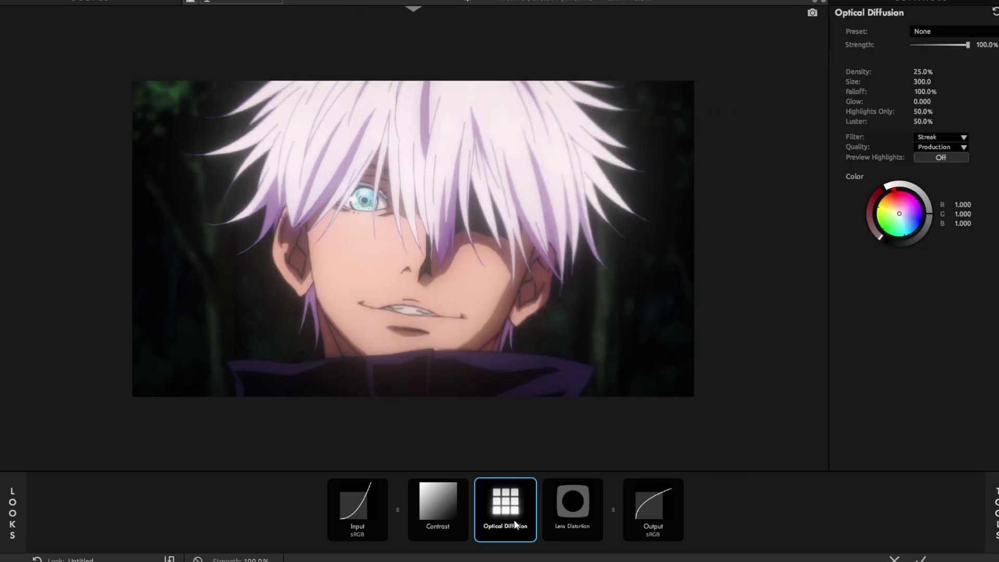
# Step: Add a 4-Way Color tool and two LUT tools to the chain after Lens Distortion
pyautogui.click(994, 510)
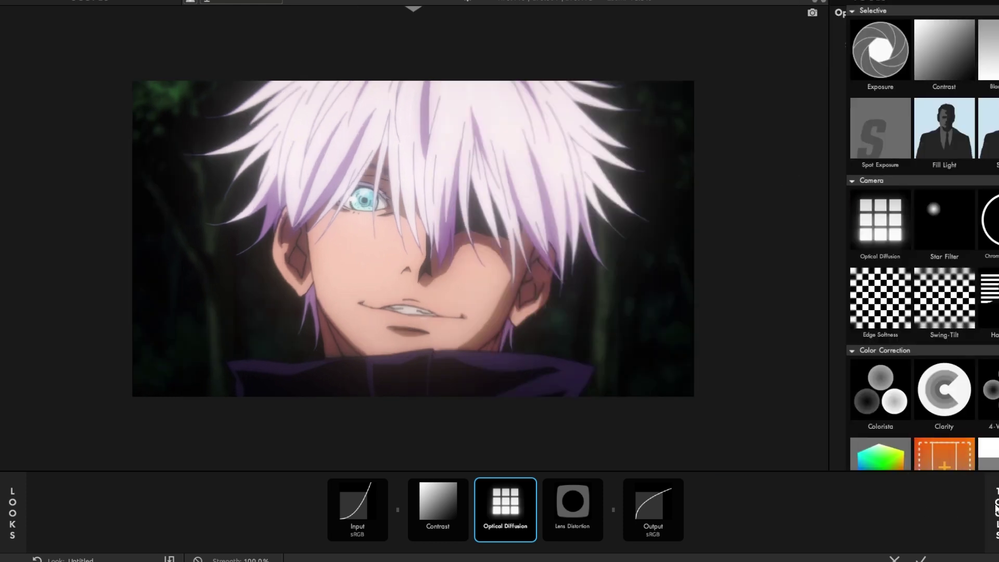
pyautogui.scroll(-4, 717, 341)
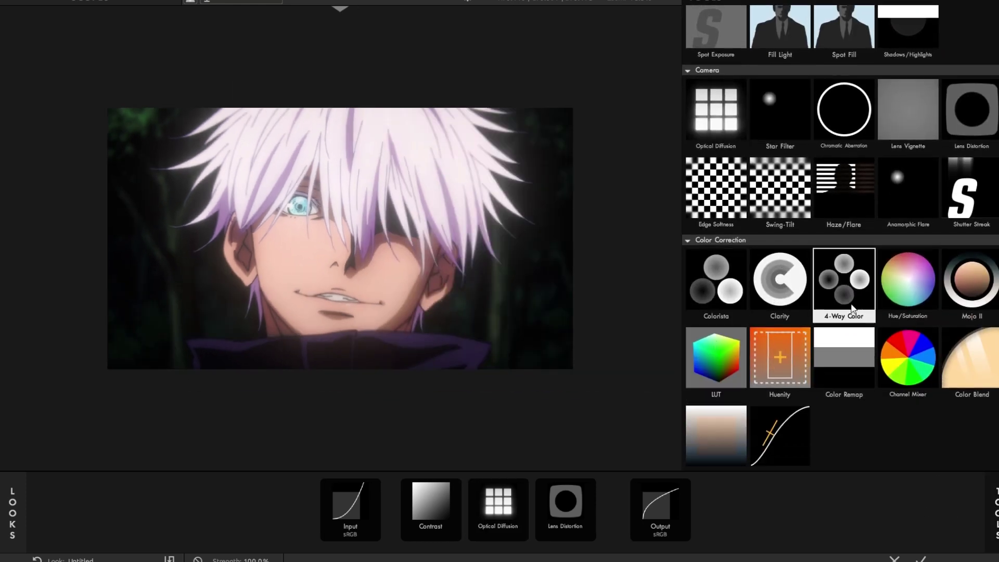
pyautogui.doubleClick(846, 305)
pyautogui.scroll(-2, 729, 323)
pyautogui.doubleClick(726, 305)
pyautogui.doubleClick(726, 305)
pyautogui.click(619, 518)
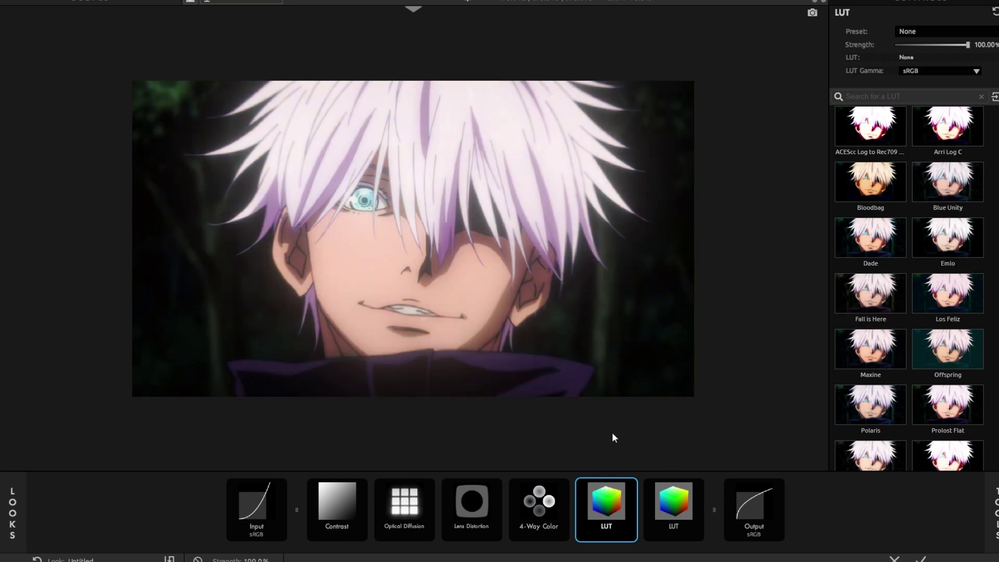
pyautogui.press('Delete')
pyautogui.click(993, 503)
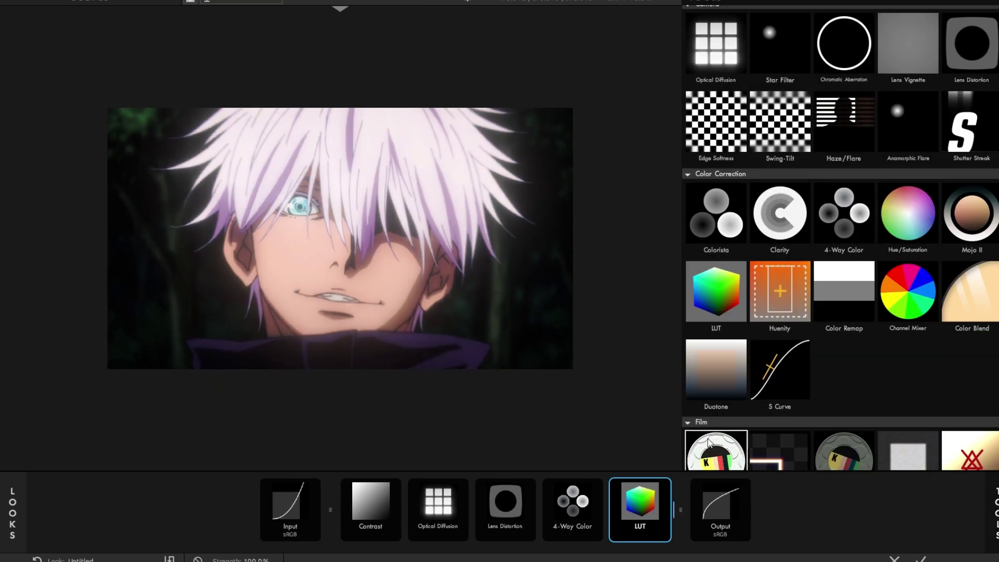
pyautogui.click(722, 292)
# Step: Add the Duotone, S Curve and Film Print tools after the two LUT tools
pyautogui.click(711, 373)
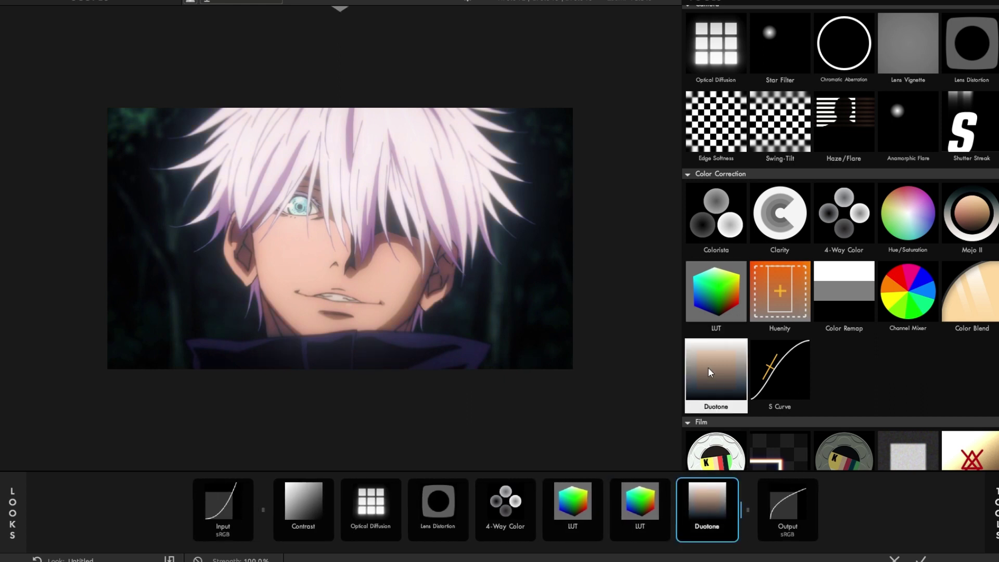
pyautogui.click(780, 371)
pyautogui.scroll(-1, 812, 375)
pyautogui.click(859, 412)
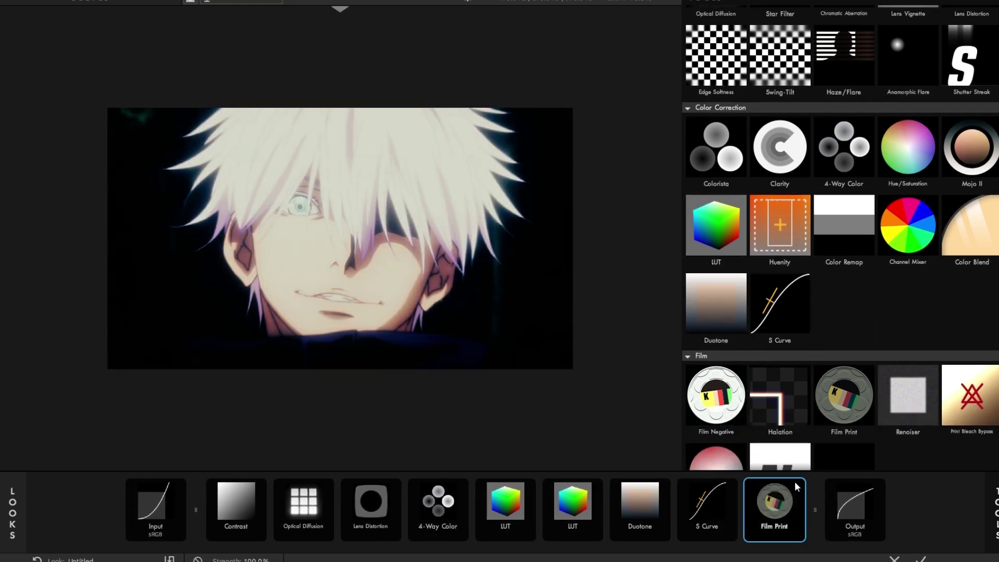
# Step: Reduce Film Print's strength to about 49.55% and compare the image with the tool disabled
pyautogui.click(778, 523)
pyautogui.moveTo(967, 46); pyautogui.dragTo(938, 46)
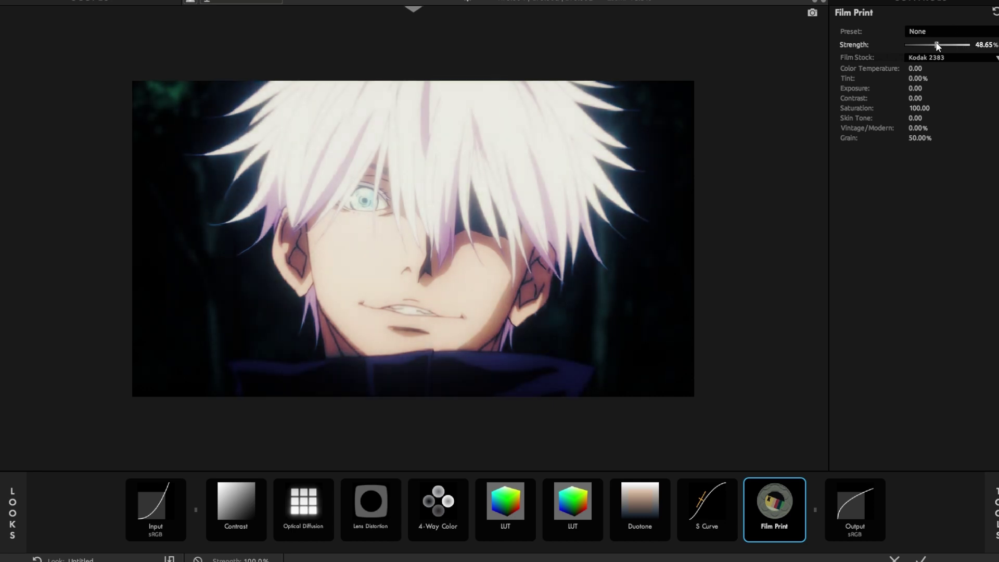
pyautogui.click(800, 487)
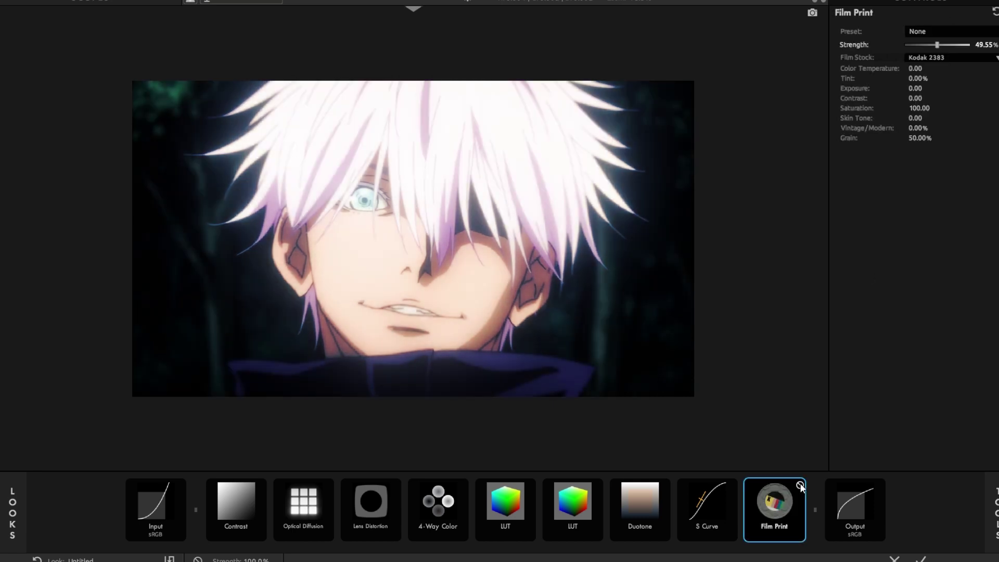
# Step: Set the Lens Distortion tool's distortion to about -8.7%
pyautogui.click(301, 506)
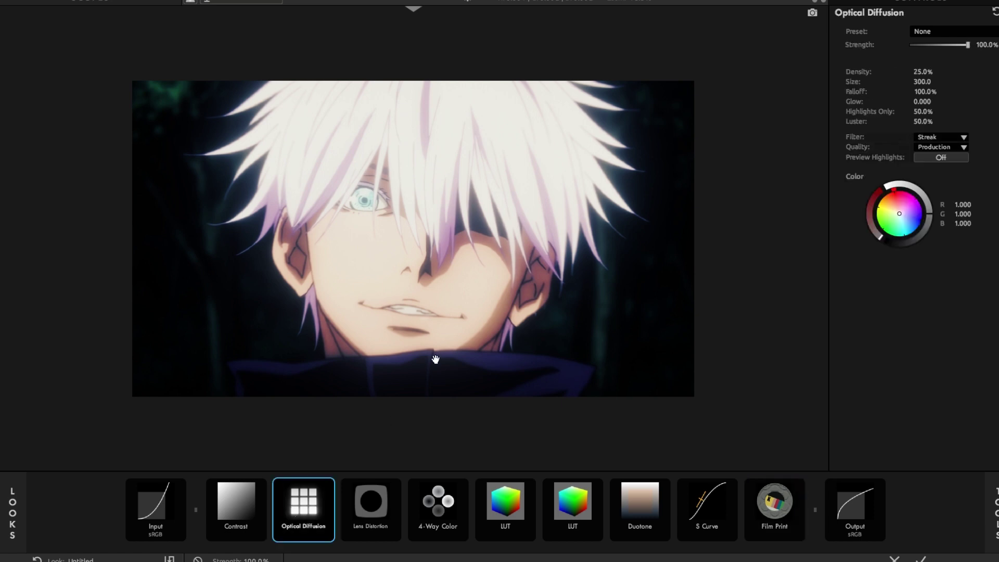
pyautogui.click(367, 509)
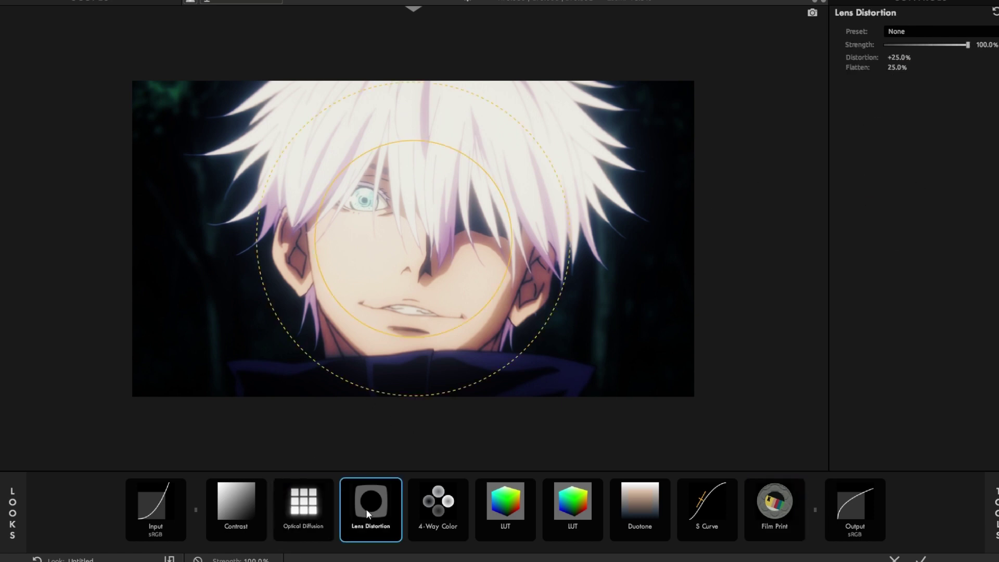
pyautogui.moveTo(902, 56); pyautogui.dragTo(794, 58)
pyautogui.moveTo(897, 57); pyautogui.dragTo(949, 59)
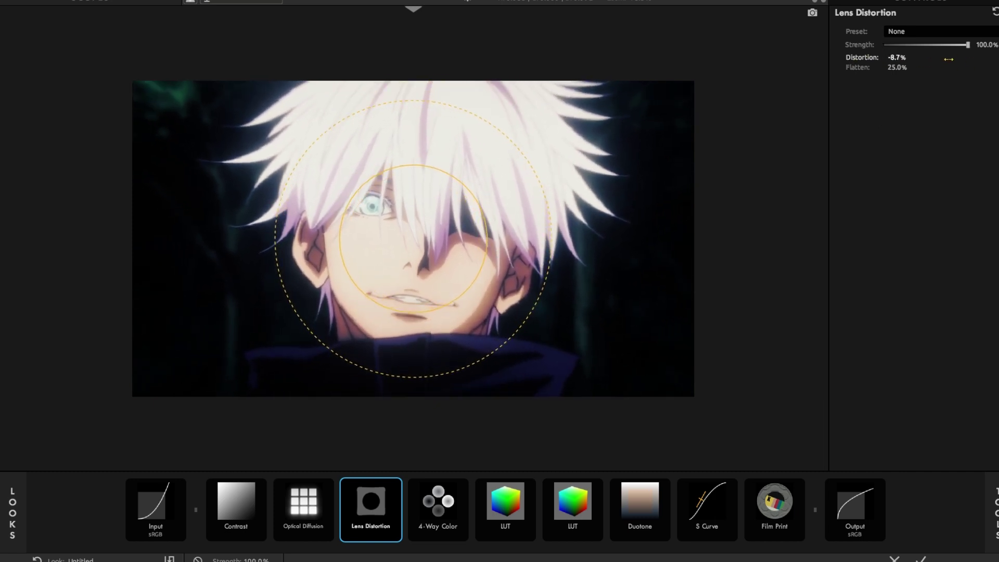
# Step: Reduce the Optical Diffusion tool's strength to about 34.3%
pyautogui.click(449, 513)
pyautogui.click(494, 514)
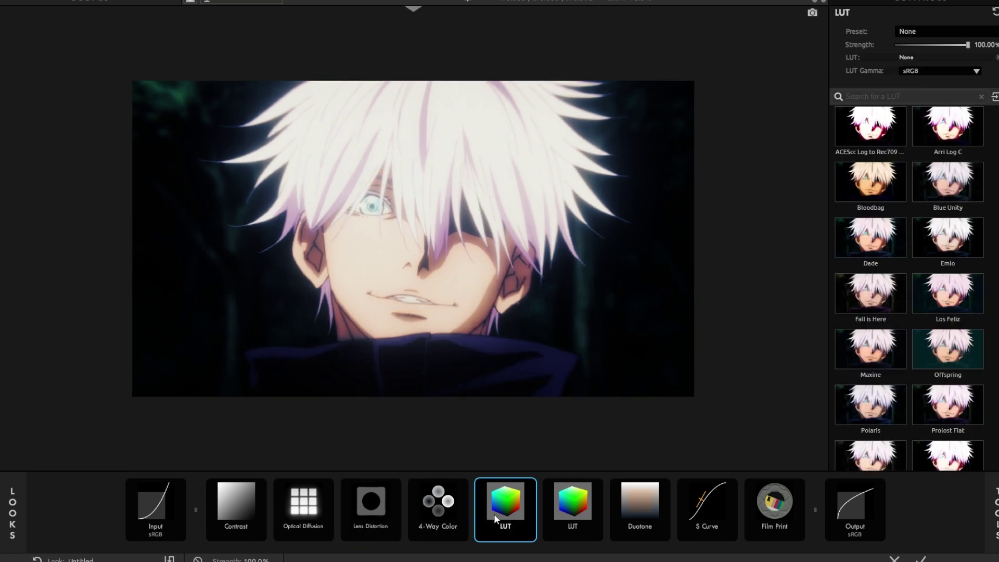
pyautogui.click(306, 519)
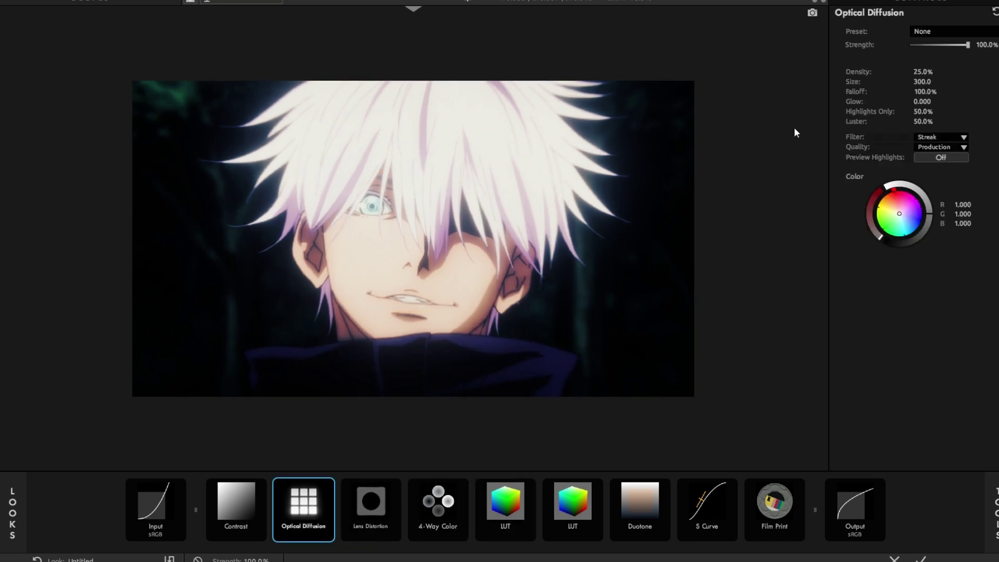
pyautogui.moveTo(969, 44); pyautogui.dragTo(923, 45)
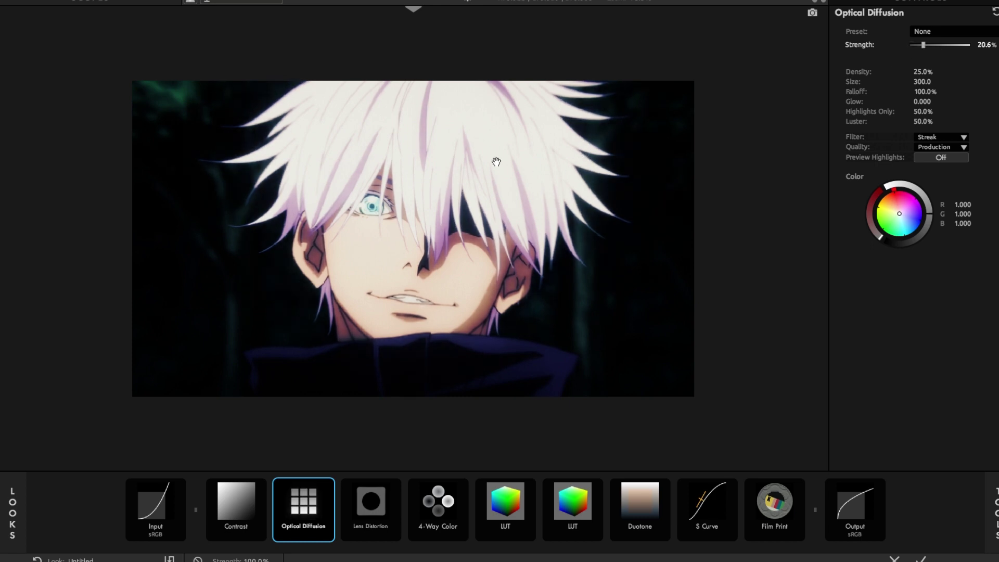
pyautogui.moveTo(923, 46)
pyautogui.mouseDown()
pyautogui.moveTo(955, 49)
pyautogui.moveTo(931, 53)
pyautogui.mouseUp()
pyautogui.scroll(-5, 446, 346)
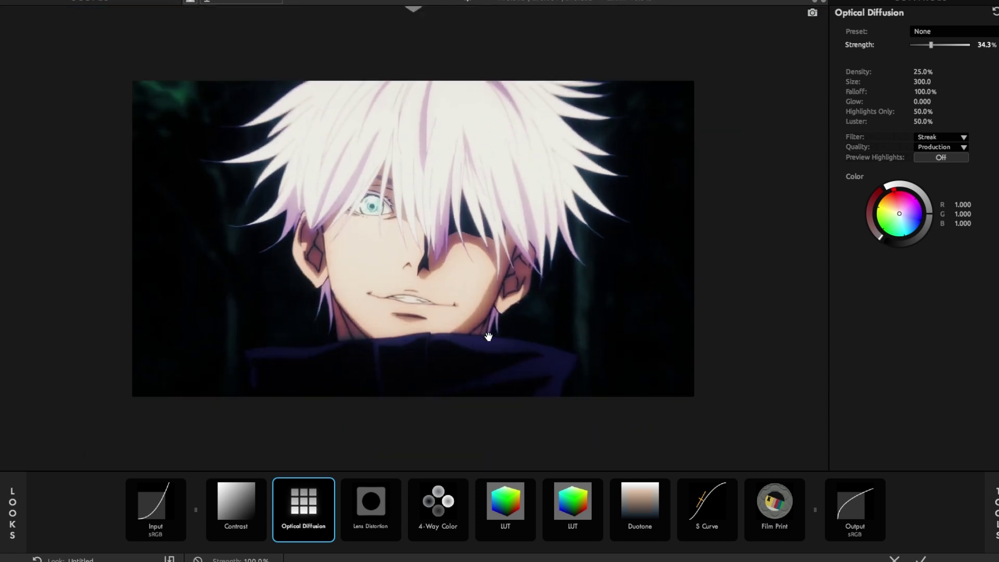
pyautogui.scroll(1, 488, 337)
# Step: Try the Bloodbag, Offspring, Los Feliz, Dade and Sony SLog 3 presets on the first LUT tool
pyautogui.click(504, 503)
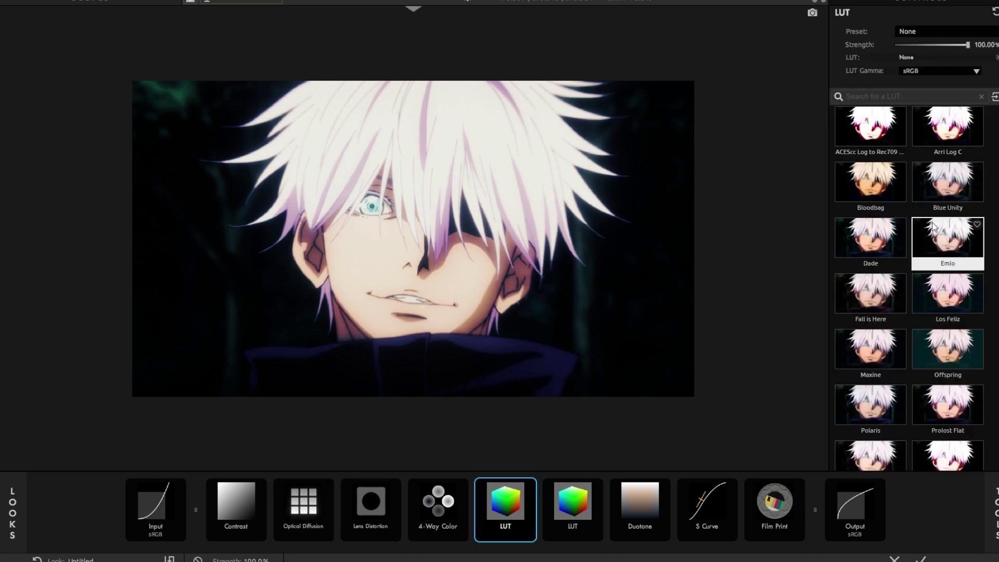
pyautogui.click(872, 203)
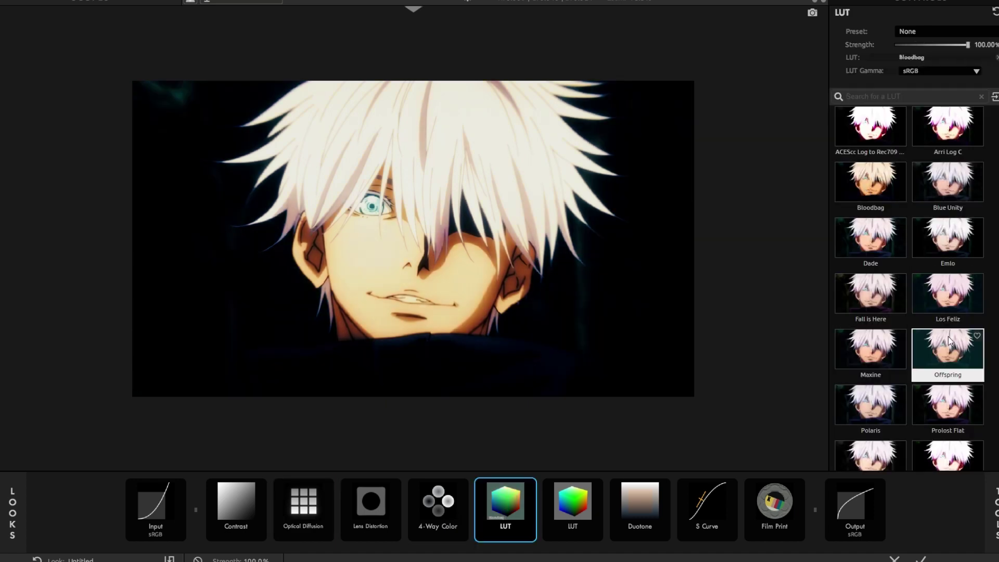
pyautogui.click(941, 356)
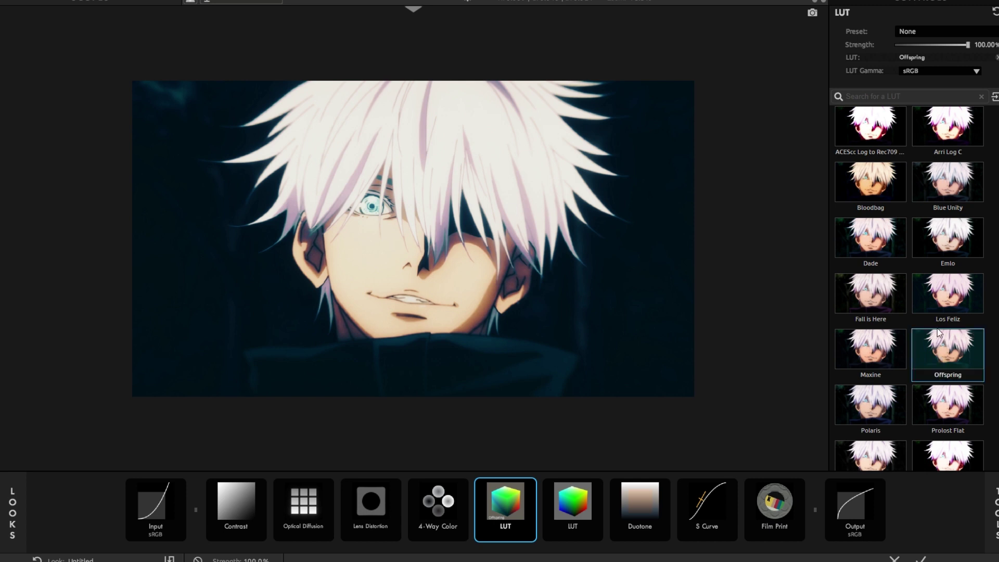
pyautogui.click(921, 279)
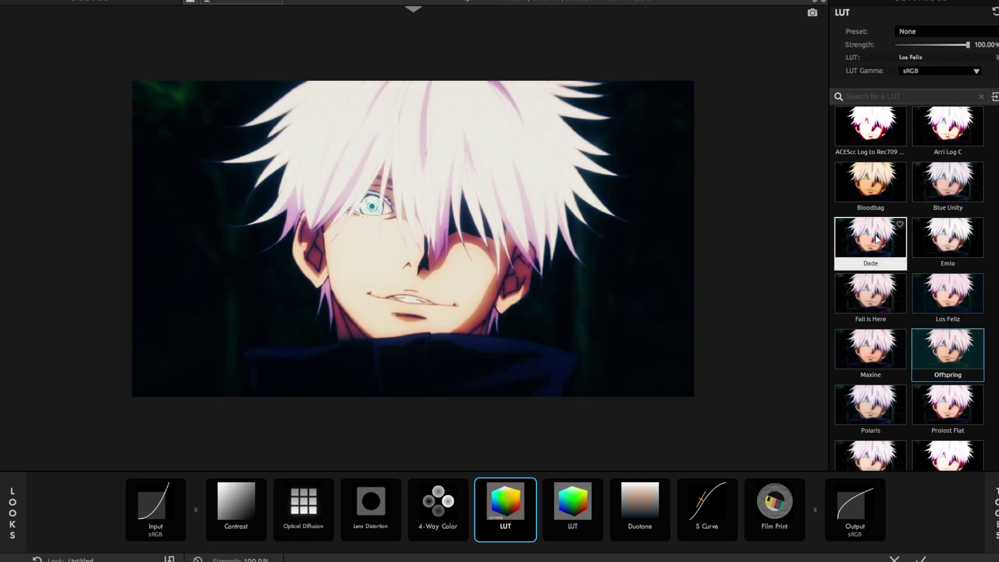
pyautogui.click(847, 200)
pyautogui.click(858, 225)
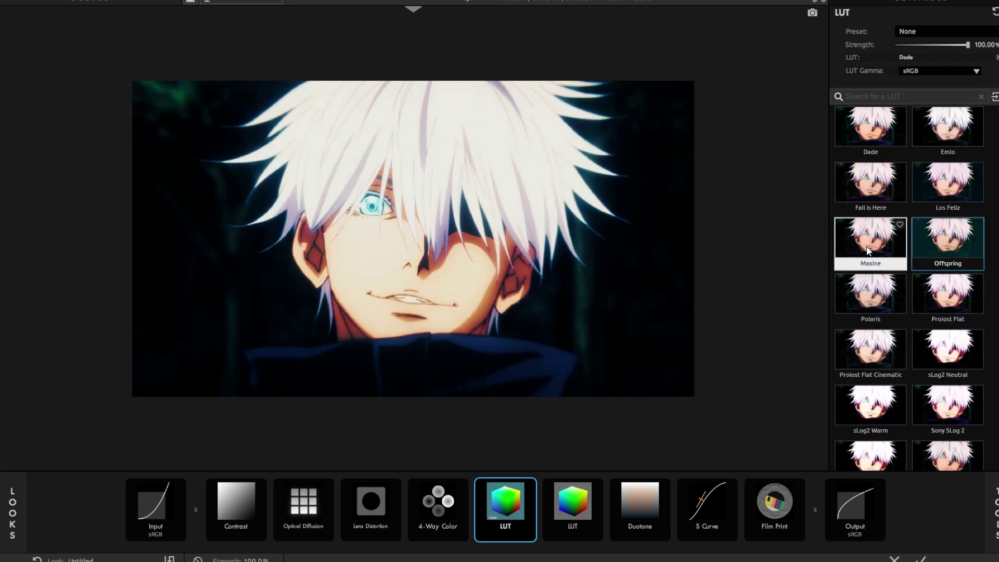
pyautogui.scroll(-5, 861, 234)
pyautogui.click(868, 254)
# Step: Apply the Offspring preset to the first LUT tool and lower its strength moderately
pyautogui.scroll(5, 939, 333)
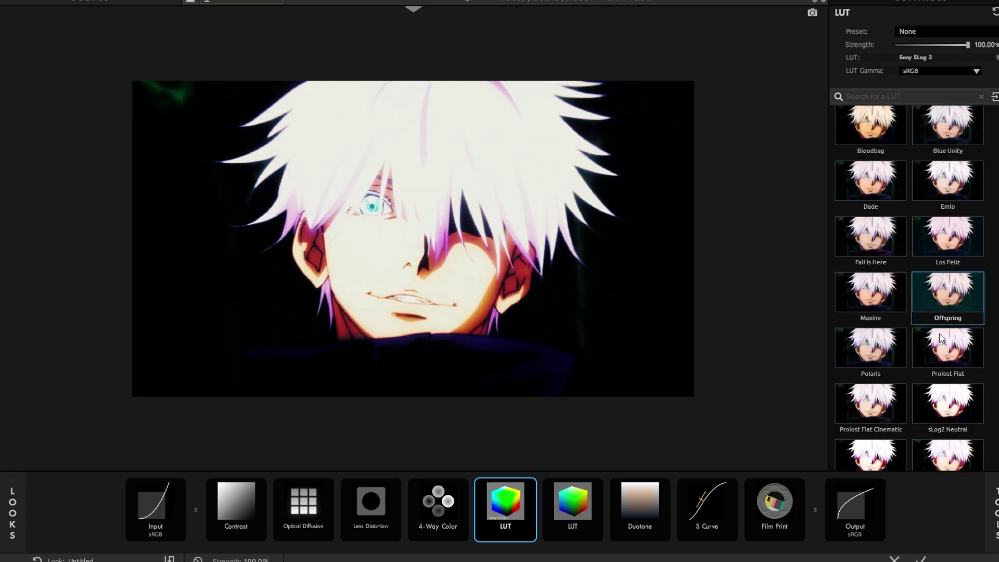
pyautogui.click(939, 351)
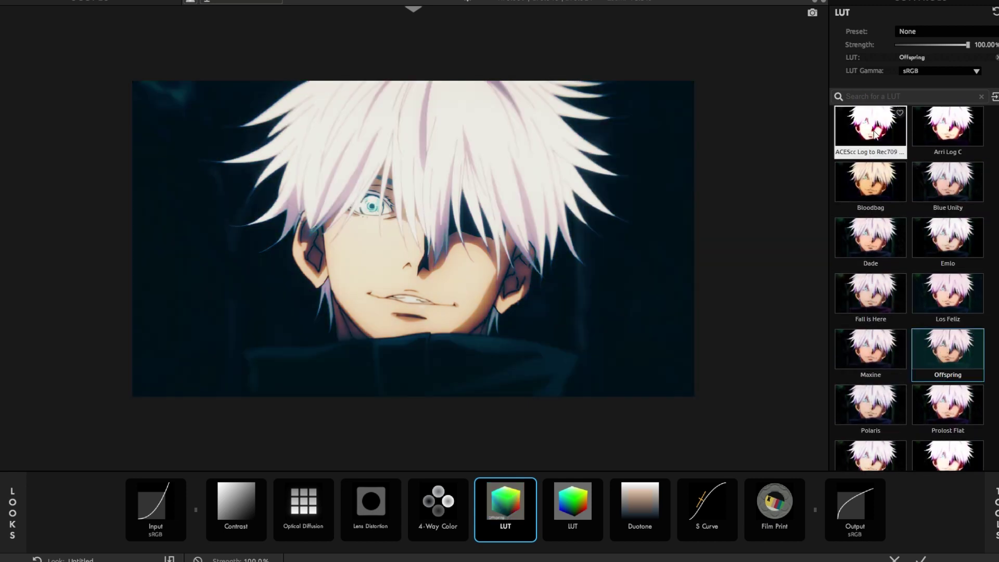
pyautogui.moveTo(971, 43); pyautogui.dragTo(942, 45)
# Step: Apply the Bloodbag preset to the second LUT tool and reduce its strength to about 27.13%
pyautogui.click(574, 515)
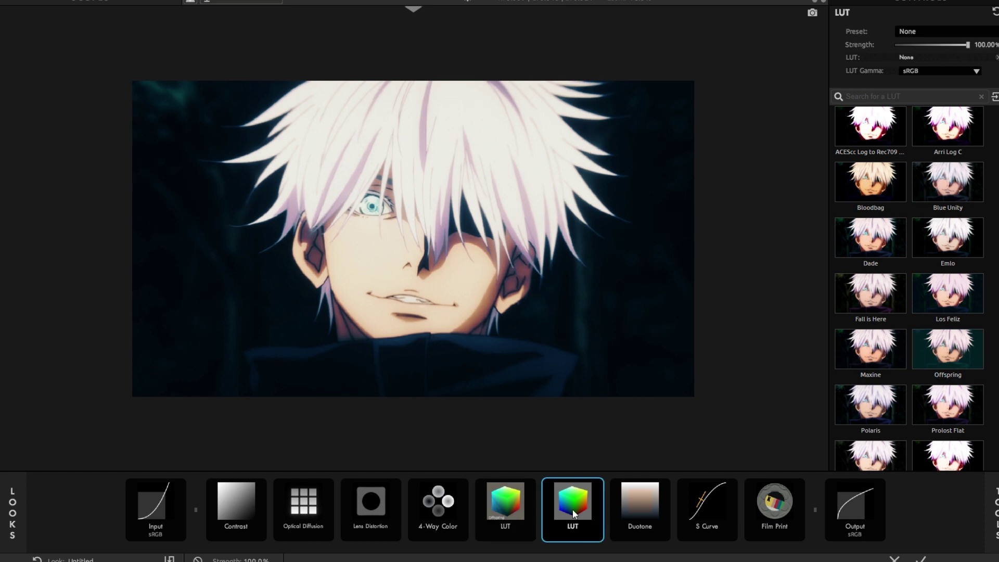
pyautogui.click(873, 183)
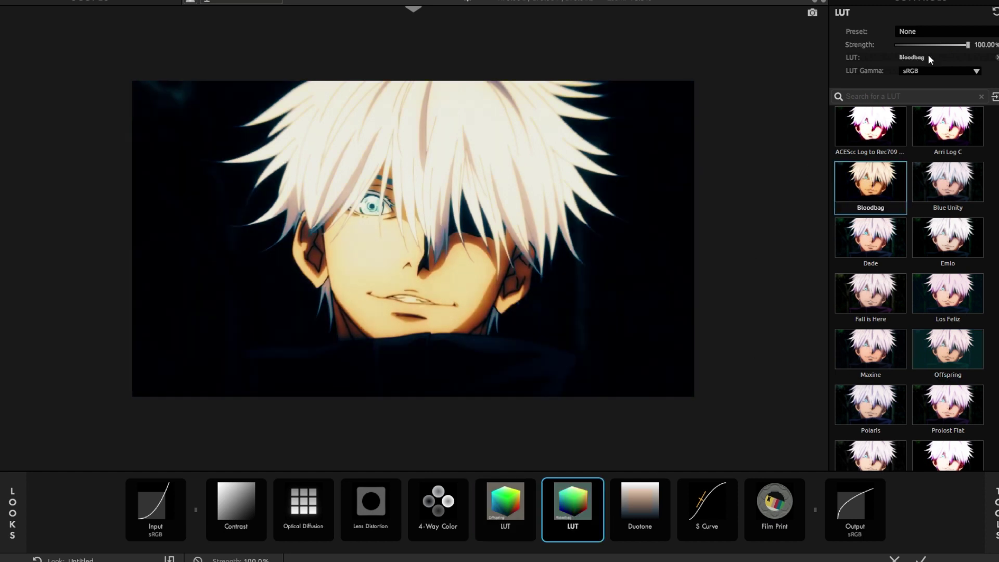
pyautogui.moveTo(969, 46); pyautogui.dragTo(916, 47)
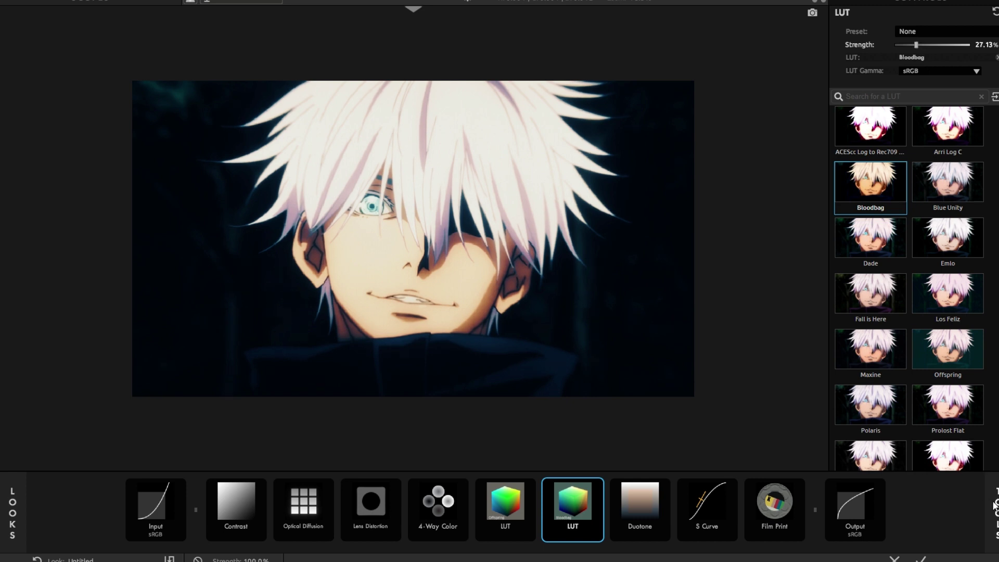
# Step: Add a third LUT tool between the second LUT and Duotone, and apply the Polaris preset to it
pyautogui.click(995, 504)
pyautogui.scroll(-1, 831, 380)
pyautogui.scroll(1, 831, 380)
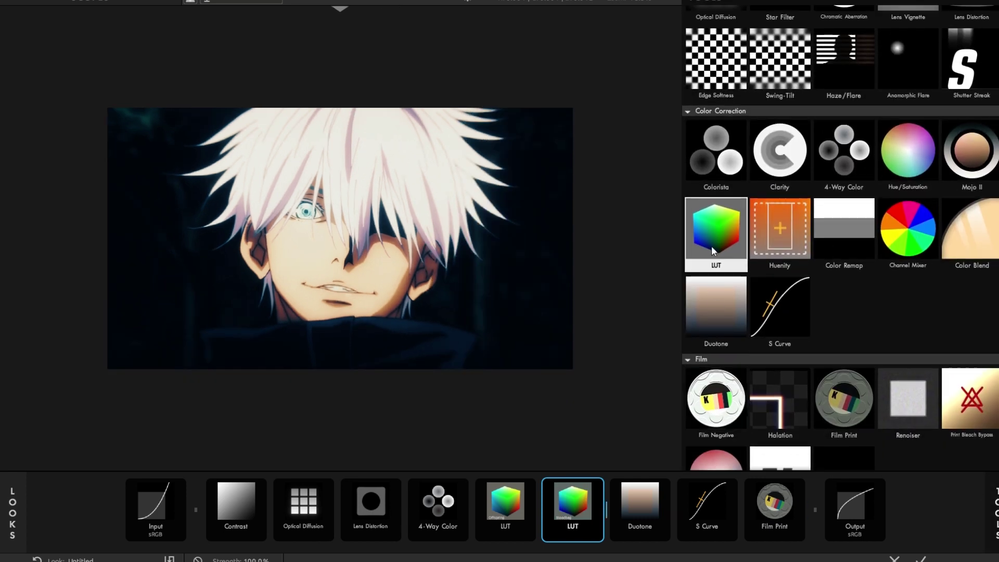
pyautogui.moveTo(716, 225); pyautogui.dragTo(655, 477)
pyautogui.scroll(-5, 874, 292)
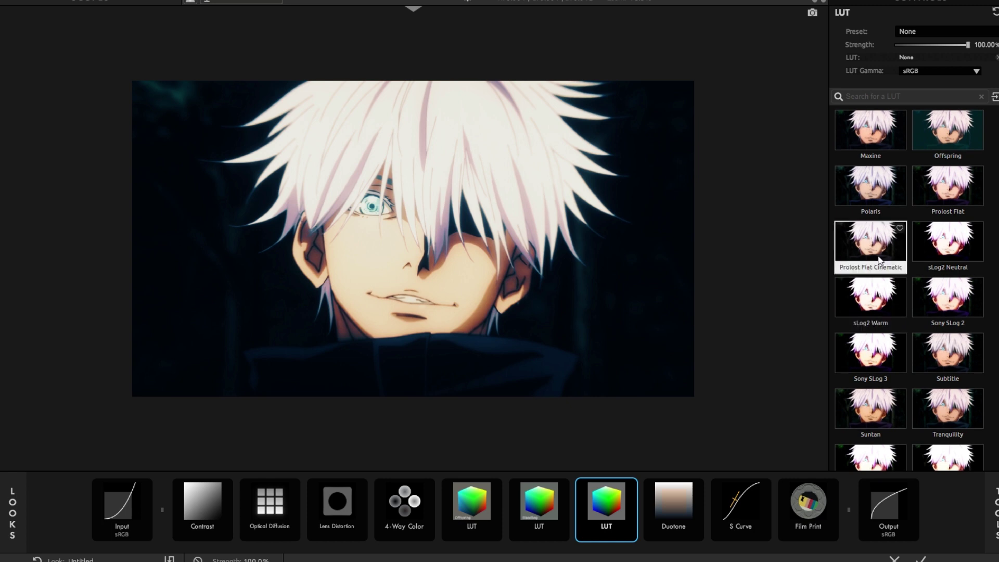
pyautogui.click(870, 363)
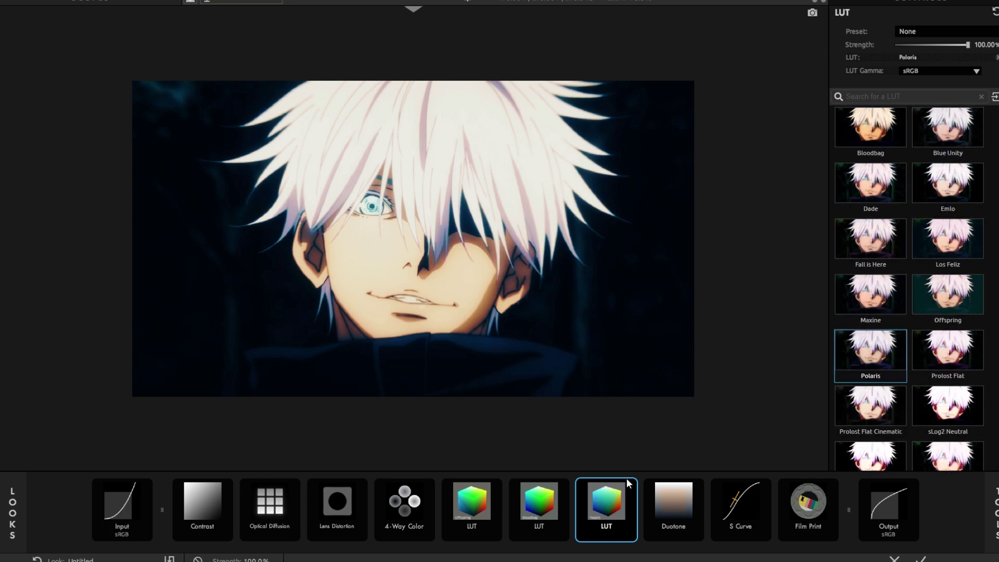
# Step: Try Blue Unity on the third LUT tool, return it to Polaris, and compare the image with the tool disabled and enabled
pyautogui.click(947, 130)
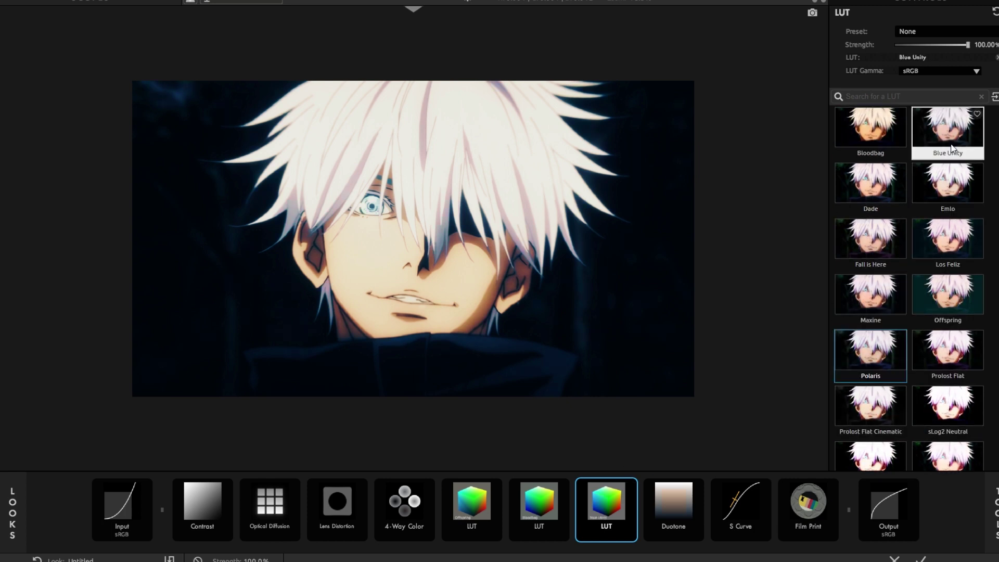
pyautogui.click(870, 354)
pyautogui.click(633, 484)
pyautogui.click(633, 485)
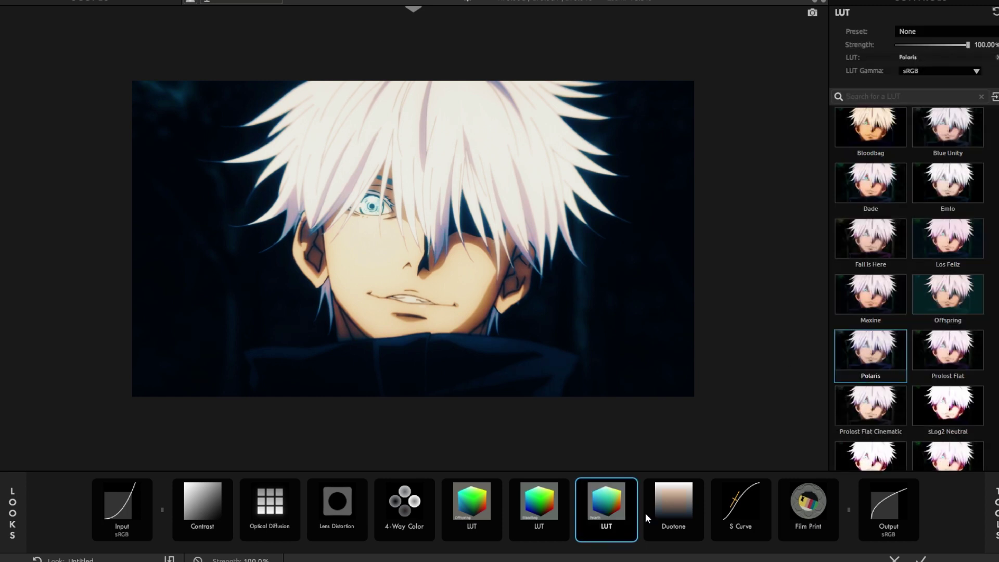
# Step: Reshape the S Curve tool's contrast curve by shifting its central control point slightly toward the upper left
pyautogui.click(665, 532)
pyautogui.click(744, 513)
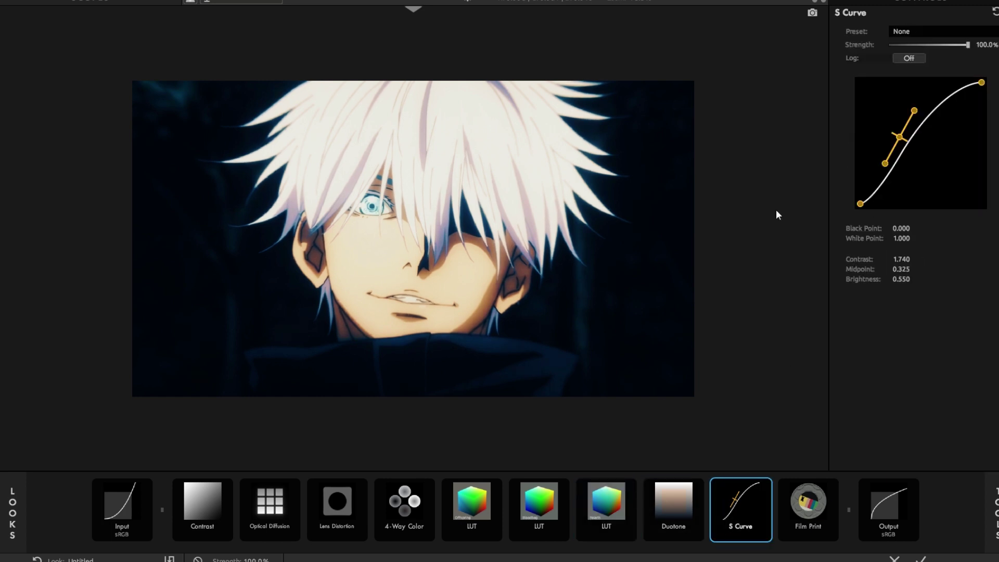
pyautogui.moveTo(905, 135)
pyautogui.mouseDown()
pyautogui.moveTo(924, 151)
pyautogui.moveTo(920, 179)
pyautogui.moveTo(910, 107)
pyautogui.moveTo(919, 100)
pyautogui.moveTo(916, 125)
pyautogui.moveTo(935, 141)
pyautogui.moveTo(917, 100)
pyautogui.moveTo(906, 136)
pyautogui.moveTo(898, 128)
pyautogui.mouseUp()
# Step: Tint the shadows and midtones toward blue in the 4-Way Color tool and adjust their saturation
pyautogui.click(404, 526)
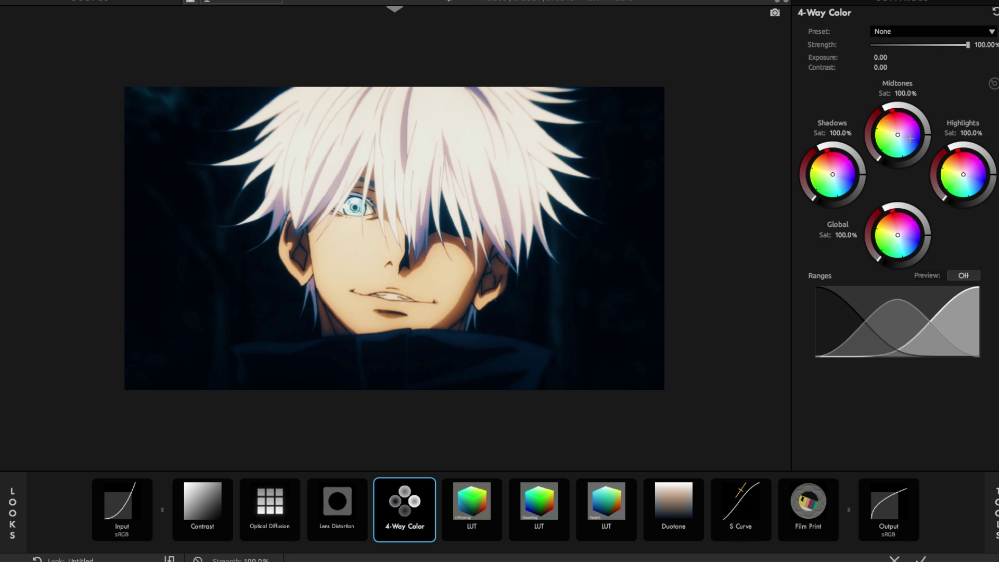
pyautogui.moveTo(849, 174)
pyautogui.mouseDown()
pyautogui.moveTo(801, 204)
pyautogui.moveTo(808, 150)
pyautogui.moveTo(798, 213)
pyautogui.moveTo(805, 148)
pyautogui.moveTo(900, 43)
pyautogui.moveTo(850, 125)
pyautogui.moveTo(814, 268)
pyautogui.moveTo(809, 97)
pyautogui.moveTo(806, 229)
pyautogui.mouseUp()
pyautogui.moveTo(912, 136); pyautogui.dragTo(916, 138)
pyautogui.moveTo(898, 14)
pyautogui.mouseDown()
pyautogui.moveTo(854, 91)
pyautogui.moveTo(896, 4)
pyautogui.mouseUp()
pyautogui.moveTo(875, 115)
pyautogui.mouseDown()
pyautogui.moveTo(854, 175)
pyautogui.moveTo(862, 136)
pyautogui.moveTo(863, 216)
pyautogui.moveTo(856, 143)
pyautogui.mouseUp()
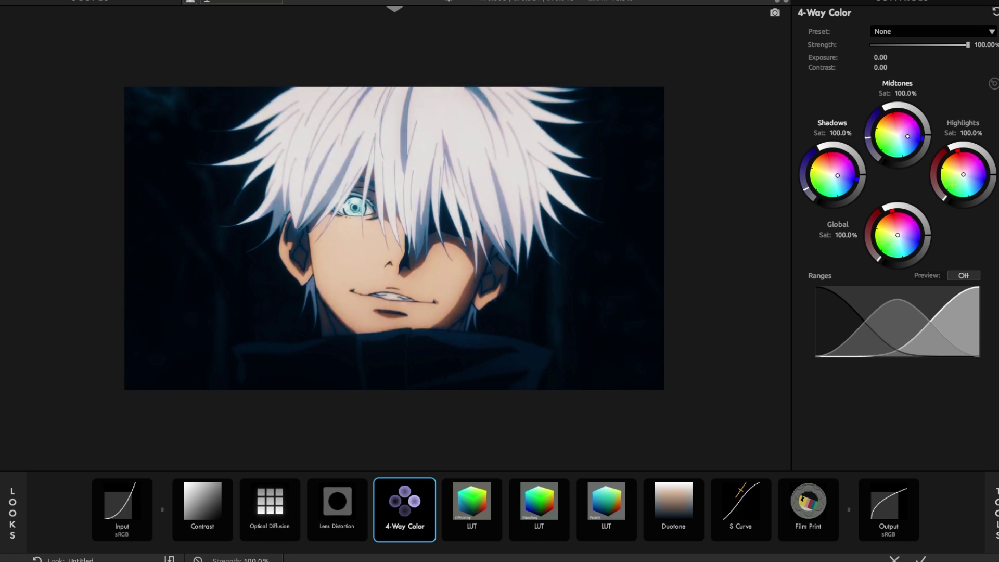
# Step: Tint the 4-Way Color tool's highlights and global color toward blue and adjust their saturation
pyautogui.click(980, 182)
pyautogui.click(933, 178)
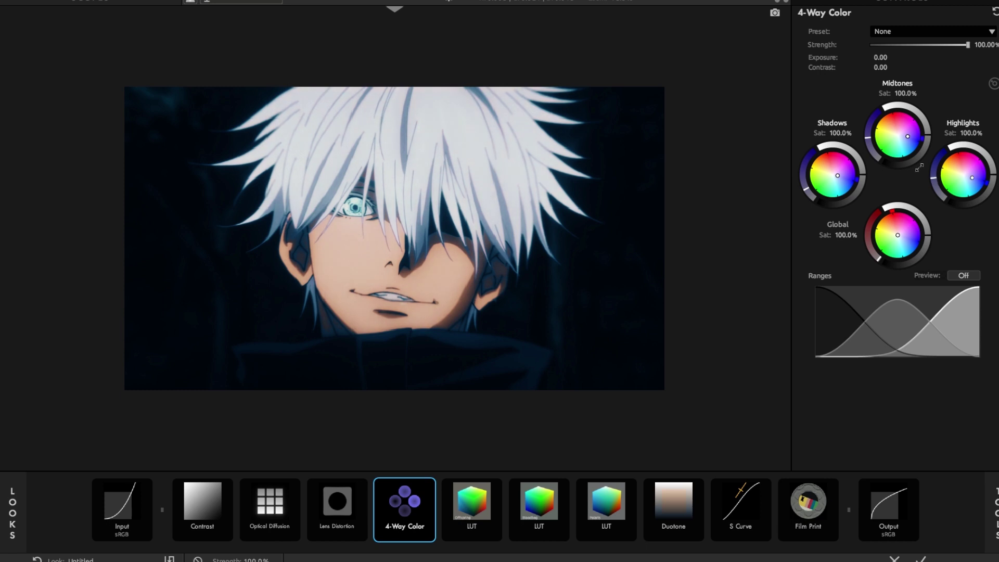
pyautogui.click(916, 243)
pyautogui.click(870, 243)
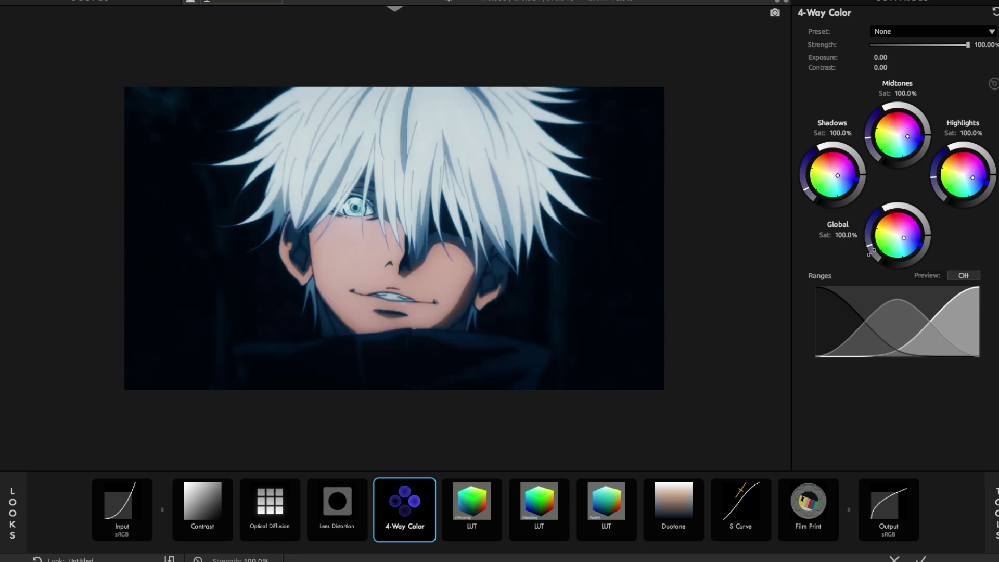
# Step: Set the 4-Way Color tool's global saturation to 79% and compare the image with the tool disabled and enabled
pyautogui.click(870, 245)
pyautogui.moveTo(843, 235)
pyautogui.mouseDown()
pyautogui.moveTo(677, 239)
pyautogui.moveTo(720, 240)
pyautogui.mouseUp()
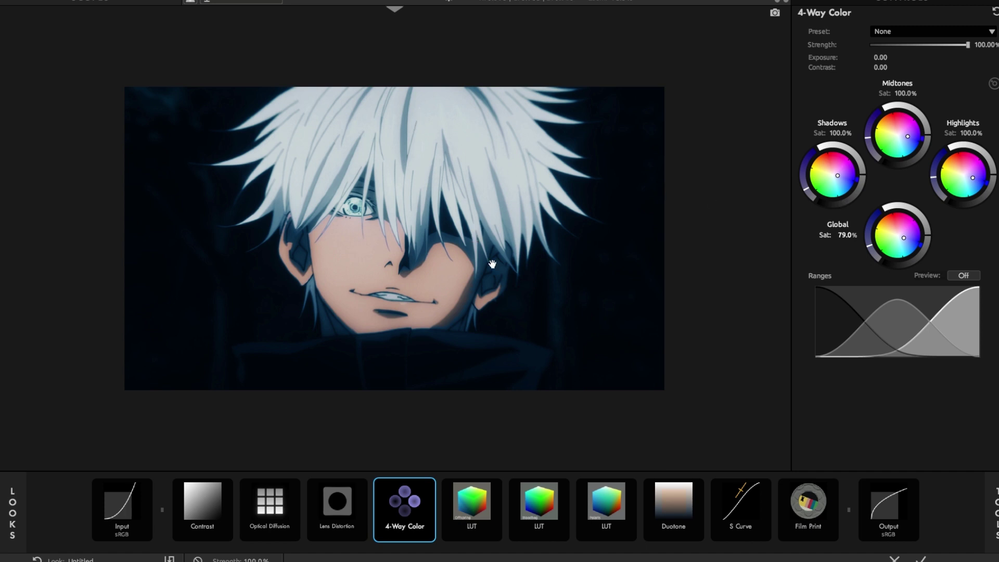
pyautogui.click(430, 485)
pyautogui.click(430, 486)
pyautogui.click(430, 486)
pyautogui.click(430, 485)
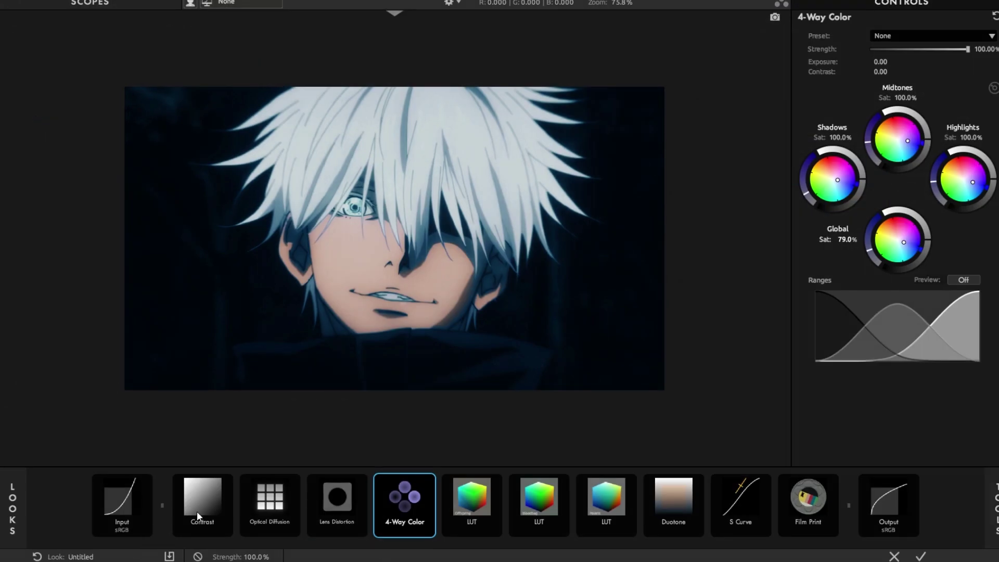
# Step: Apply the look without the Contrast tool and compare the composition with Adjustment Layer 1 hidden and shown
pyautogui.click(197, 515)
pyautogui.press('Delete')
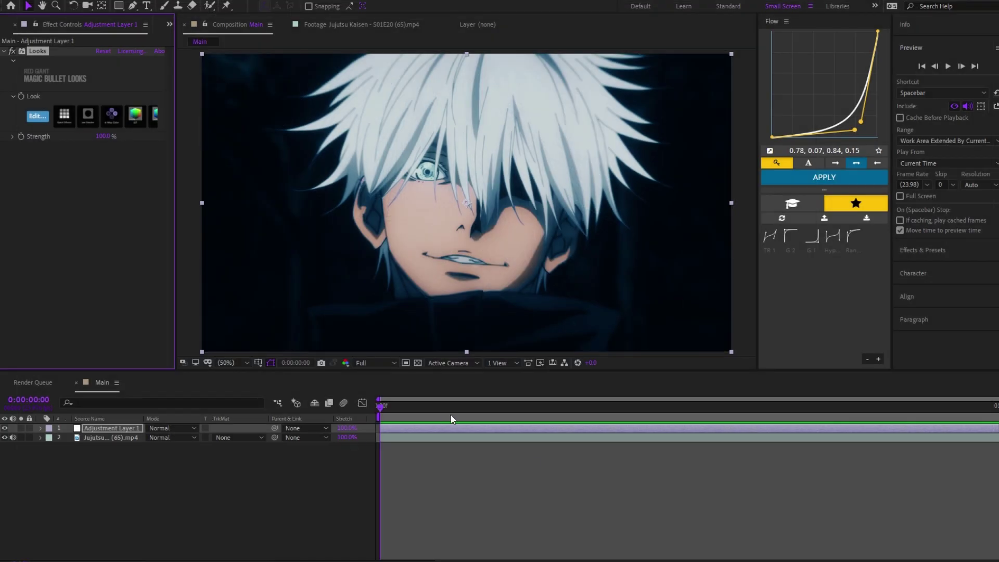
pyautogui.click(454, 428)
pyautogui.click(4, 428)
pyautogui.click(4, 429)
# Step: Add the Curves effect to Adjustment Layer 1 and raise the middle of the RGB curve slightly
pyautogui.hotkey('ctrl', 'space')
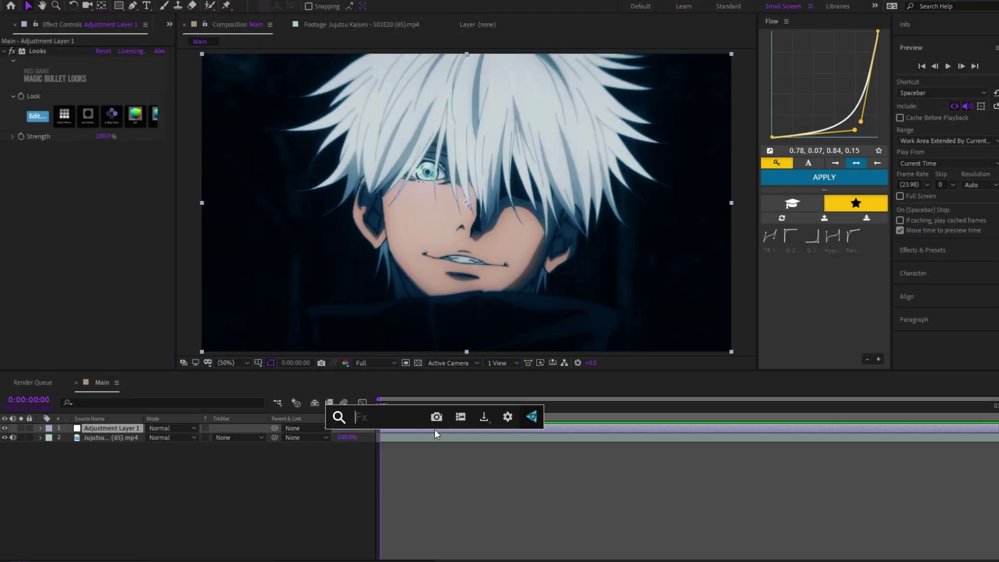
pyautogui.write('cur')
pyautogui.click(473, 446)
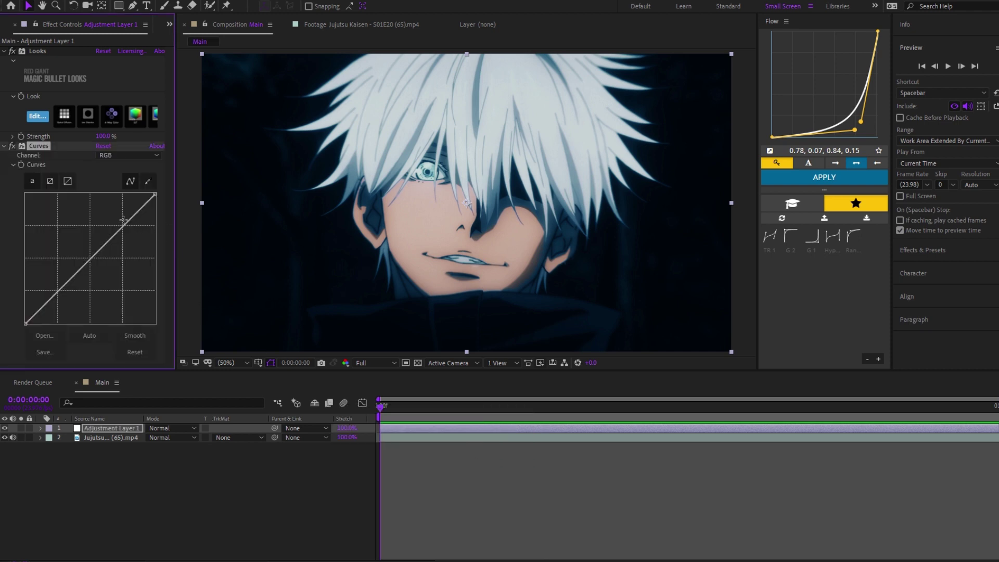
pyautogui.click(4, 51)
pyautogui.moveTo(92, 172)
pyautogui.mouseDown()
pyautogui.moveTo(97, 181)
pyautogui.moveTo(88, 160)
pyautogui.mouseUp()
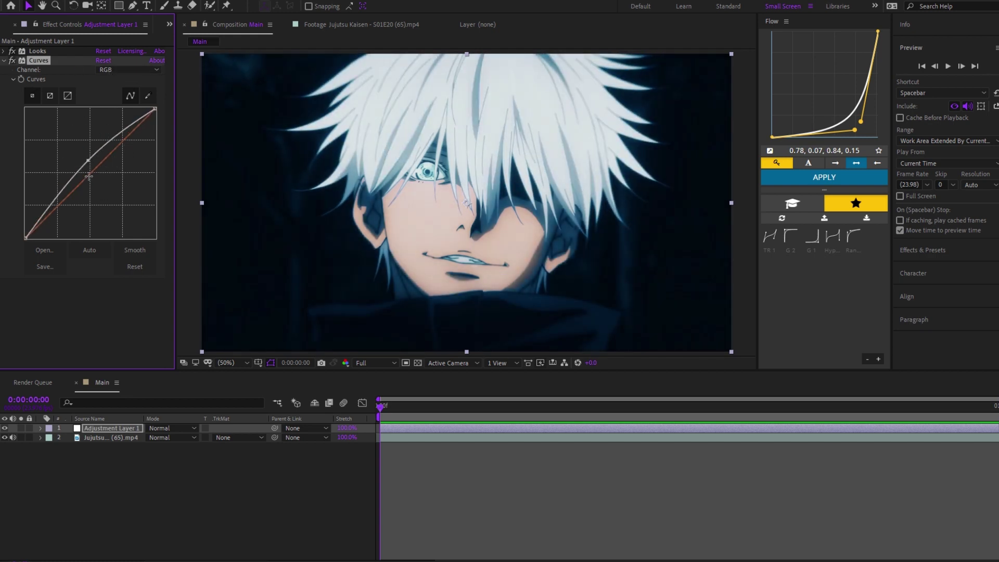
# Step: Shape the Red curve to run just above the diagonal and compare the image with Curves disabled and enabled
pyautogui.click(97, 71)
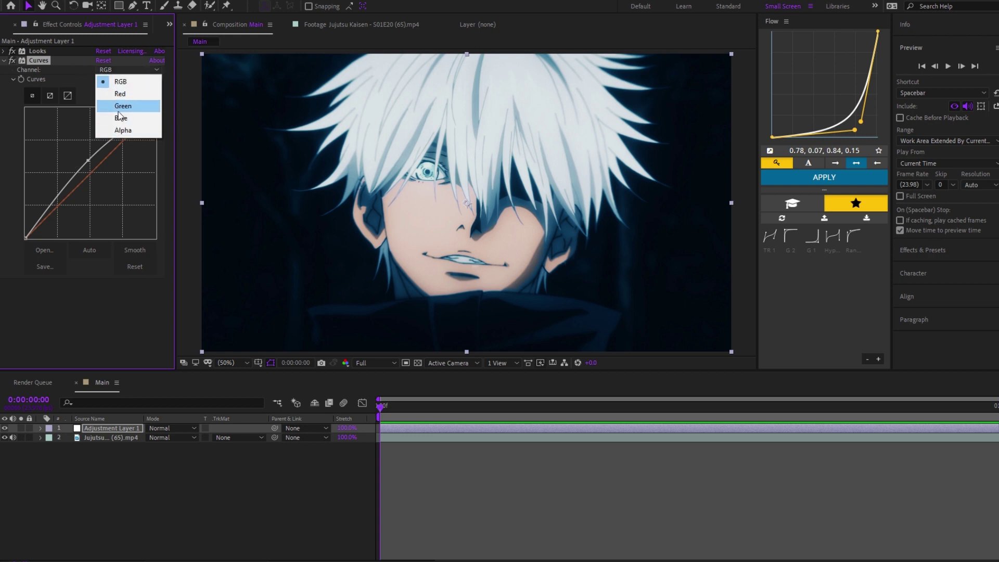
pyautogui.click(120, 94)
pyautogui.moveTo(94, 174)
pyautogui.mouseDown()
pyautogui.moveTo(105, 181)
pyautogui.moveTo(82, 147)
pyautogui.moveTo(111, 170)
pyautogui.mouseUp()
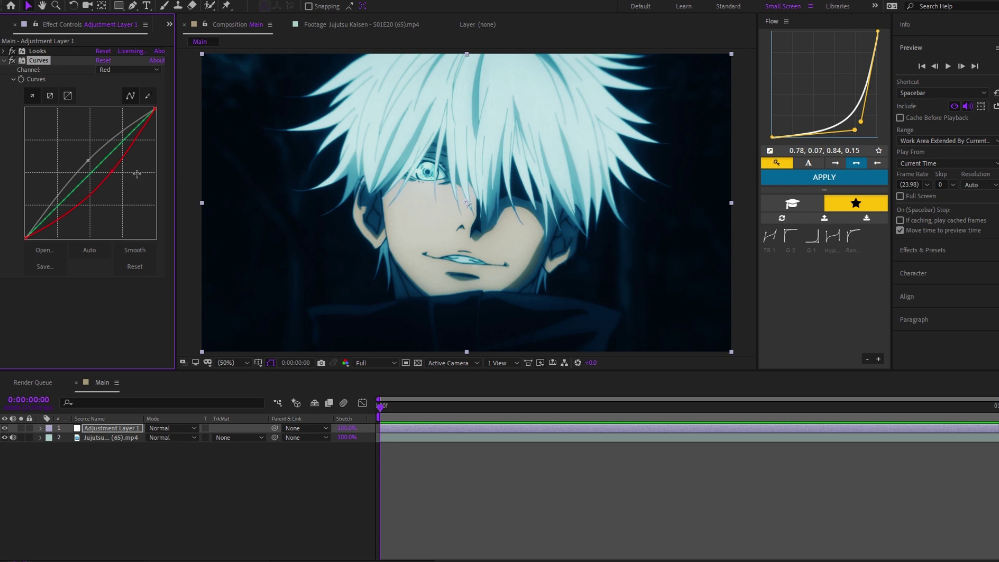
pyautogui.moveTo(112, 170); pyautogui.dragTo(117, 139)
pyautogui.moveTo(72, 195); pyautogui.dragTo(88, 159)
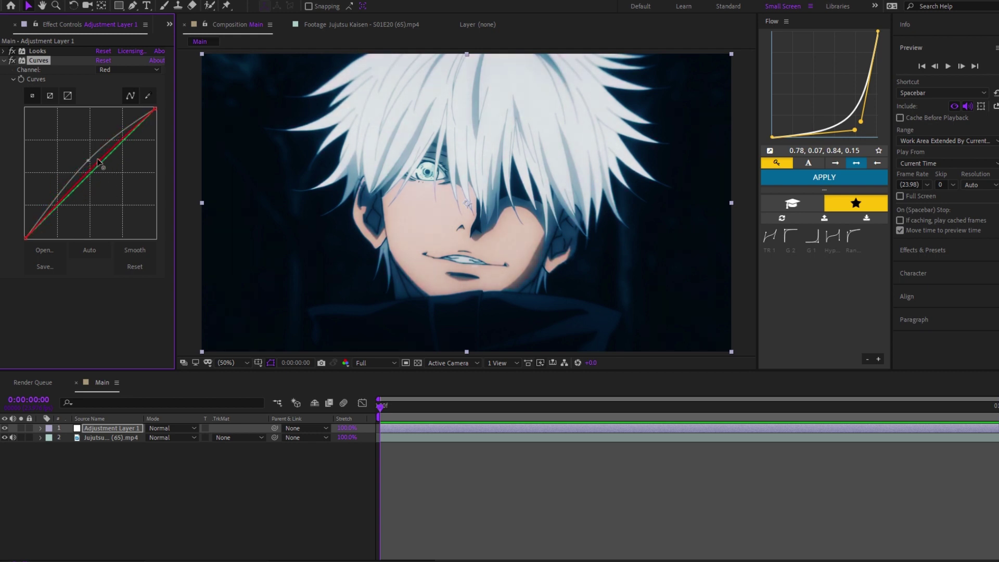
pyautogui.click(12, 60)
pyautogui.click(12, 61)
pyautogui.click(11, 61)
pyautogui.click(12, 60)
# Step: Lower the middle of the Green curve moderately below the diagonal in the Curves effect
pyautogui.click(101, 71)
pyautogui.click(107, 106)
pyautogui.moveTo(93, 170)
pyautogui.mouseDown()
pyautogui.moveTo(111, 180)
pyautogui.moveTo(105, 170)
pyautogui.mouseUp()
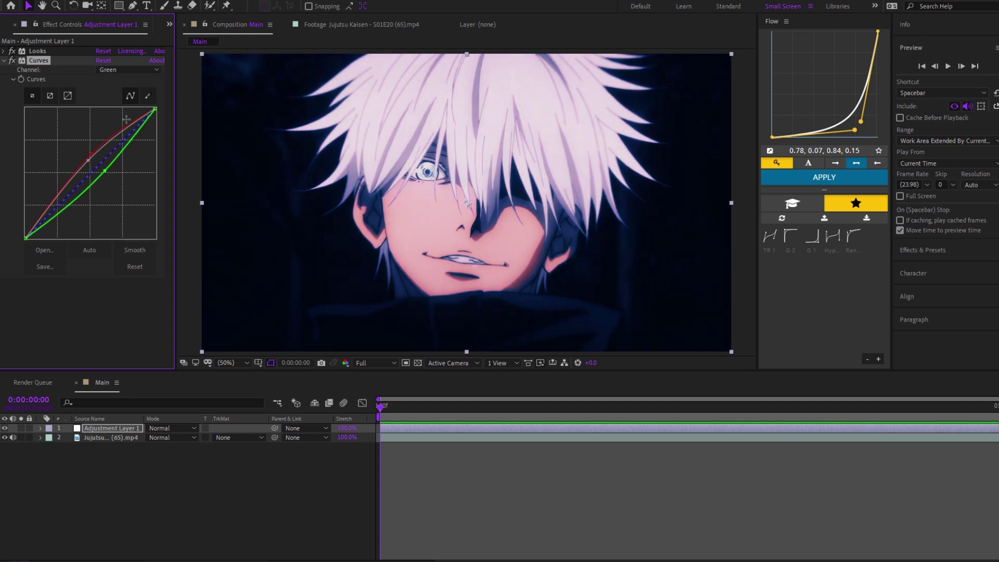
# Step: Adjust the middle of the Blue curve very slightly and compare the image with Curves disabled and enabled
pyautogui.click(119, 71)
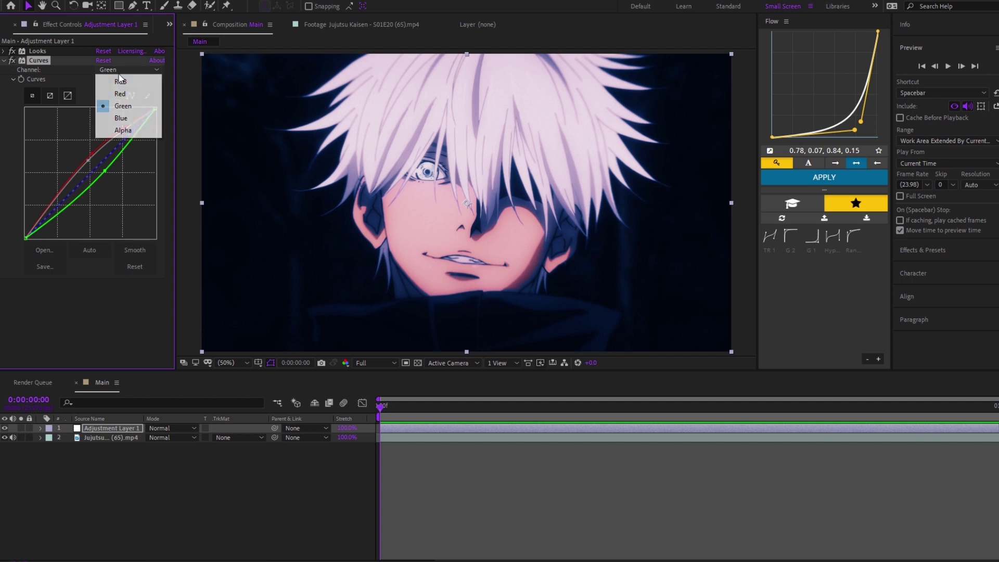
pyautogui.click(121, 118)
pyautogui.moveTo(99, 171)
pyautogui.mouseDown()
pyautogui.moveTo(82, 146)
pyautogui.moveTo(104, 161)
pyautogui.mouseUp()
pyautogui.click(11, 62)
pyautogui.click(11, 62)
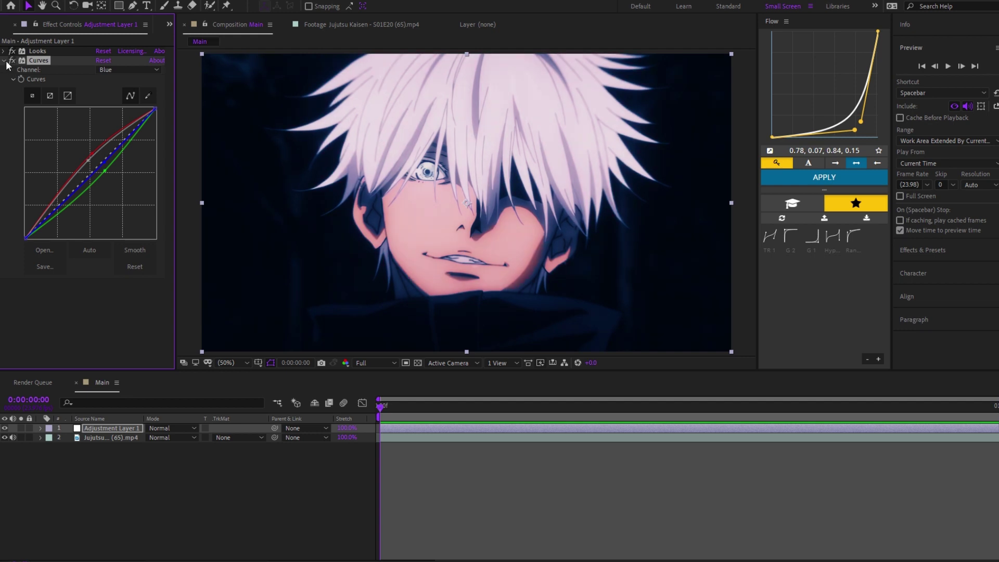
pyautogui.click(5, 60)
# Step: Compare the image with the Looks and Curves effects disabled and enabled
pyautogui.click(11, 51)
pyautogui.click(12, 51)
pyautogui.click(11, 52)
pyautogui.click(12, 51)
pyautogui.click(11, 52)
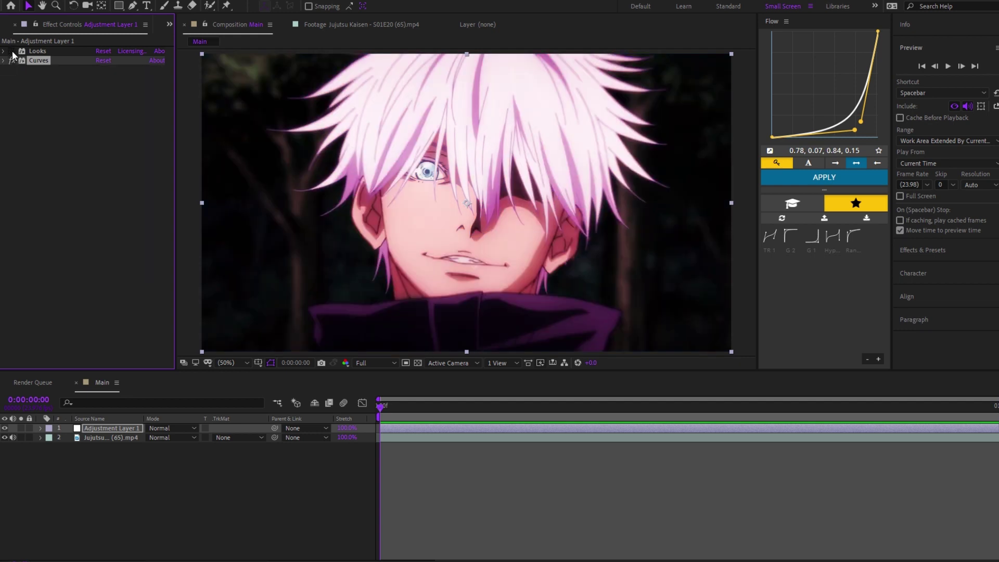
pyautogui.click(12, 51)
pyautogui.click(14, 61)
pyautogui.click(14, 61)
pyautogui.click(14, 52)
pyautogui.click(11, 52)
pyautogui.click(11, 52)
# Step: Add the Levels effect to Adjustment Layer 1
pyautogui.click(447, 458)
pyautogui.click(436, 429)
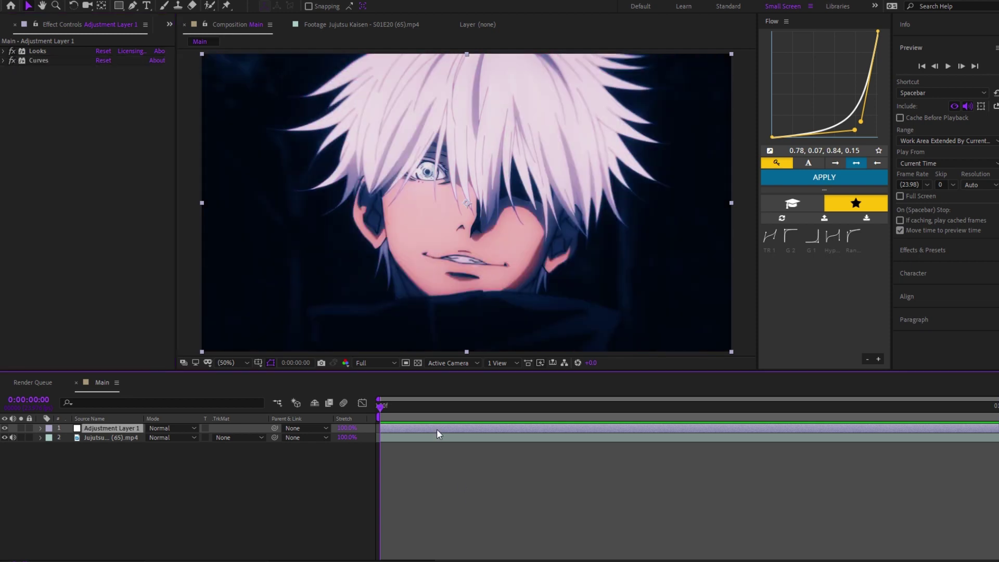
pyautogui.hotkey('ctrl', 'space')
pyautogui.write('leve')
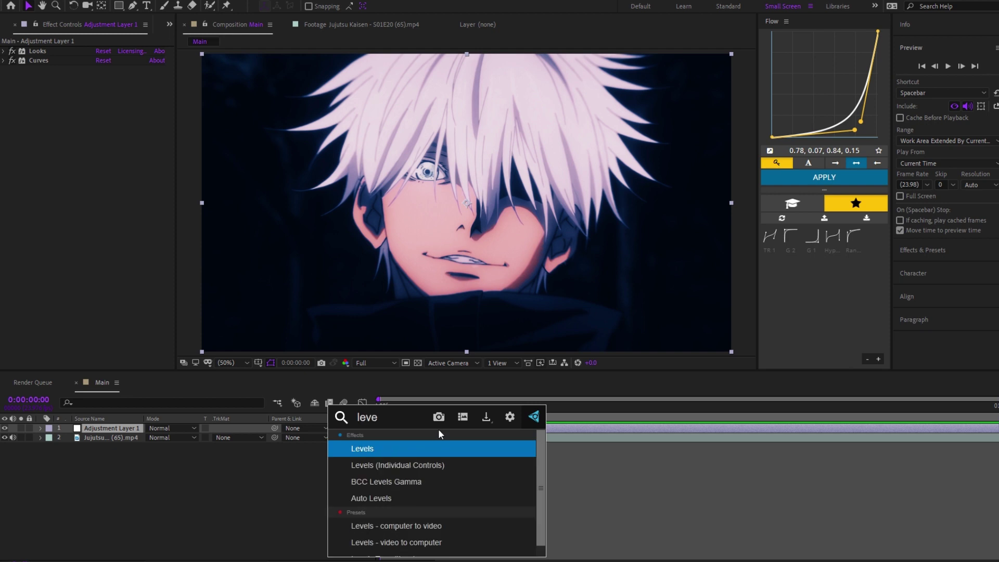
pyautogui.press('Return')
# Step: Try a lower Input Black and a higher Input White in the Levels effect, and reset the effect
pyautogui.moveTo(99, 156); pyautogui.dragTo(99, 155)
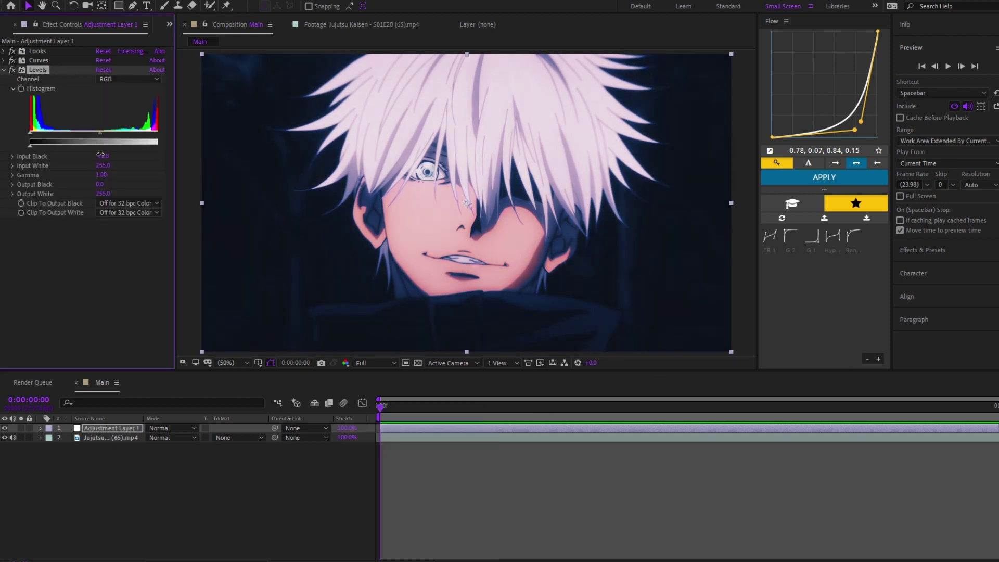
pyautogui.moveTo(94, 155)
pyautogui.mouseDown()
pyautogui.moveTo(120, 166)
pyautogui.moveTo(106, 164)
pyautogui.mouseUp()
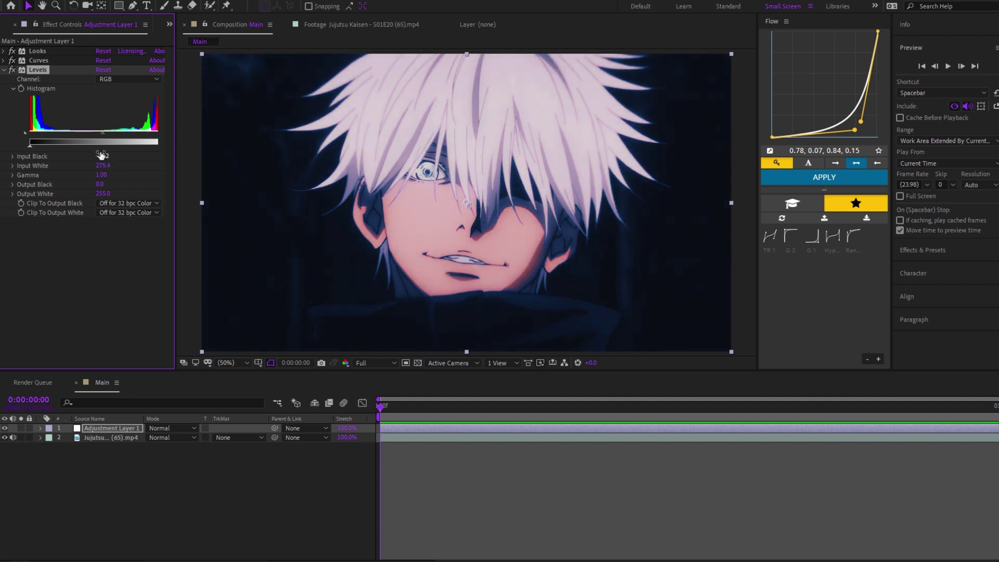
pyautogui.click(104, 71)
# Step: Set the Levels Input Black to 2.6 and Input White to 232.1, and compare the image with Levels disabled and enabled
pyautogui.moveTo(100, 155)
pyautogui.mouseDown()
pyautogui.moveTo(115, 154)
pyautogui.moveTo(92, 157)
pyautogui.mouseUp()
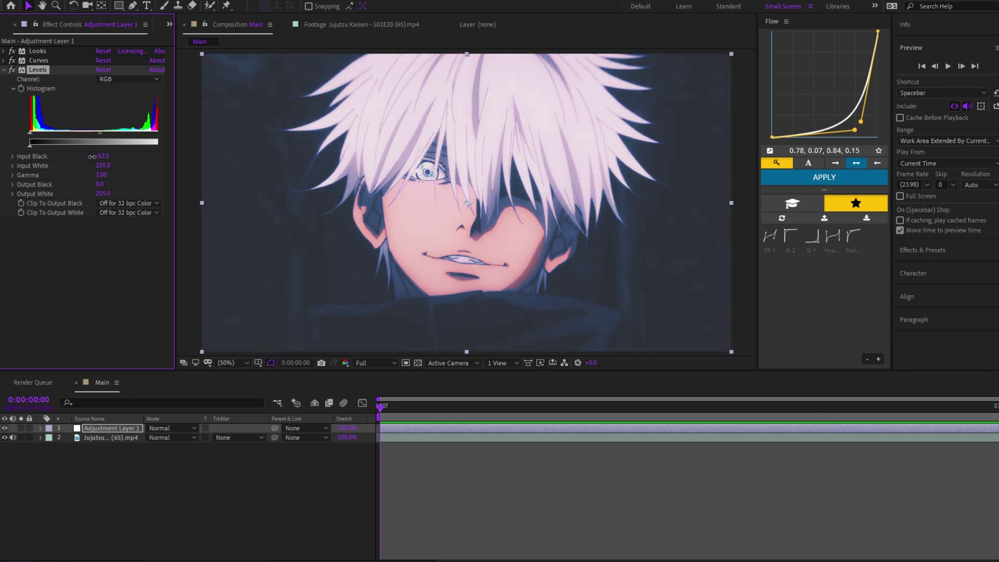
pyautogui.moveTo(89, 156)
pyautogui.mouseDown()
pyautogui.moveTo(81, 152)
pyautogui.moveTo(103, 158)
pyautogui.mouseUp()
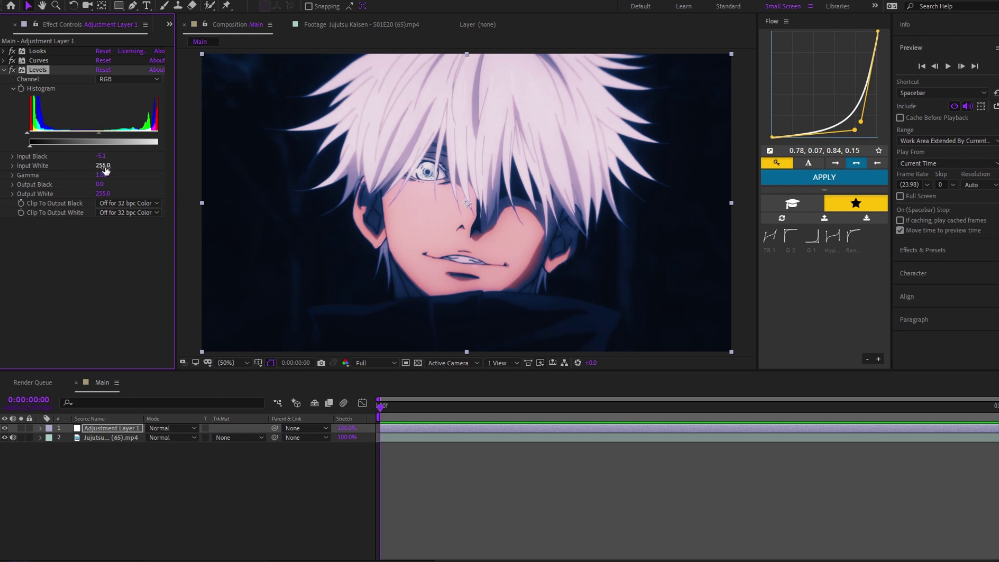
pyautogui.moveTo(107, 169)
pyautogui.mouseDown()
pyautogui.moveTo(81, 167)
pyautogui.moveTo(216, 168)
pyautogui.moveTo(97, 165)
pyautogui.mouseUp()
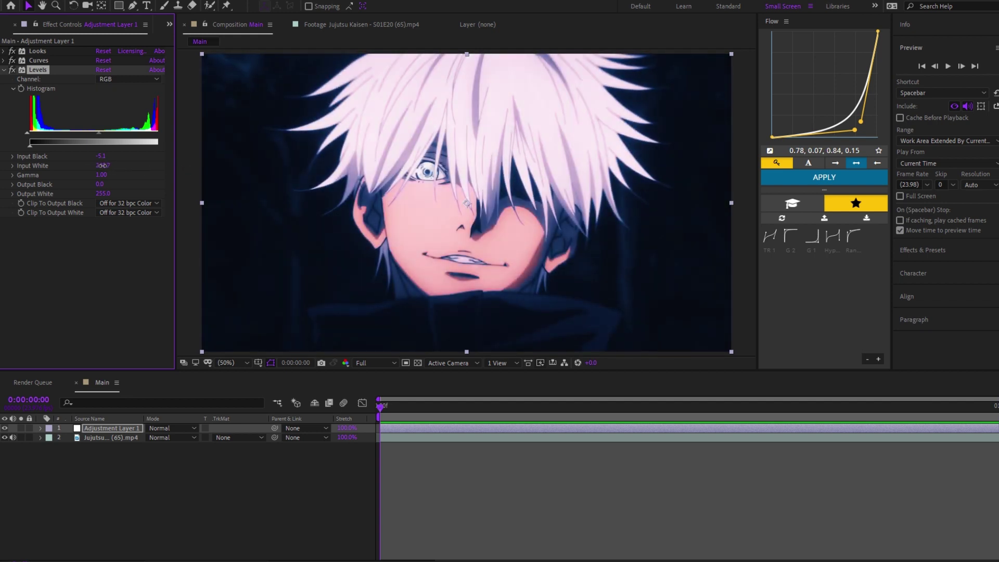
pyautogui.moveTo(102, 158); pyautogui.dragTo(105, 156)
pyautogui.click(10, 69)
pyautogui.click(11, 70)
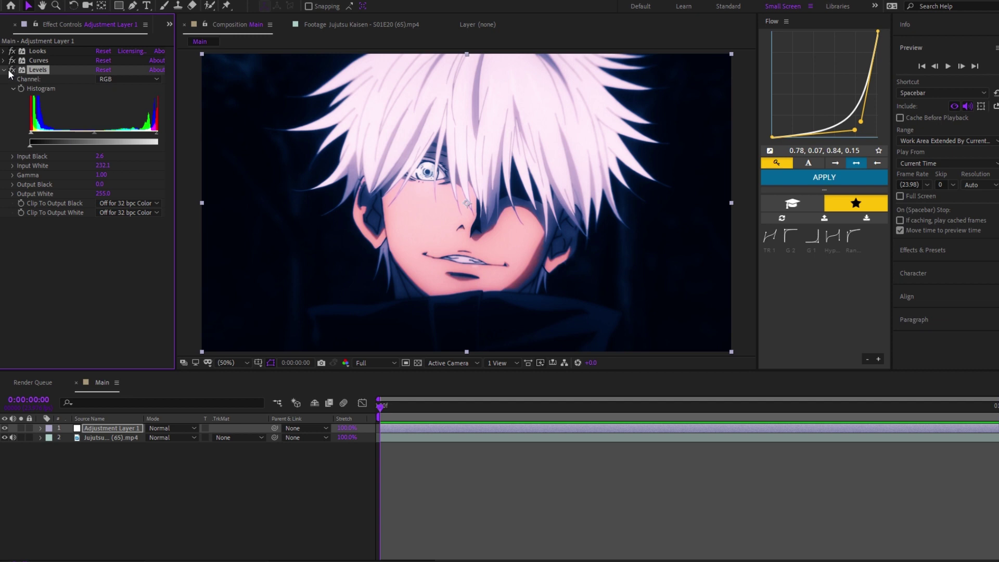
# Step: Raise Red Input Black slightly in the Levels effect and compare the image with the effect disabled and enabled
pyautogui.click(110, 81)
pyautogui.click(111, 99)
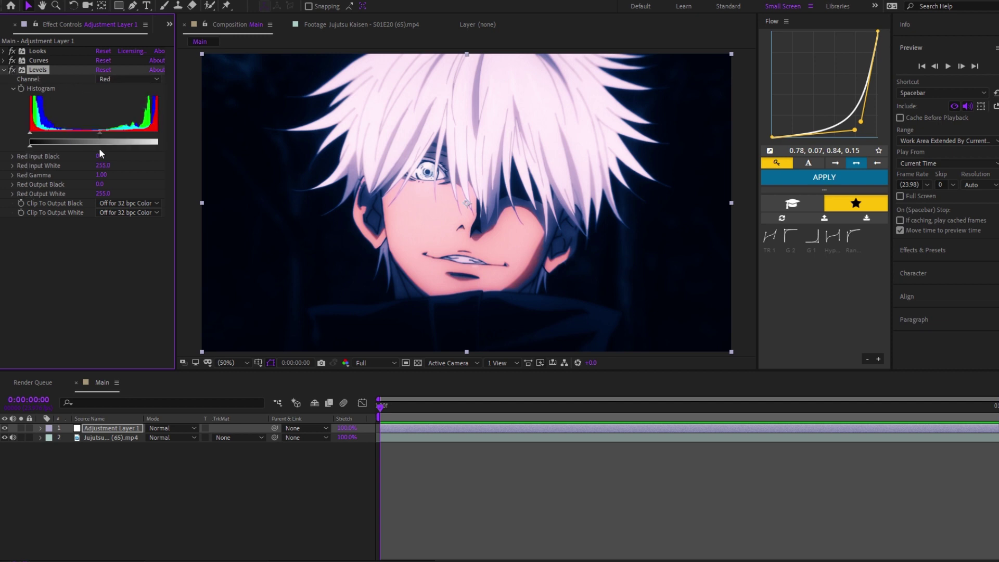
pyautogui.moveTo(100, 154); pyautogui.dragTo(107, 153)
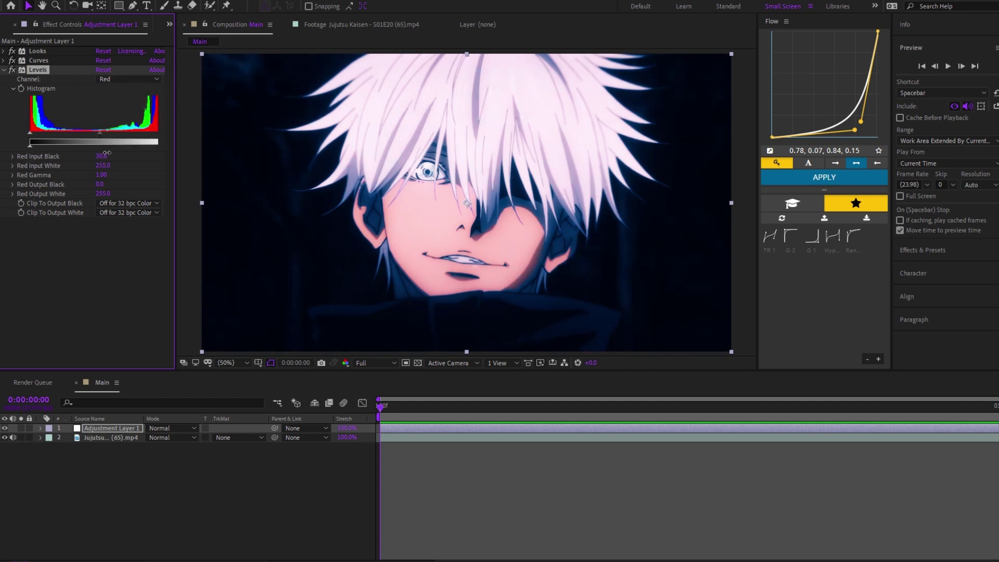
pyautogui.click(10, 70)
pyautogui.click(11, 70)
pyautogui.click(4, 70)
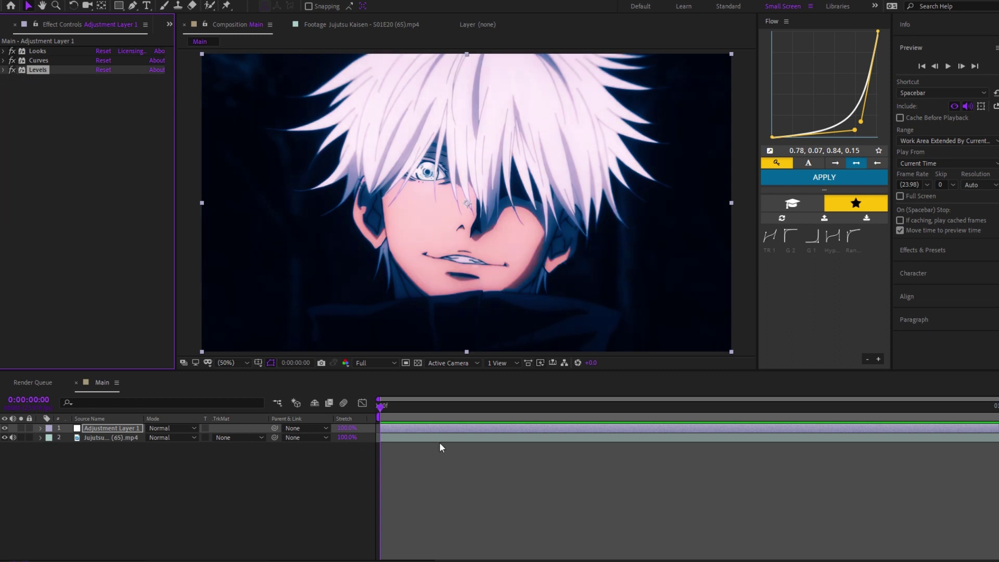
# Step: Add the Noise effect to Adjustment Layer 1
pyautogui.click(422, 446)
pyautogui.click(406, 430)
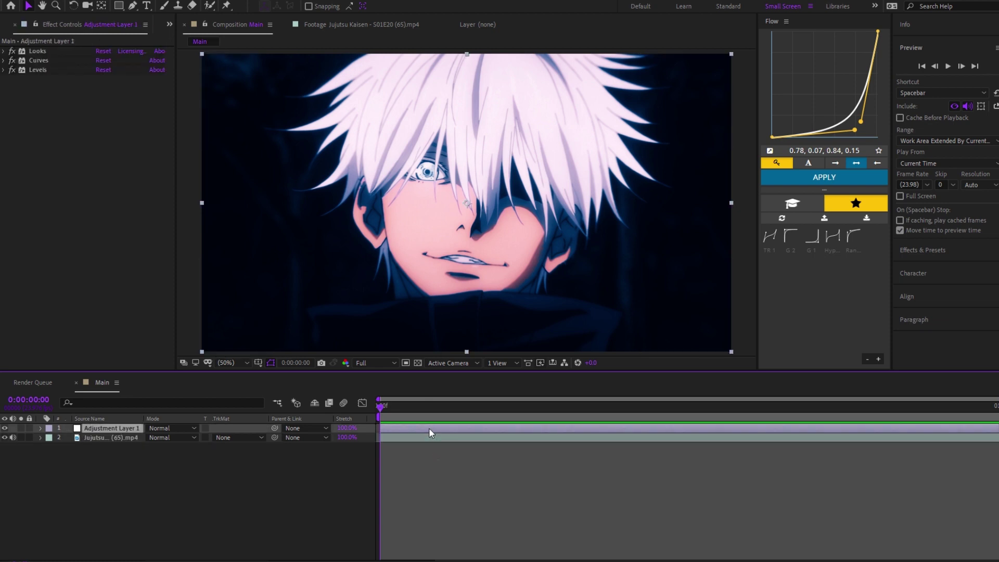
pyautogui.hotkey('ctrl', 'space')
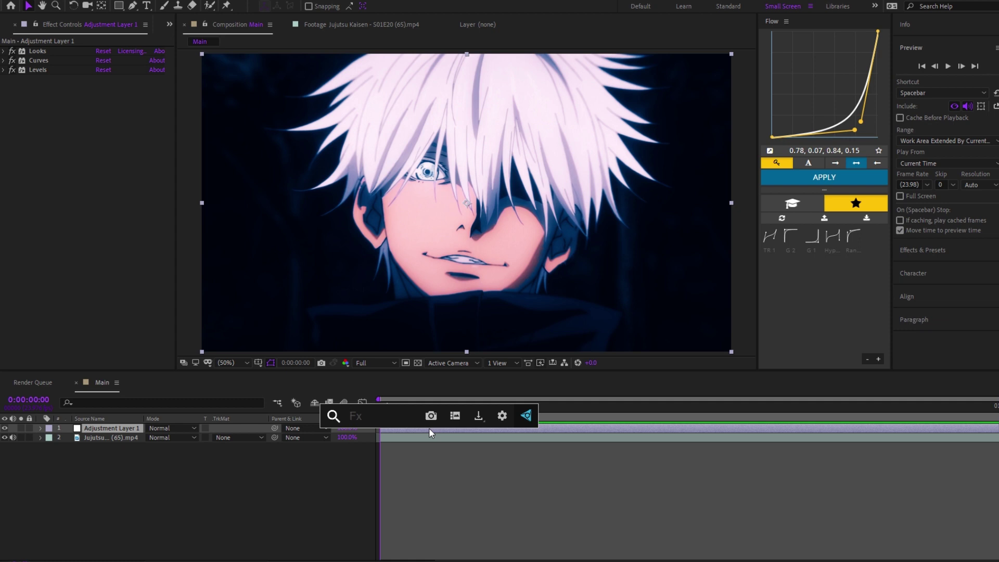
pyautogui.write('noi')
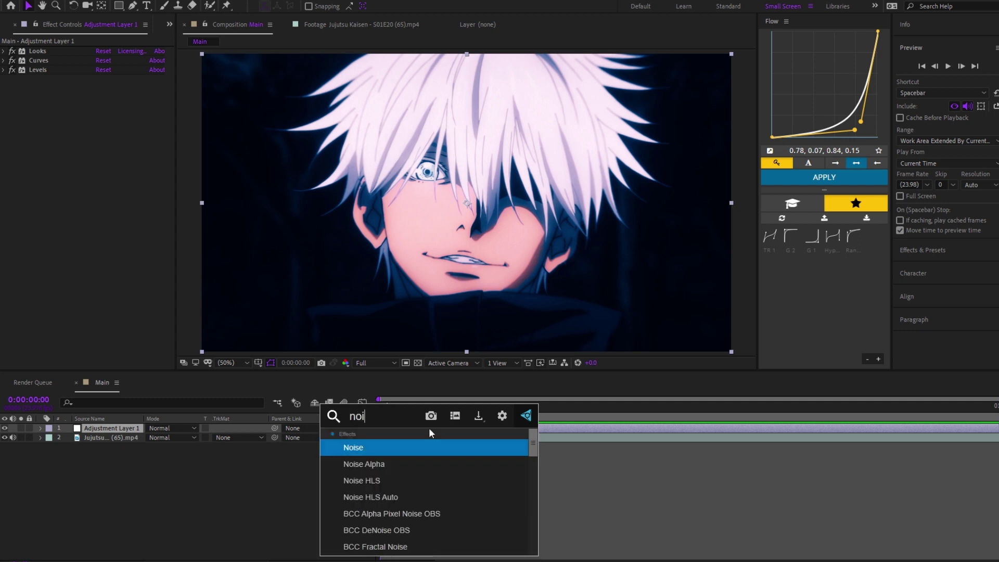
pyautogui.press('Return')
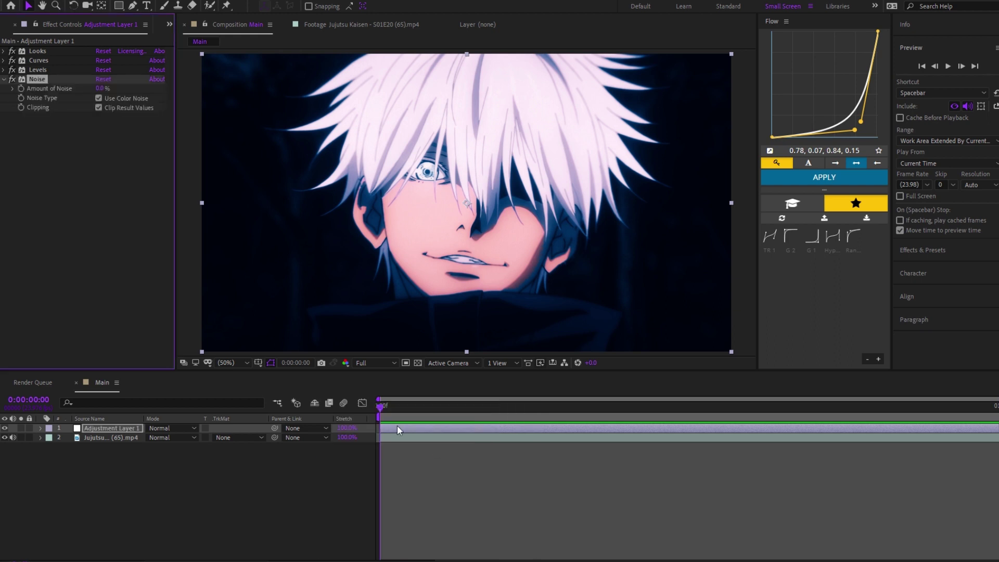
# Step: Turn off color noise, set the amount of noise to 11%, and inspect the grain up close
pyautogui.click(98, 99)
pyautogui.moveTo(102, 89); pyautogui.dragTo(104, 89)
pyautogui.scroll(3, 495, 305)
pyautogui.scroll(-2, 442, 272)
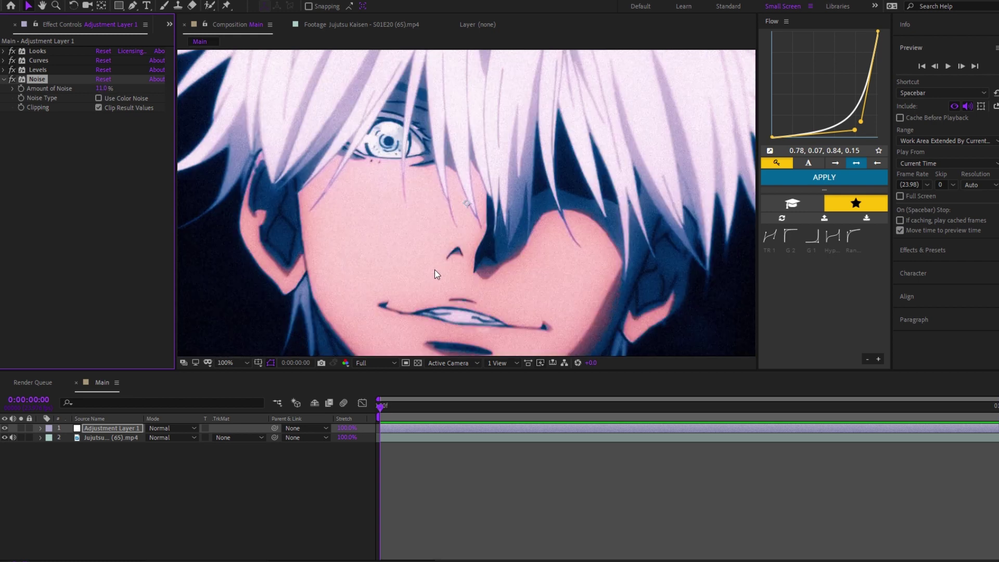
pyautogui.scroll(4, 380, 236)
pyautogui.click(229, 362)
pyautogui.click(231, 394)
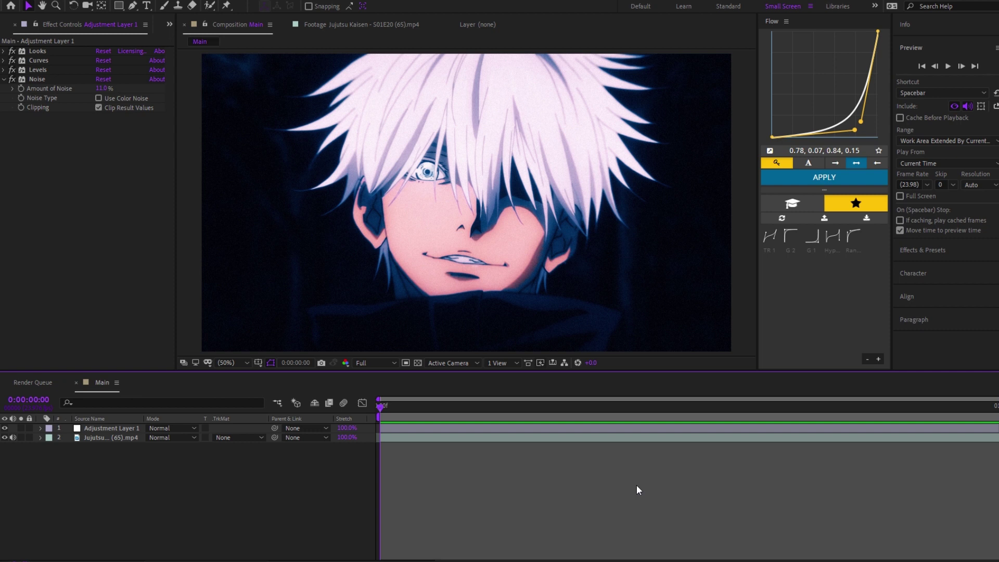
# Step: Delete the Noise effect from Adjustment Layer 1
pyautogui.click(4, 79)
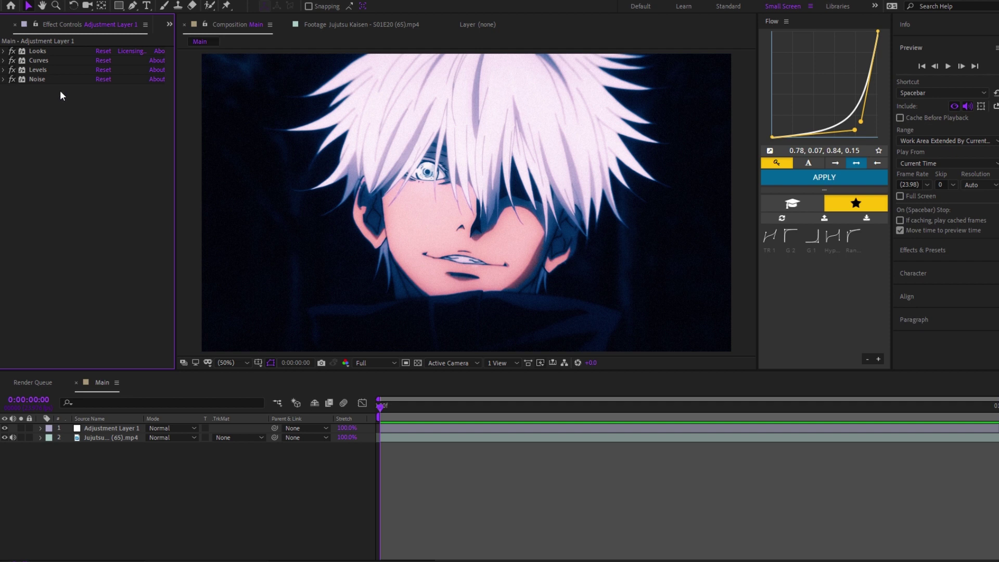
pyautogui.click(46, 80)
pyautogui.press('Delete')
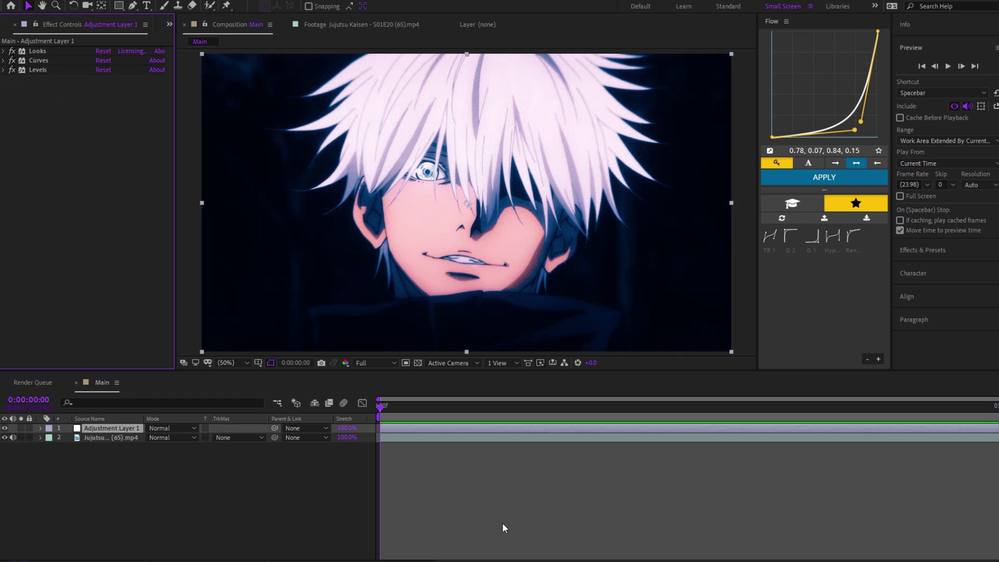
# Step: Add the S_Vignette effect to Adjustment Layer 1 and compare the image with the vignette disabled and enabled
pyautogui.click(432, 436)
pyautogui.click(430, 429)
pyautogui.hotkey('ctrl', 'space')
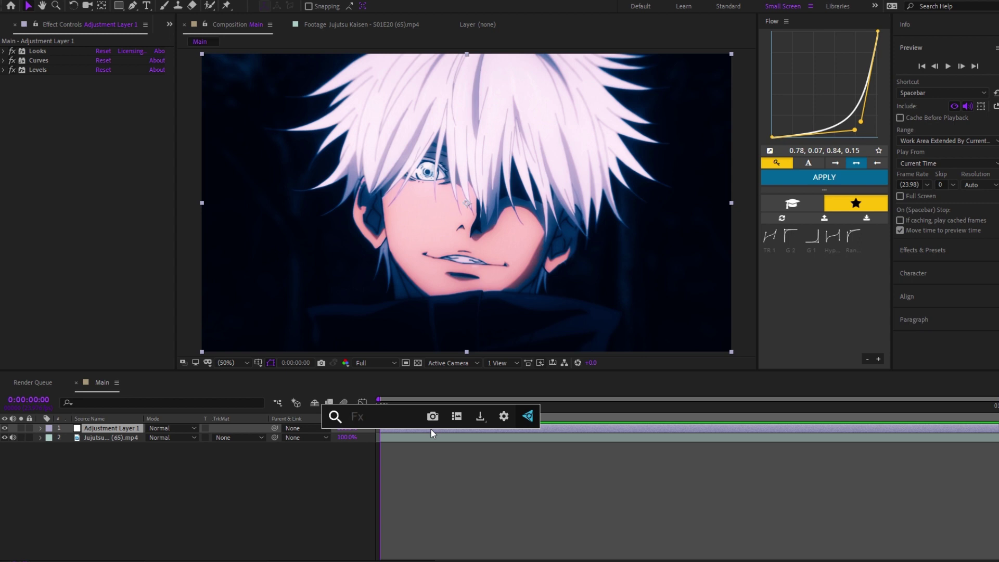
pyautogui.write('vig')
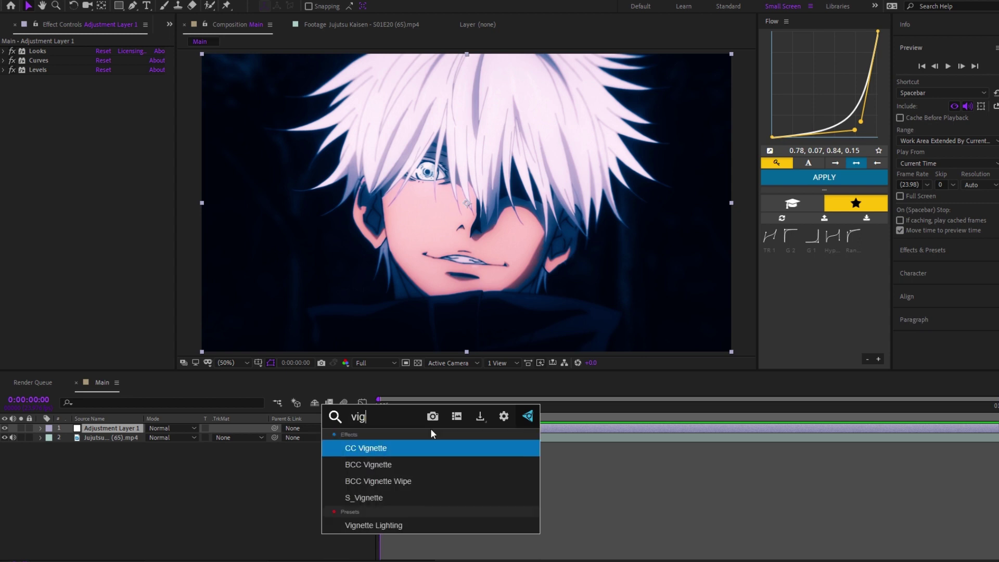
pyautogui.click(392, 497)
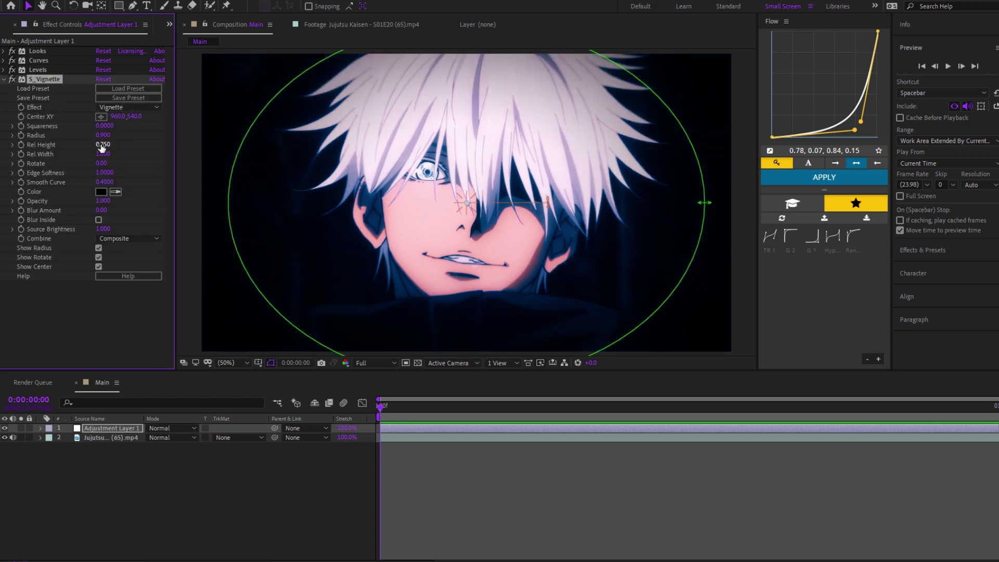
pyautogui.click(495, 507)
pyautogui.click(11, 77)
pyautogui.click(11, 77)
pyautogui.click(12, 77)
pyautogui.click(12, 76)
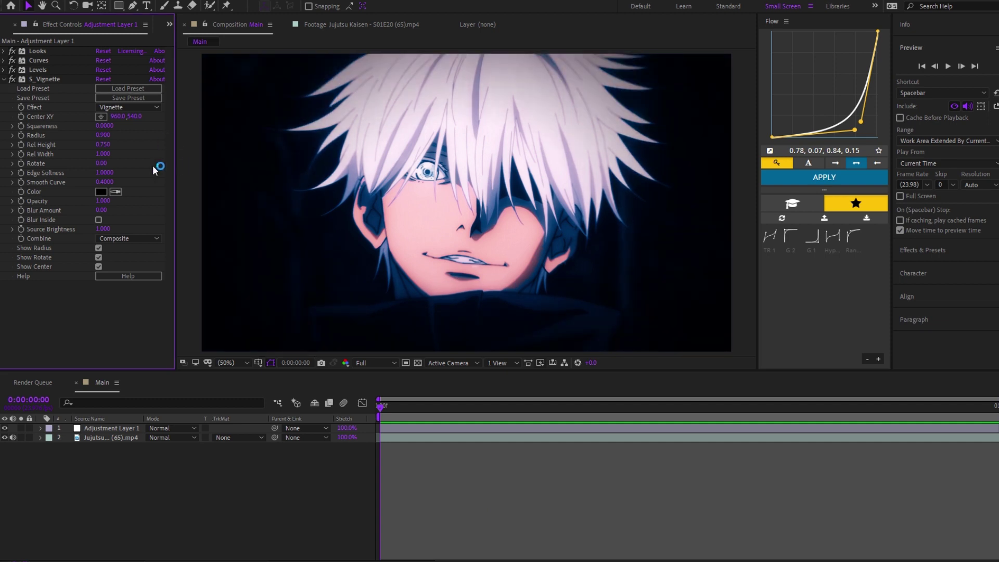
# Step: Set the S_Vignette radius to 1.1 on Adjustment Layer 1 and collapse the effect's settings
pyautogui.click(103, 135)
pyautogui.write('1.1')
pyautogui.press('Return')
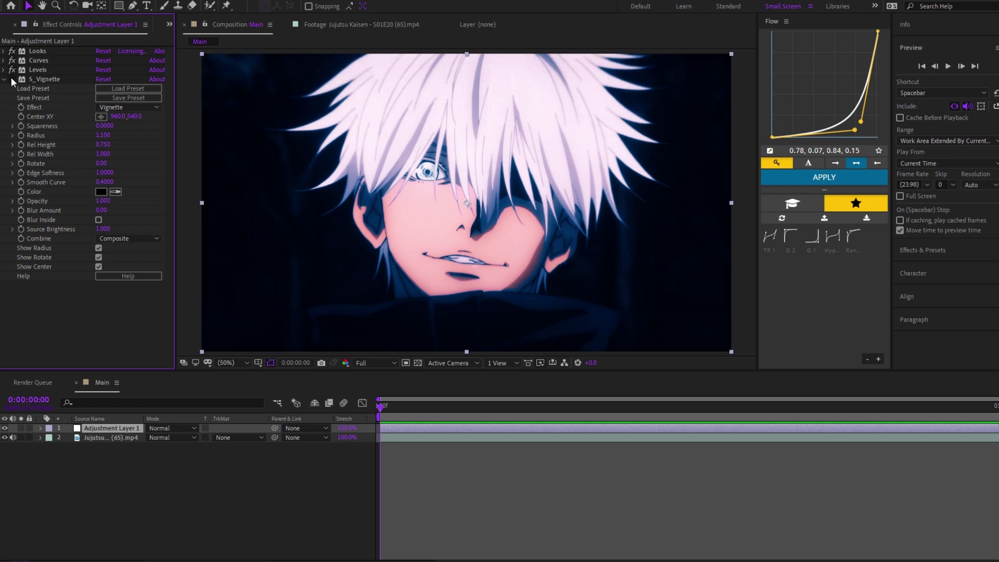
pyautogui.click(4, 79)
pyautogui.click(470, 458)
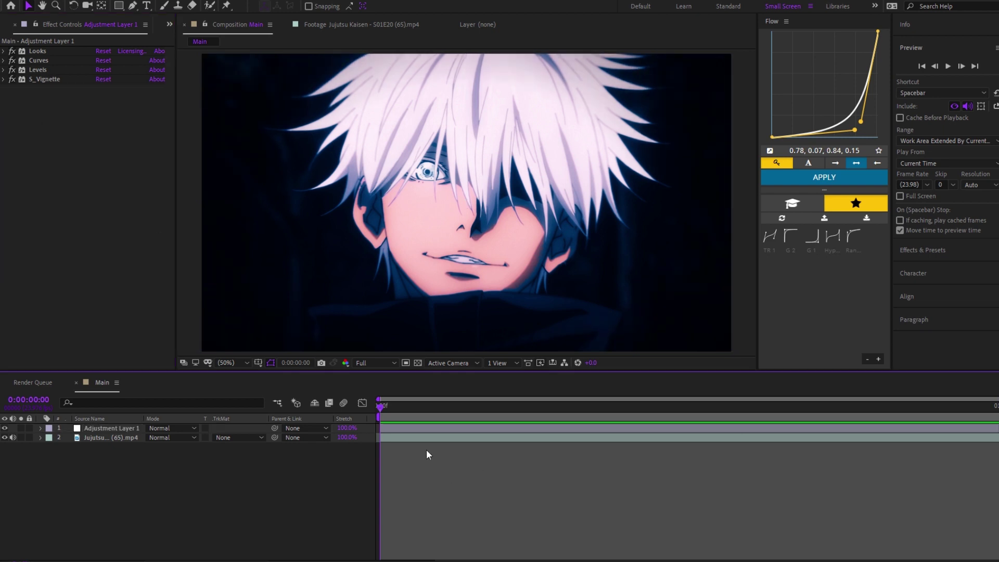
# Step: Compare the clip with and without Adjustment Layer 1 by toggling its visibility, leaving the layer hidden
pyautogui.click(5, 428)
pyautogui.click(4, 428)
pyautogui.click(6, 428)
pyautogui.click(6, 428)
pyautogui.click(6, 427)
pyautogui.click(7, 427)
pyautogui.click(8, 428)
pyautogui.click(8, 428)
pyautogui.click(4, 428)
# Step: Pre-compose the S01E20 (65) clip layer, moving all attributes into the new composition
pyautogui.click(495, 443)
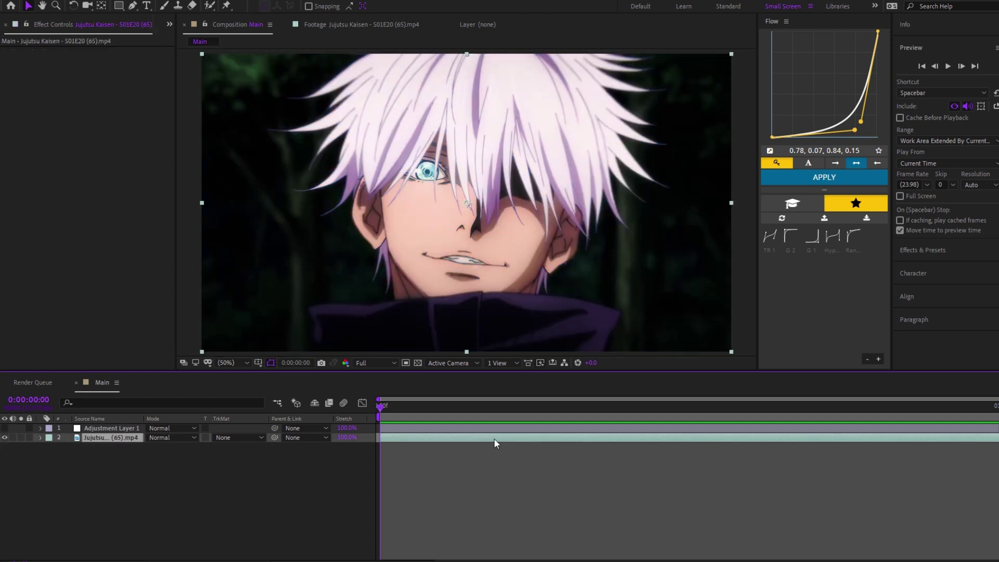
pyautogui.hotkey('ctrl', 'shift', 'c')
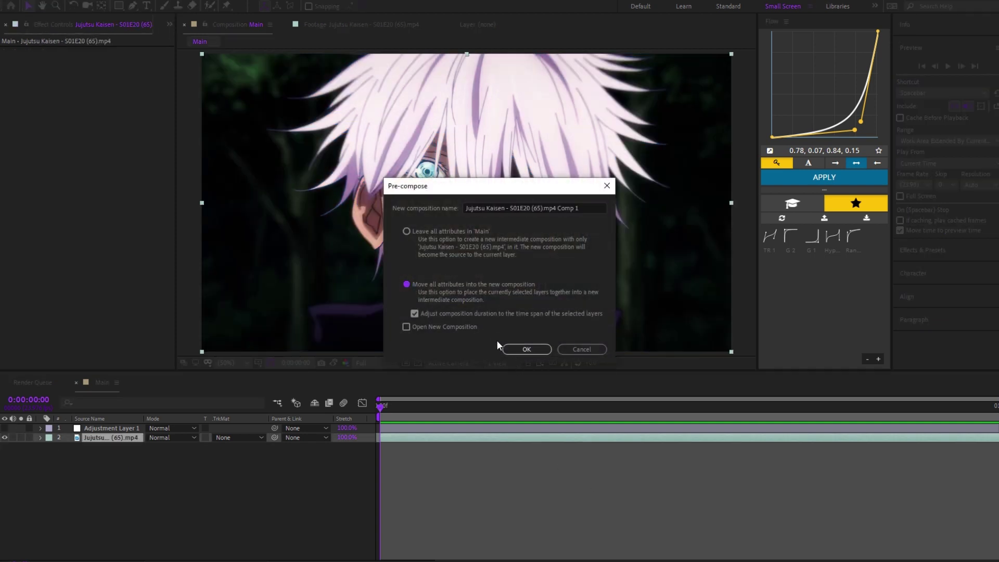
pyautogui.click(520, 347)
# Step: Duplicate the pre-composed clip, apply S_EdgeDetect to the upper copy and adjust the edge settings
pyautogui.hotkey('ctrl', 'd')
pyautogui.hotkey('ctrl', 'space')
pyautogui.write('ed')
pyautogui.press('Return')
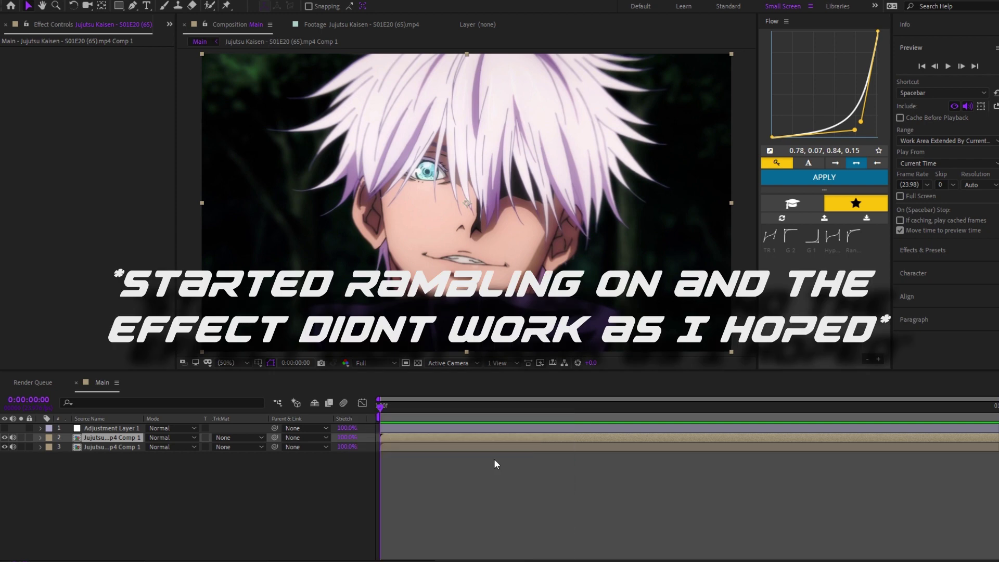
pyautogui.moveTo(101, 129); pyautogui.dragTo(83, 129)
pyautogui.click(4, 51)
# Step: Add the Tritone effect to the duplicated layer and give it a bright blue midtone color
pyautogui.hotkey('ctrl', 'space')
pyautogui.write('trito')
pyautogui.press('Return')
pyautogui.click(101, 79)
pyautogui.click(550, 472)
pyautogui.moveTo(513, 432); pyautogui.dragTo(536, 408)
pyautogui.click(636, 410)
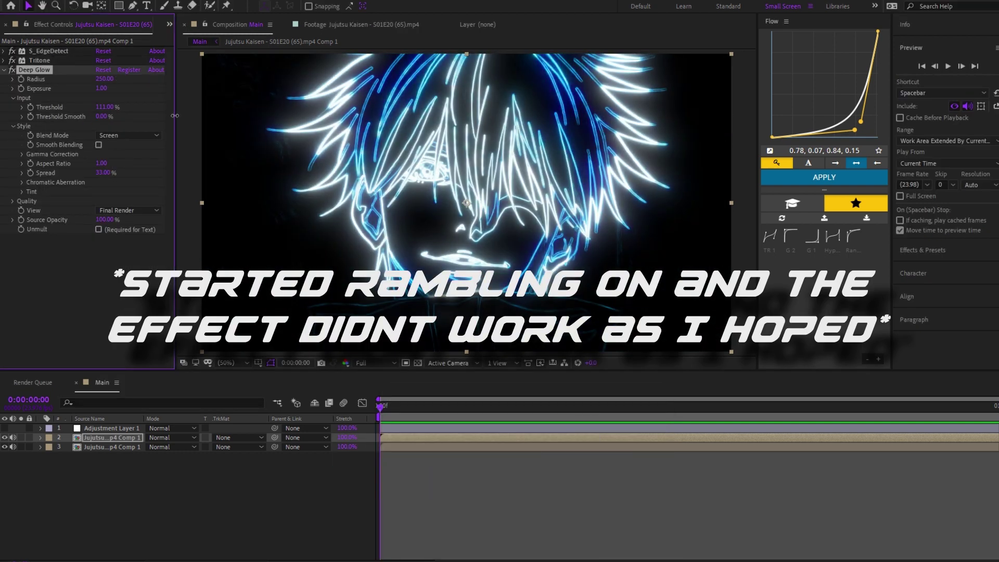
# Step: Adjust the Deep Glow threshold to about 111% on the duplicated layer and delete its Tritone effect
pyautogui.moveTo(166, 118); pyautogui.dragTo(169, 118)
pyautogui.click(4, 70)
pyautogui.click(39, 60)
pyautogui.press('Delete')
# Step: Add the 4-Color Gradient effect to the duplicated layer with its blending mode set to Color
pyautogui.hotkey('ctrl', 'space')
pyautogui.write('4-')
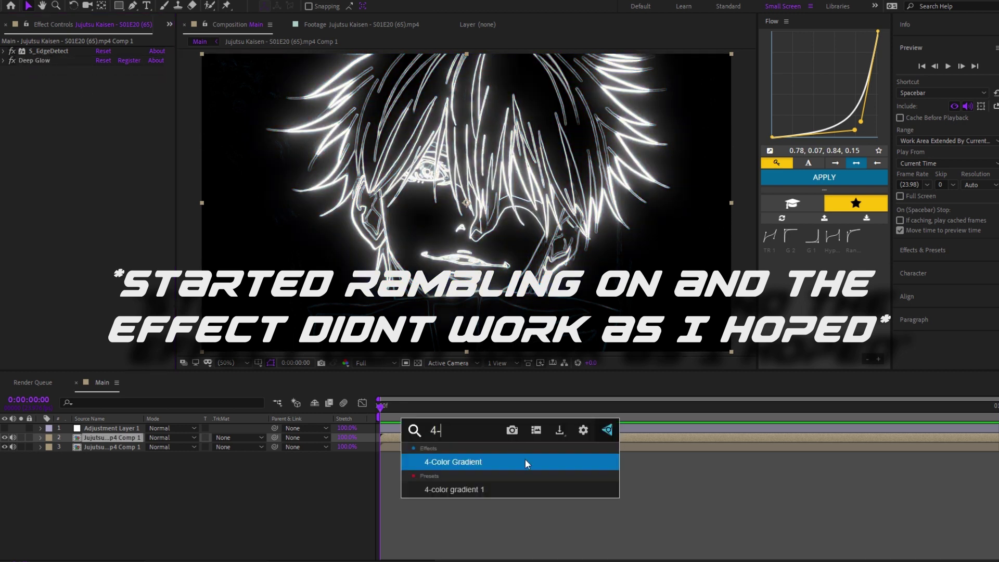
pyautogui.click(527, 462)
pyautogui.click(127, 192)
pyautogui.click(120, 417)
# Step: Set the gradient's Color 1 to magenta and Color 2 to cyan 00FFFC
pyautogui.click(101, 98)
pyautogui.click(549, 431)
pyautogui.click(636, 410)
pyautogui.click(101, 117)
pyautogui.click(549, 475)
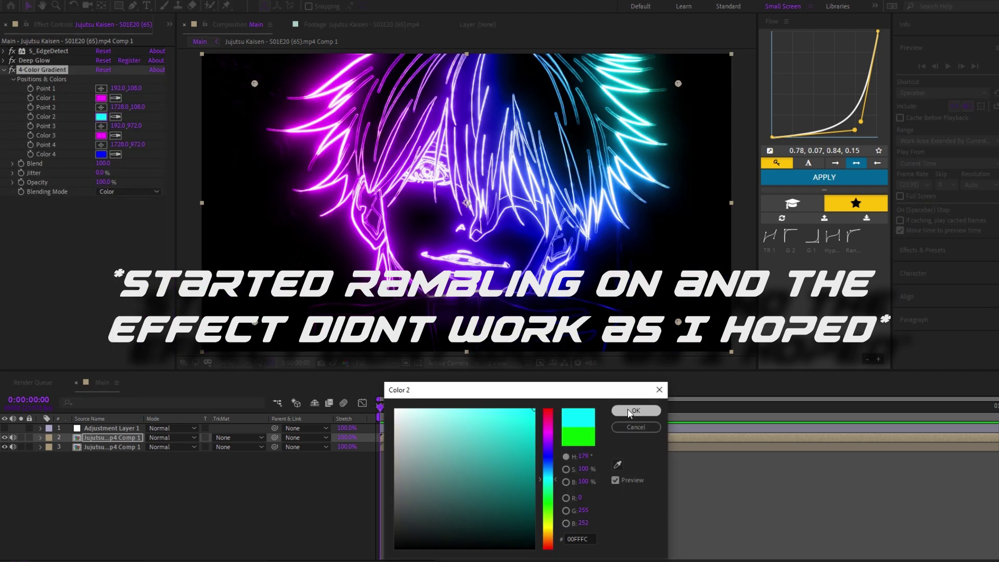
pyautogui.click(635, 411)
# Step: Lower the 4-Color Gradient's opacity on the duplicated layer and collapse the effect
pyautogui.moveTo(103, 185); pyautogui.dragTo(97, 184)
pyautogui.click(105, 234)
pyautogui.click(4, 70)
# Step: Mute the audio of both pre-composed clip layers
pyautogui.click(94, 468)
pyautogui.moveTo(12, 437); pyautogui.dragTo(13, 447)
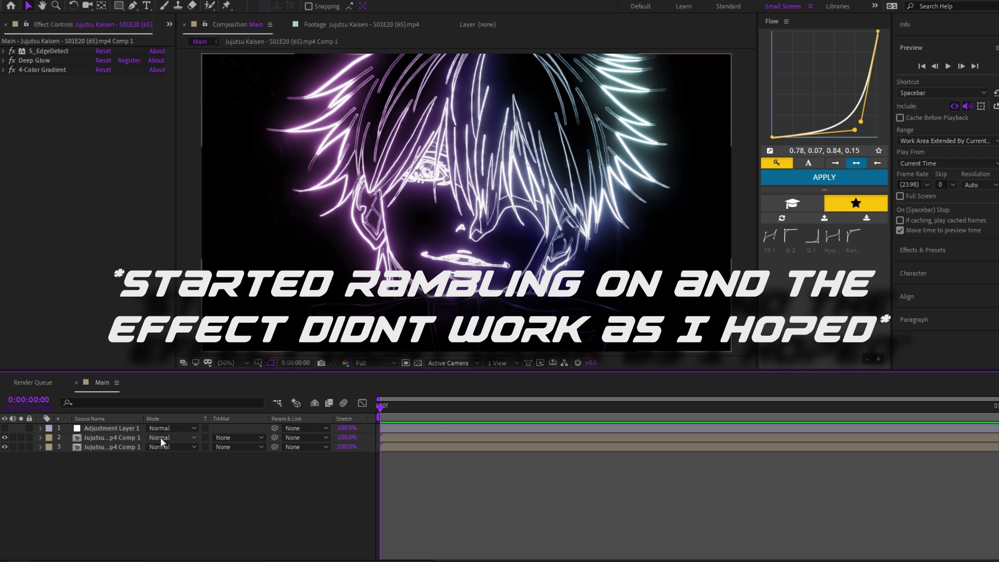
# Step: Try several blending modes on the duplicated edge layer and return it to Normal
pyautogui.click(163, 438)
pyautogui.click(198, 204)
pyautogui.click(171, 438)
pyautogui.click(203, 292)
pyautogui.click(172, 438)
pyautogui.click(204, 139)
pyautogui.click(171, 437)
pyautogui.click(202, 86)
pyautogui.click(512, 491)
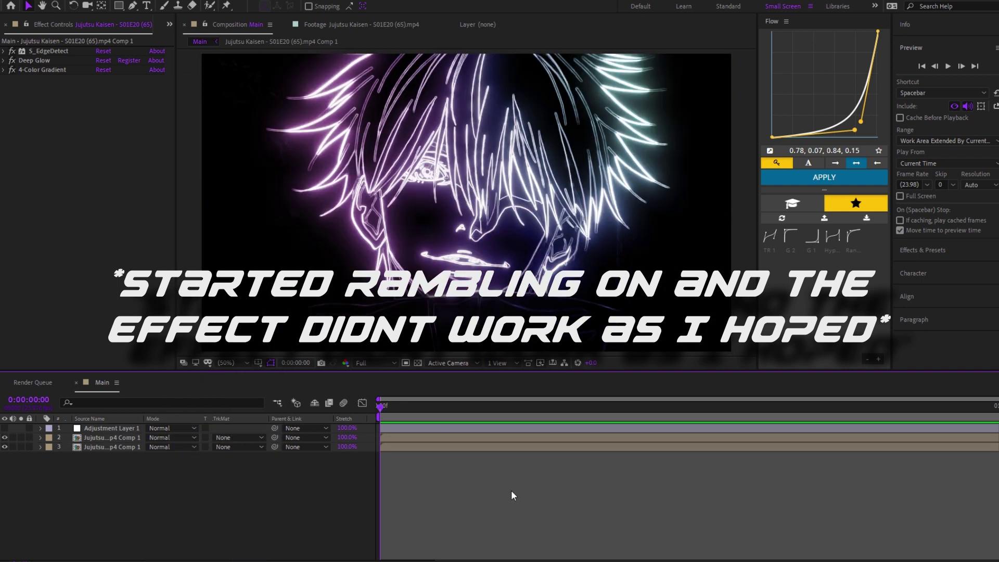
# Step: Try the Add and Color Dodge blending modes on the duplicated layer, then restore Normal
pyautogui.click(171, 437)
pyautogui.click(203, 204)
pyautogui.click(321, 467)
pyautogui.click(172, 438)
pyautogui.click(214, 241)
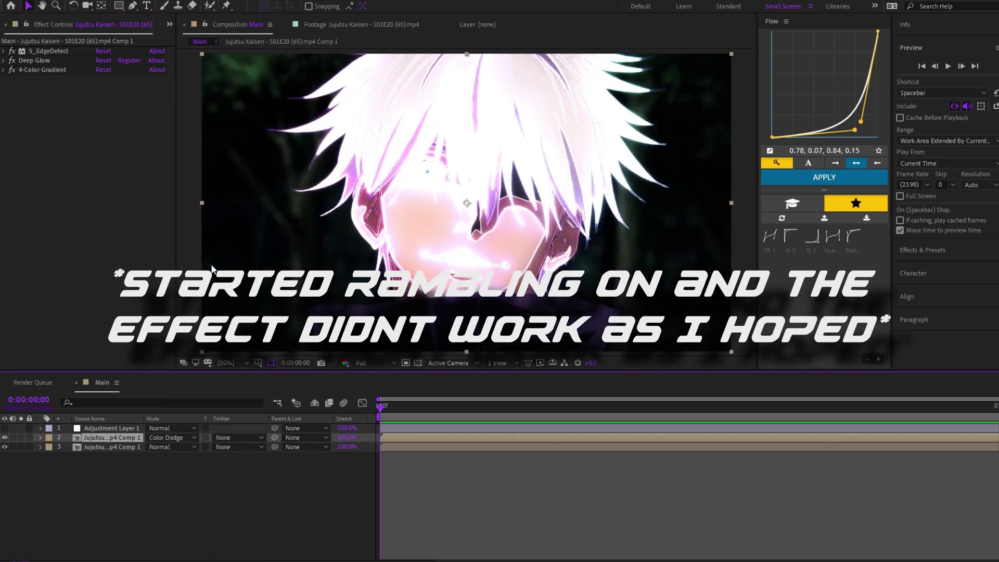
pyautogui.click(172, 437)
pyautogui.click(203, 86)
# Step: Raise the Deep Glow threshold on the duplicated layer
pyautogui.click(4, 60)
pyautogui.moveTo(103, 98); pyautogui.dragTo(124, 96)
pyautogui.click(4, 61)
# Step: Add the Linear Color Key effect to the duplicated layer with black as the key color
pyautogui.hotkey('ctrl', 'space')
pyautogui.write('linear')
pyautogui.press('Return')
pyautogui.click(101, 166)
pyautogui.click(636, 410)
# Step: Try another blending mode on the keyed duplicate and set the layer to Add
pyautogui.click(172, 437)
pyautogui.click(202, 229)
pyautogui.click(11, 79)
pyautogui.click(172, 437)
pyautogui.click(203, 203)
# Step: Scale the duplicated layer up to about 1180% and move it to about 1835, 540
pyautogui.press('s')
pyautogui.moveTo(162, 447)
pyautogui.mouseDown()
pyautogui.moveTo(876, 551)
pyautogui.moveTo(833, 552)
pyautogui.moveTo(469, 447)
pyautogui.moveTo(609, 447)
pyautogui.mouseUp()
pyautogui.press('p')
# Step: Add the Fast Box Blur effect to the duplicated layer with a blur radius of about 3
pyautogui.hotkey('ctrl', 'space')
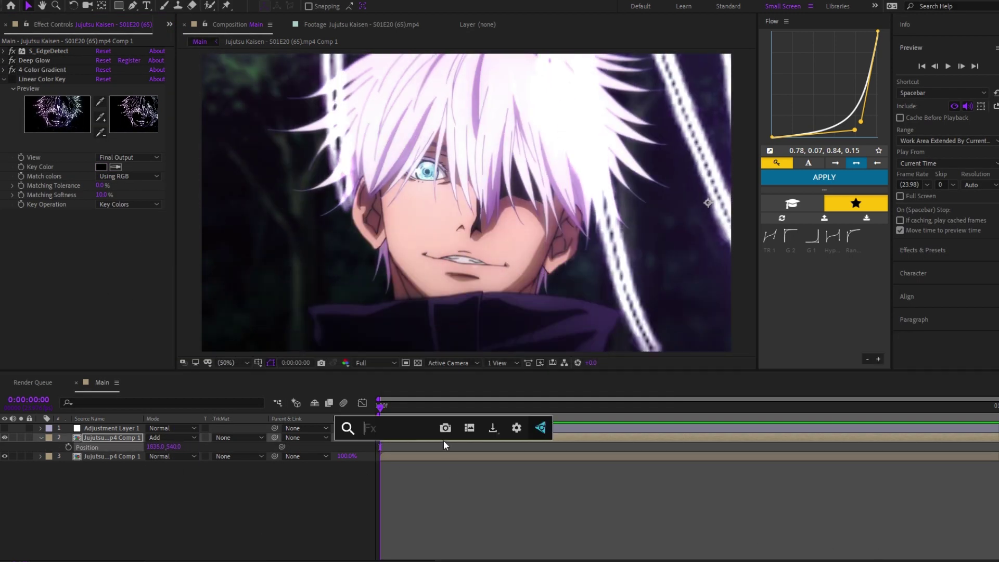
pyautogui.write('box')
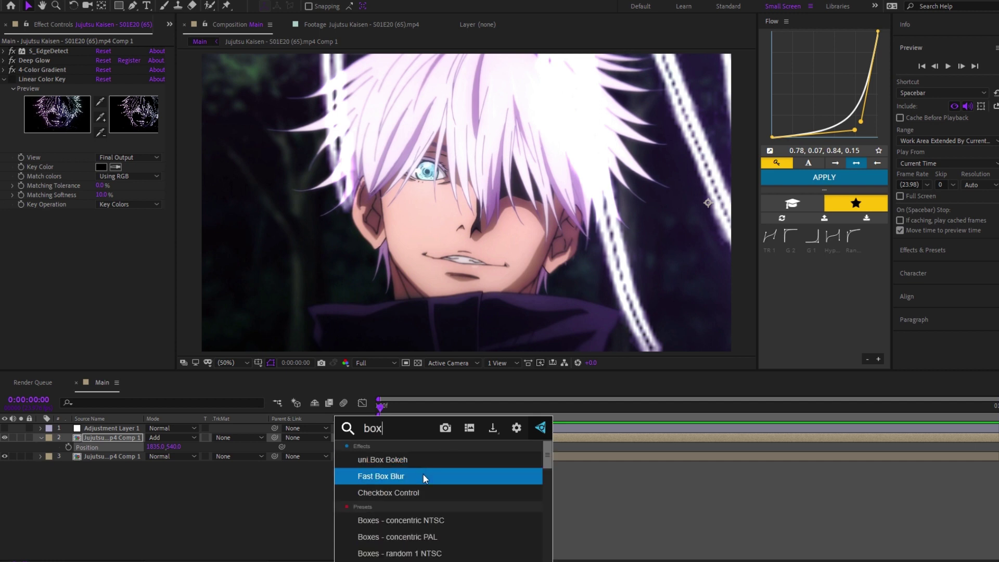
pyautogui.click(423, 474)
pyautogui.moveTo(99, 223); pyautogui.dragTo(107, 224)
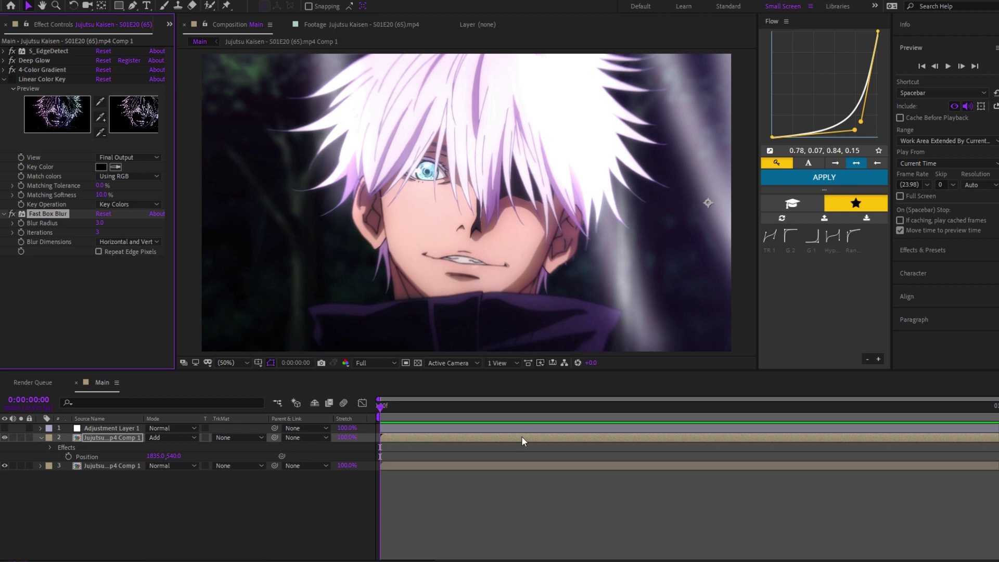
pyautogui.click(560, 510)
# Step: Reduce the duplicated layer's scale and move it to about X 1484, lower in the frame
pyautogui.click(112, 438)
pyautogui.press('s')
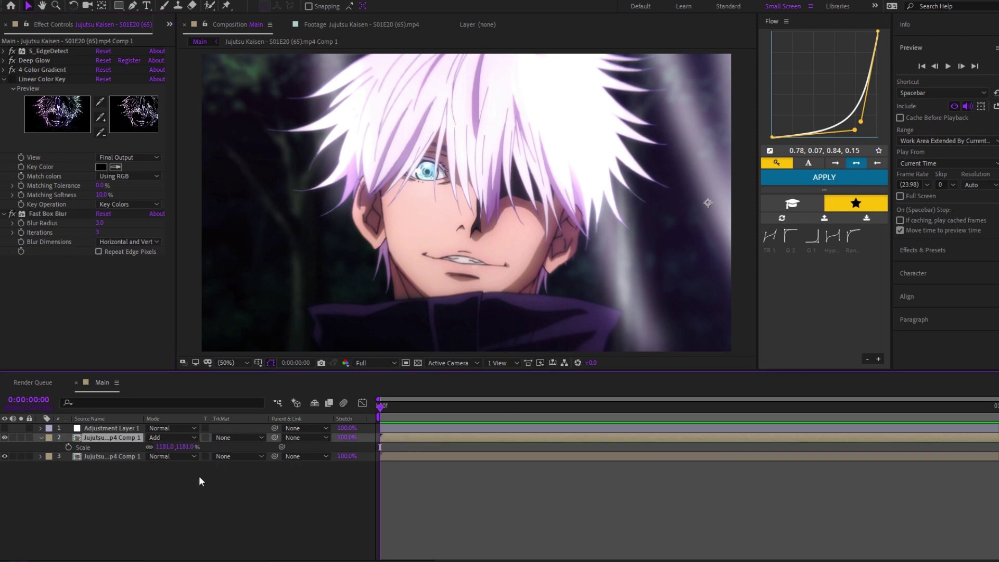
pyautogui.moveTo(180, 447); pyautogui.dragTo(66, 460)
pyautogui.press('p')
pyautogui.moveTo(156, 447); pyautogui.dragTo(21, 458)
pyautogui.moveTo(156, 446); pyautogui.dragTo(263, 456)
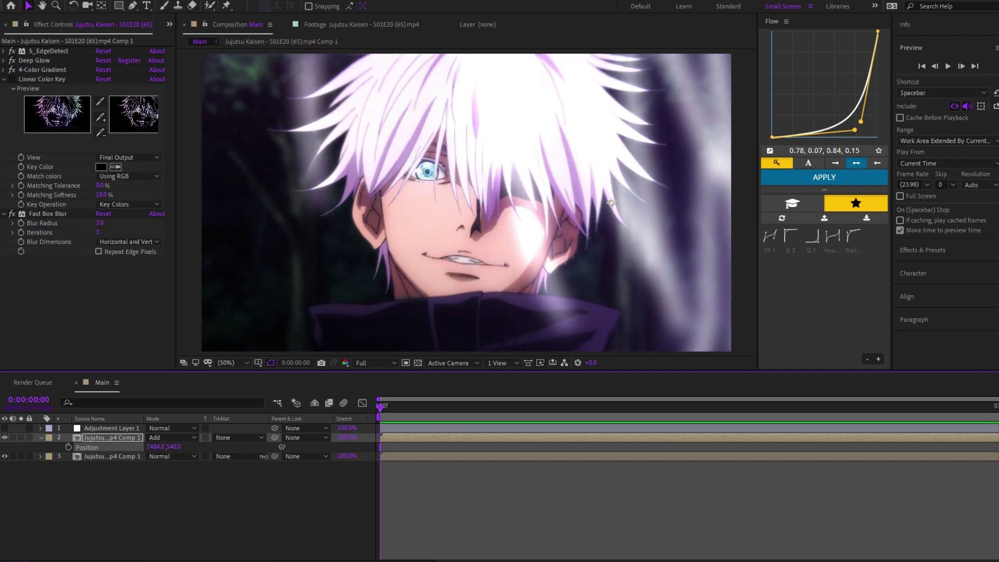
pyautogui.moveTo(173, 446); pyautogui.dragTo(231, 476)
pyautogui.click(513, 508)
pyautogui.click(41, 438)
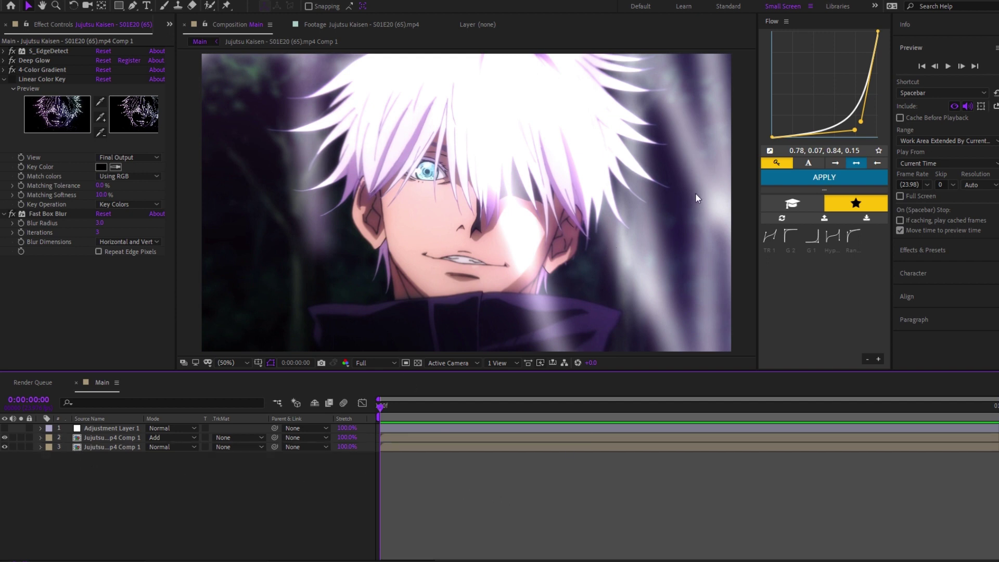
# Step: Turn Adjustment Layer 1 back on and compare the image with its effects toggled off and on
pyautogui.click(5, 429)
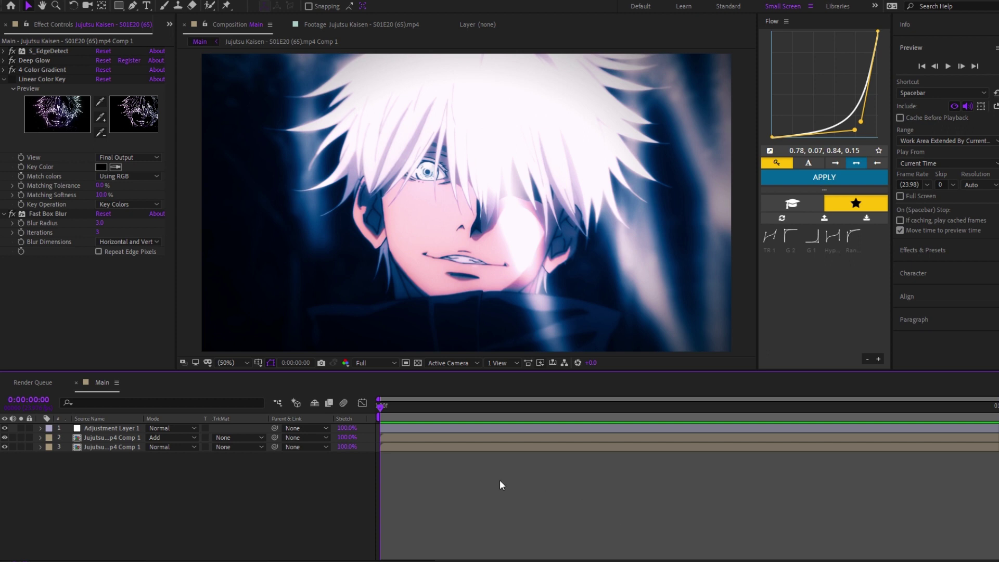
pyautogui.click(420, 430)
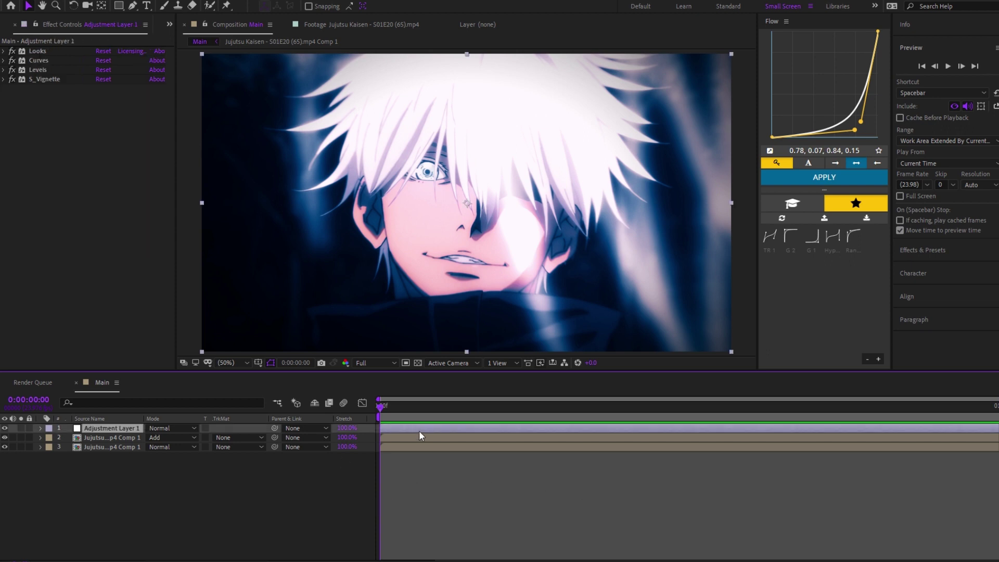
pyautogui.click(513, 488)
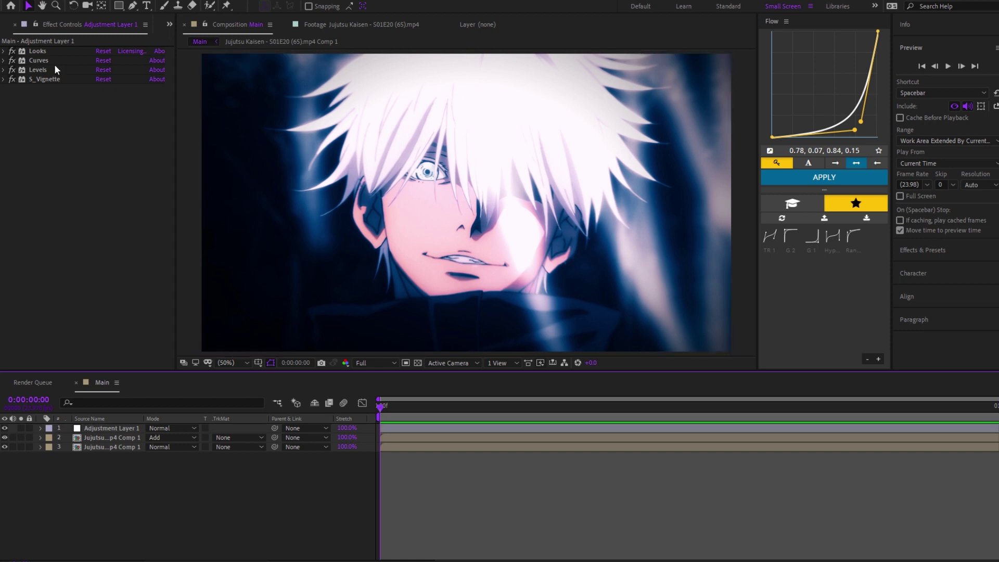
pyautogui.moveTo(11, 61); pyautogui.dragTo(13, 81)
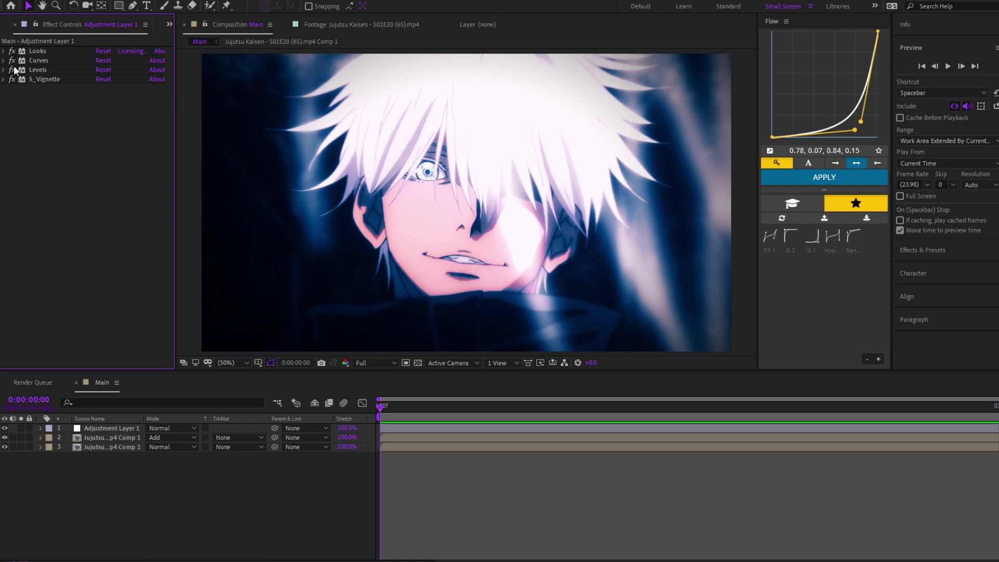
pyautogui.click(604, 501)
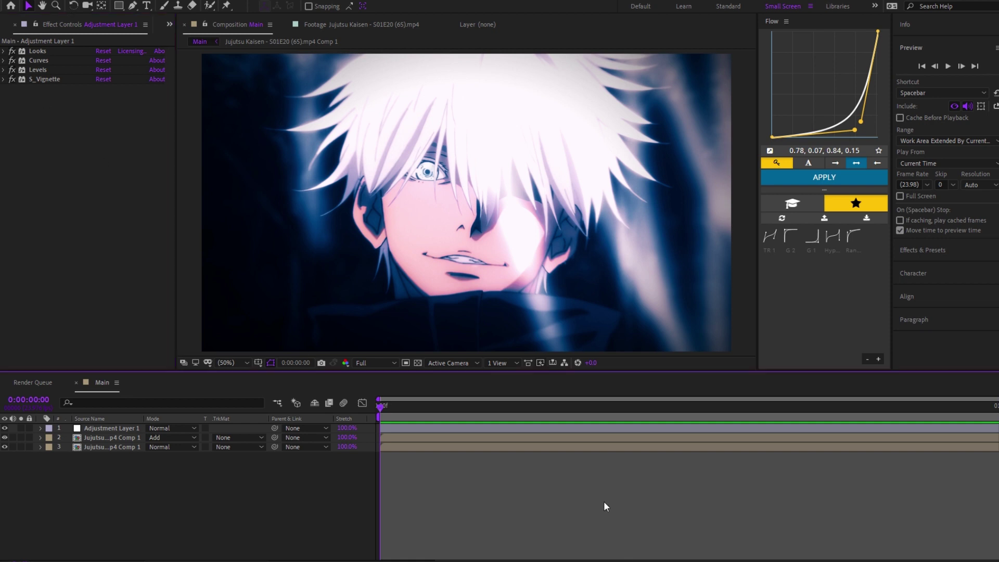
# Step: Delete the duplicated edge-glow layer from the Main composition
pyautogui.click(426, 448)
pyautogui.click(426, 440)
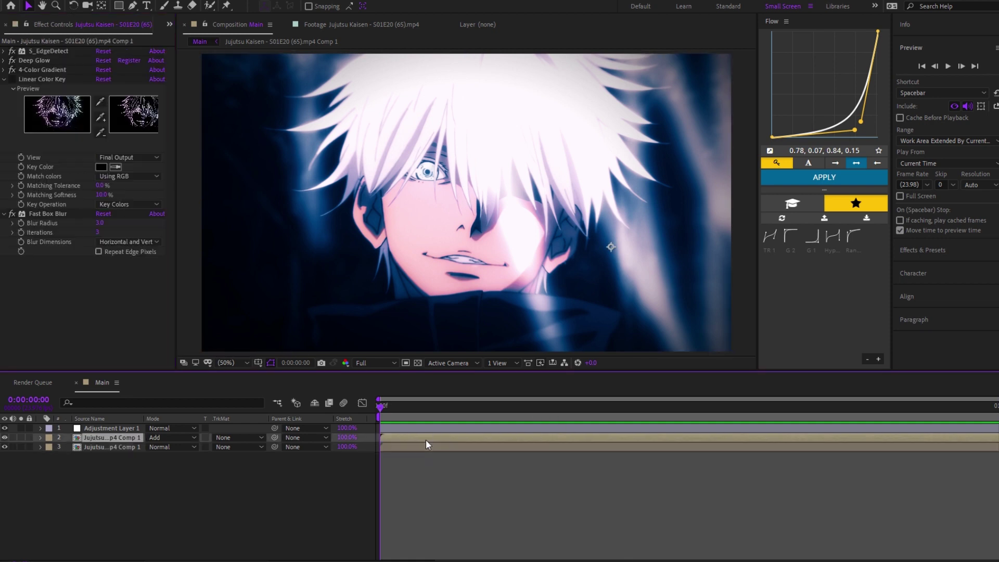
pyautogui.press('Delete')
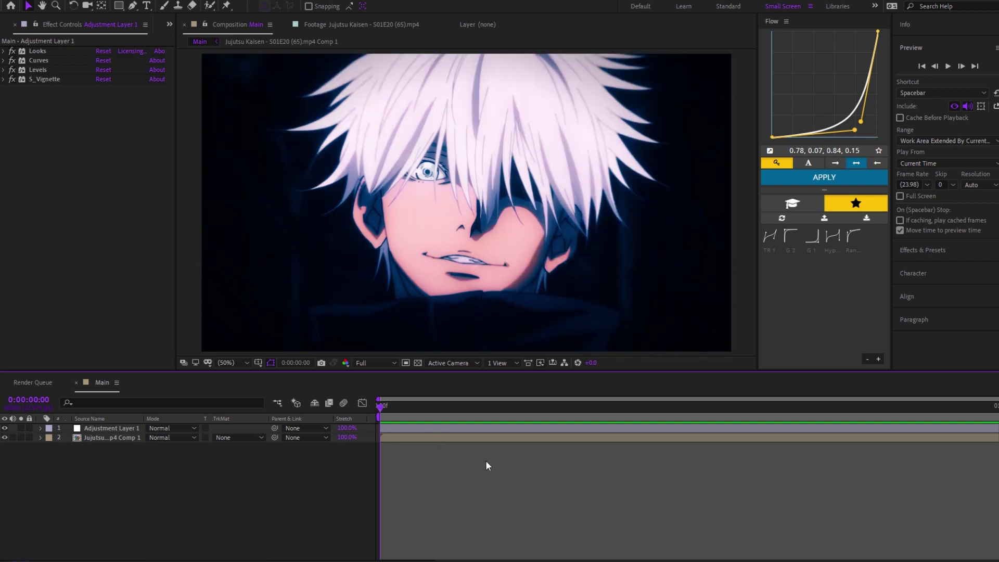
# Step: Import the clip Jujutsu Kaisen - S01E24 (63) into the project
pyautogui.click(167, 26)
pyautogui.click(185, 40)
pyautogui.click(105, 226)
pyautogui.click(439, 494)
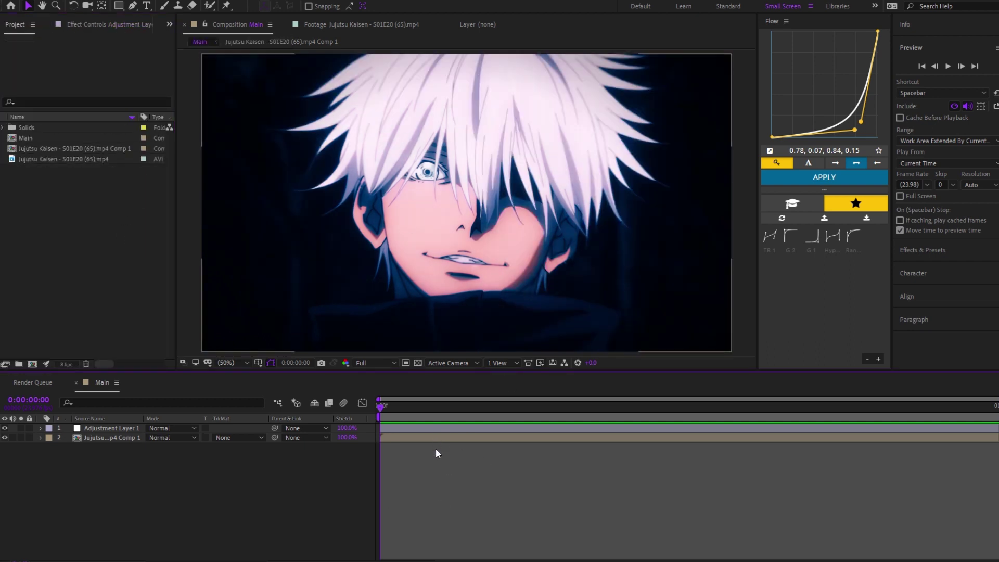
pyautogui.rightClick(53, 194)
pyautogui.moveTo(183, 249)
pyautogui.click(234, 246)
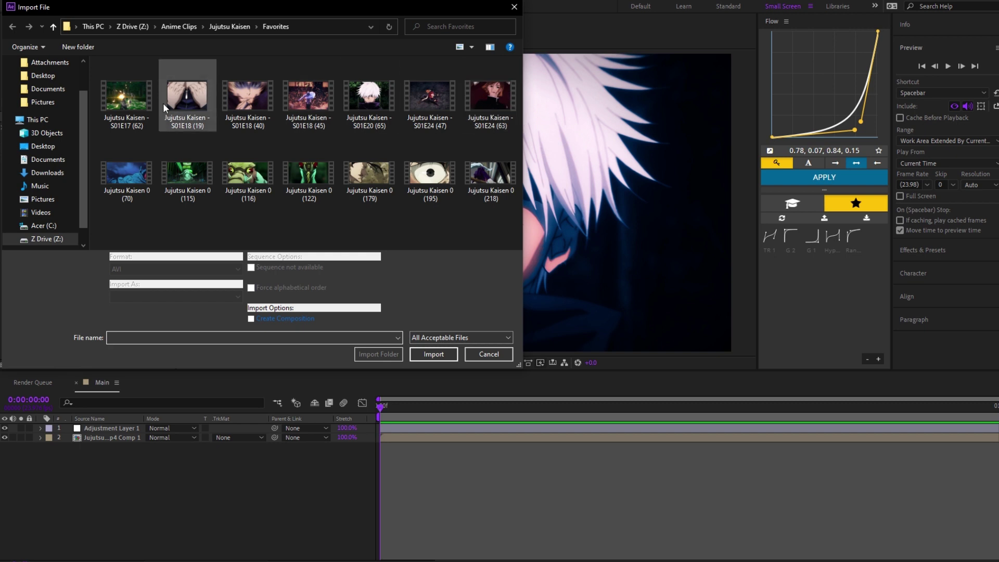
pyautogui.doubleClick(512, 99)
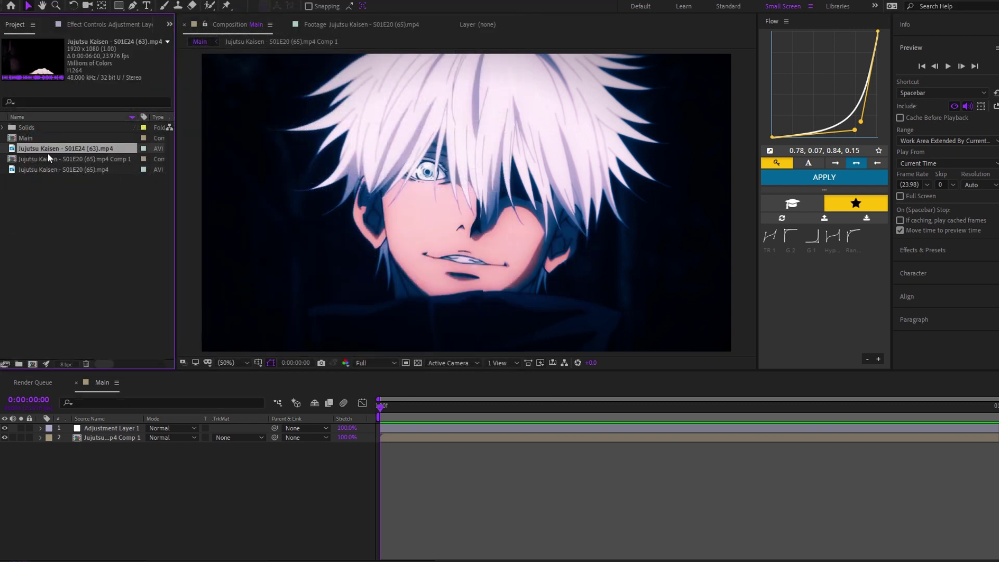
# Step: Set the S01E24 (63) footage's in point to 0:00:03:22 and place the clip beneath Adjustment Layer 1 in Main
pyautogui.doubleClick(48, 150)
pyautogui.moveTo(360, 342); pyautogui.dragTo(556, 350)
pyautogui.click(398, 350)
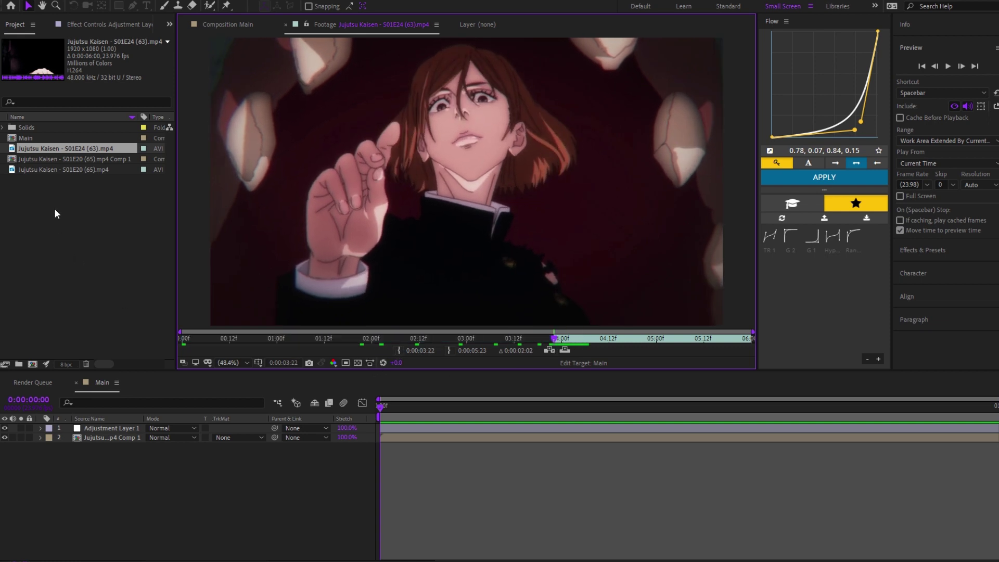
pyautogui.moveTo(56, 152); pyautogui.dragTo(111, 434)
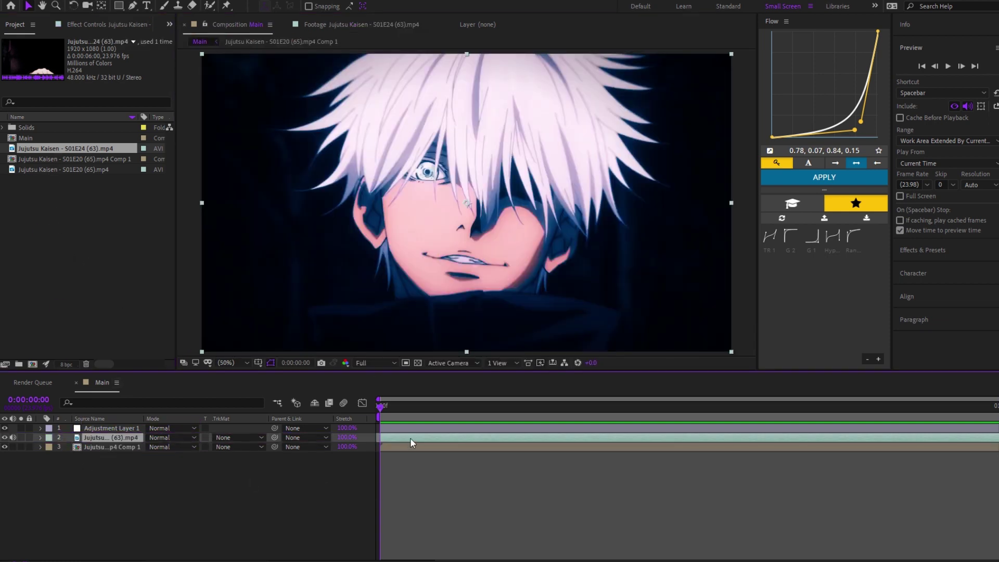
pyautogui.click(364, 469)
# Step: Compare the new clip with and without Adjustment Layer 1, and toggle the clip against the one below
pyautogui.click(5, 428)
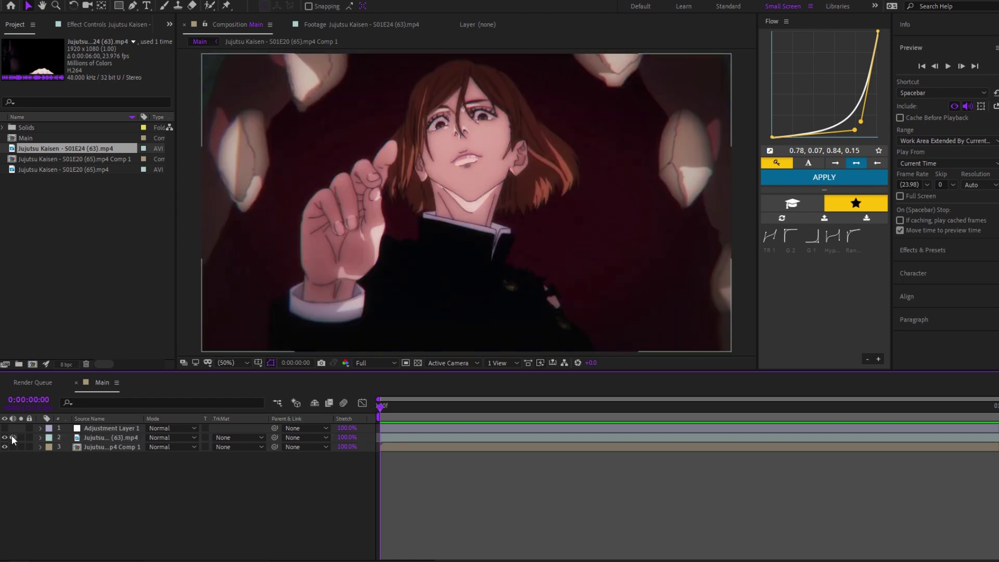
pyautogui.click(4, 427)
pyautogui.click(4, 428)
pyautogui.click(4, 428)
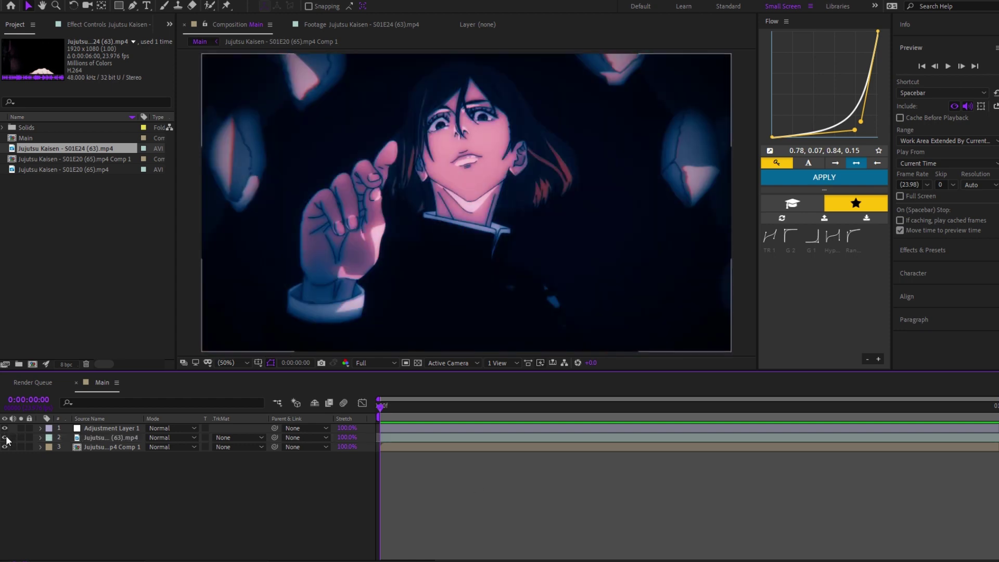
pyautogui.click(4, 438)
pyautogui.click(4, 438)
pyautogui.click(4, 437)
# Step: Pre-compose the S01E24 (63) clip layer in the Main composition
pyautogui.click(401, 428)
pyautogui.click(404, 438)
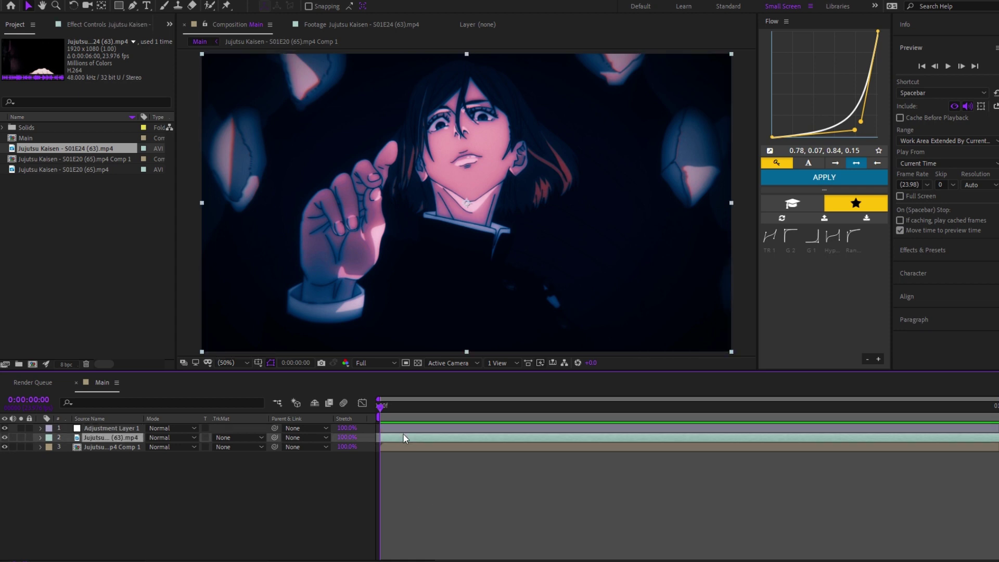
pyautogui.hotkey('ctrl', 'shift', 'c')
pyautogui.press('Return')
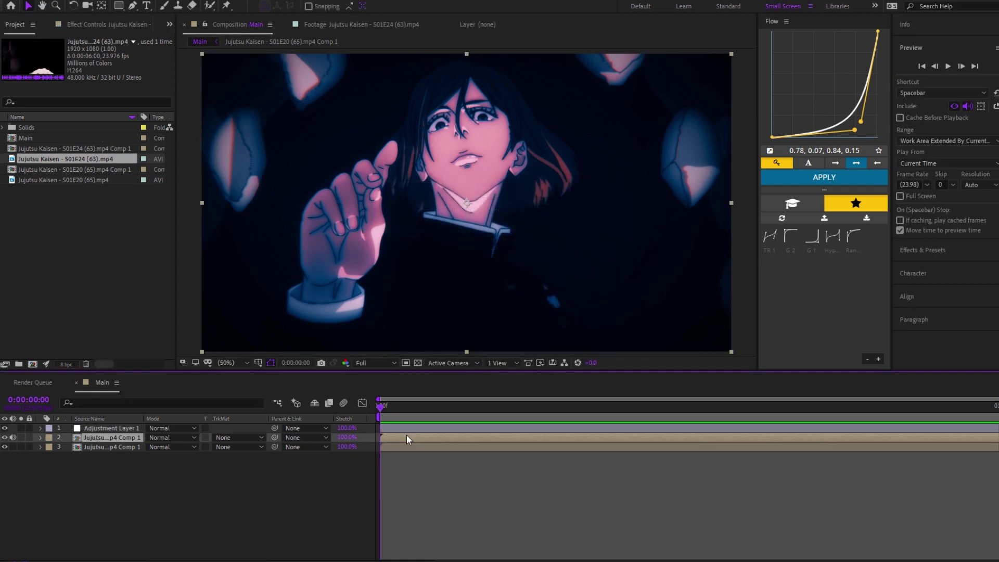
pyautogui.click(260, 470)
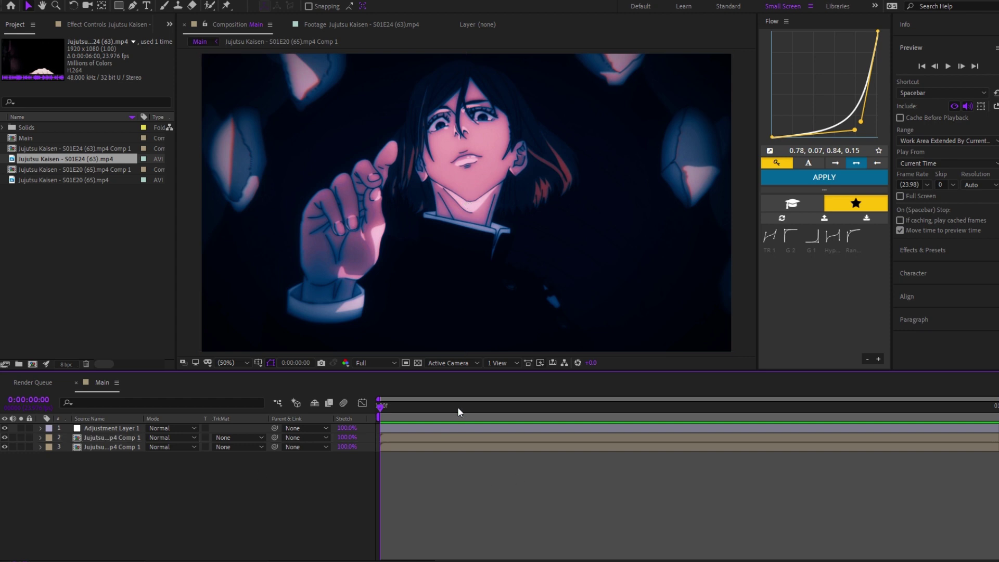
# Step: Compare the frame with and without each effect on Adjustment Layer 1: Curves, Levels, S_Vignette and Looks
pyautogui.click(437, 429)
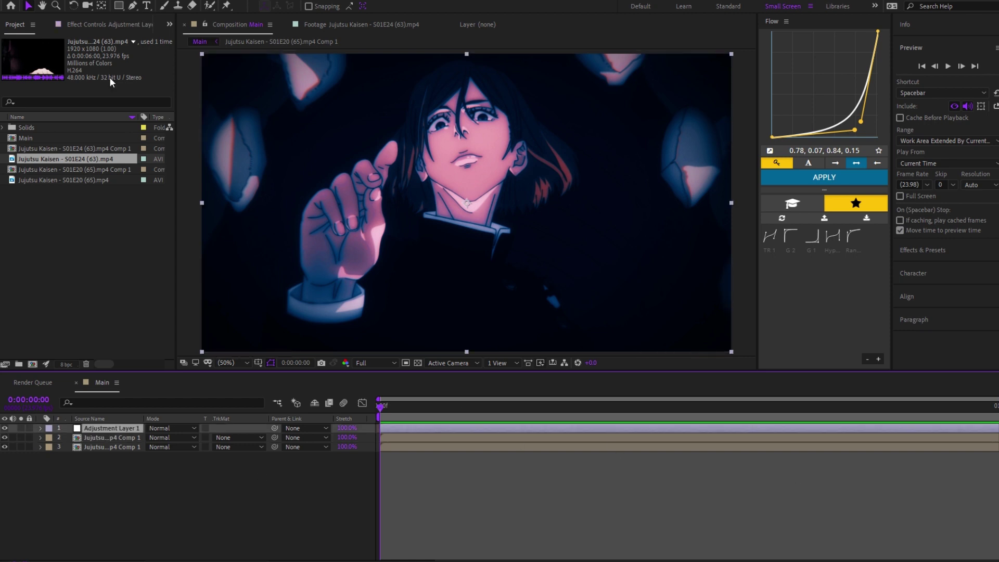
pyautogui.click(96, 24)
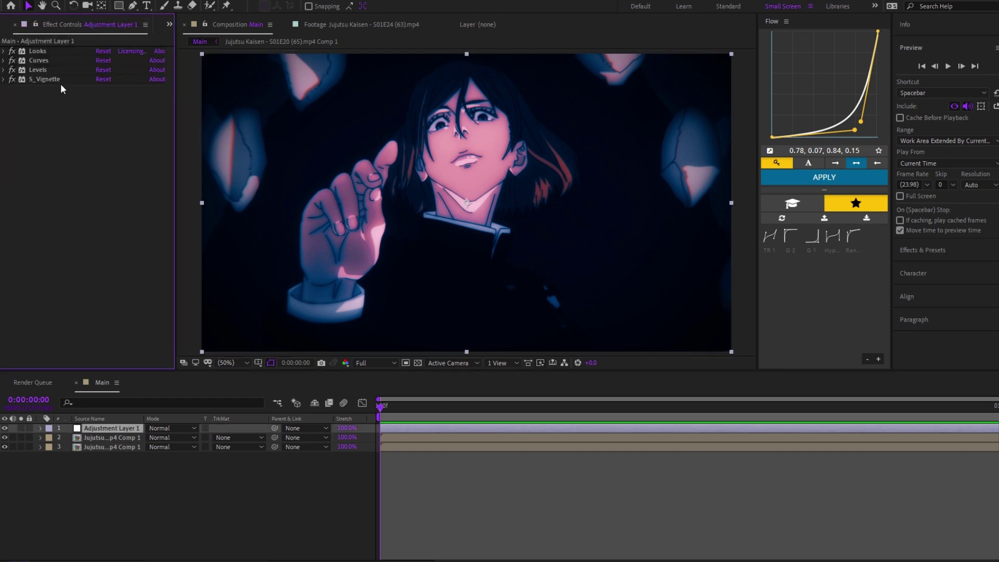
pyautogui.click(11, 61)
pyautogui.click(11, 61)
pyautogui.click(11, 70)
pyautogui.click(11, 70)
pyautogui.click(12, 78)
pyautogui.click(12, 78)
pyautogui.click(12, 51)
pyautogui.click(11, 51)
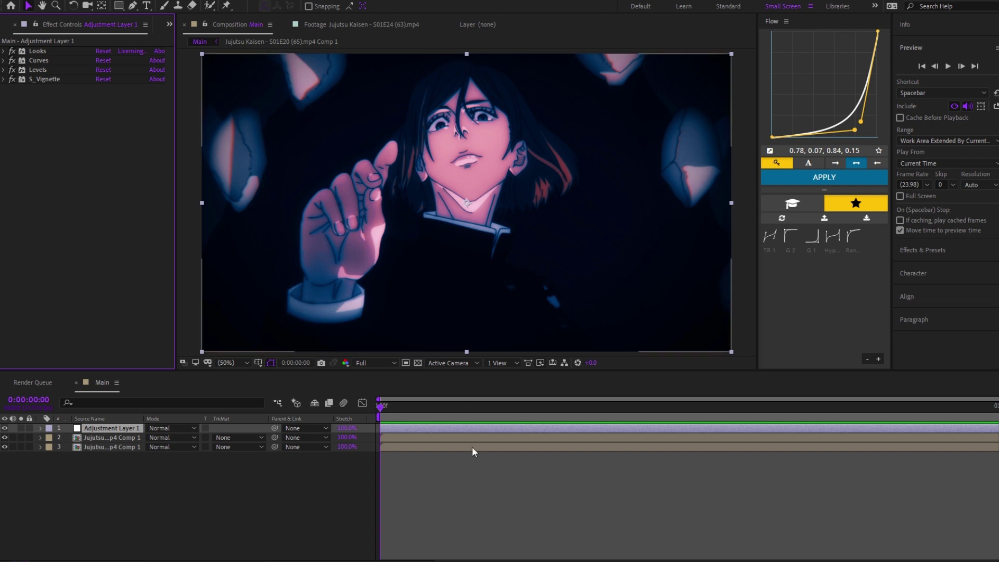
# Step: Apply Curves to the S01E24 (63) pre-comp layer and raise the RGB curve in the shadows and highlights
pyautogui.click(438, 439)
pyautogui.hotkey('ctrl', 'space')
pyautogui.write('cur')
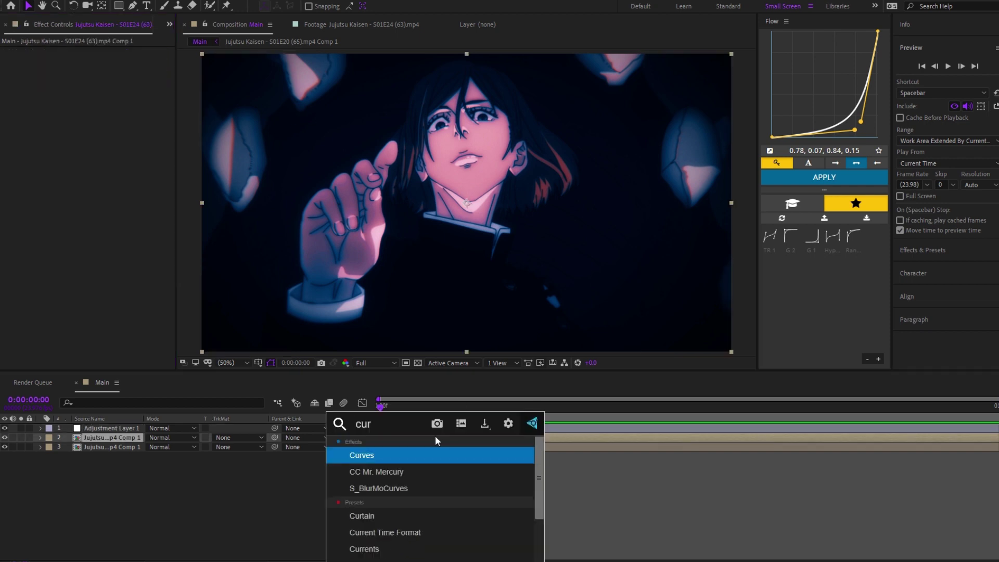
pyautogui.press('Return')
pyautogui.moveTo(90, 168); pyautogui.dragTo(122, 121)
pyautogui.moveTo(64, 197); pyautogui.dragTo(98, 167)
# Step: Lower the pre-comp's red channel curve slightly, and fine-tune its green and blue channel curves
pyautogui.click(116, 58)
pyautogui.click(109, 84)
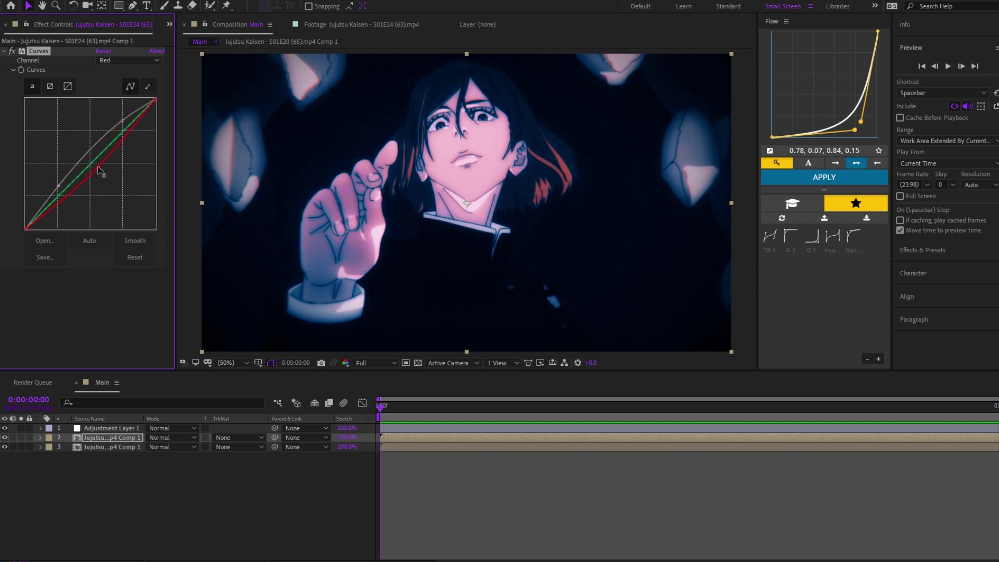
pyautogui.click(112, 61)
pyautogui.click(122, 97)
pyautogui.moveTo(98, 160)
pyautogui.mouseDown()
pyautogui.moveTo(92, 154)
pyautogui.moveTo(104, 165)
pyautogui.moveTo(97, 151)
pyautogui.mouseUp()
pyautogui.click(108, 60)
pyautogui.click(119, 109)
pyautogui.click(5, 51)
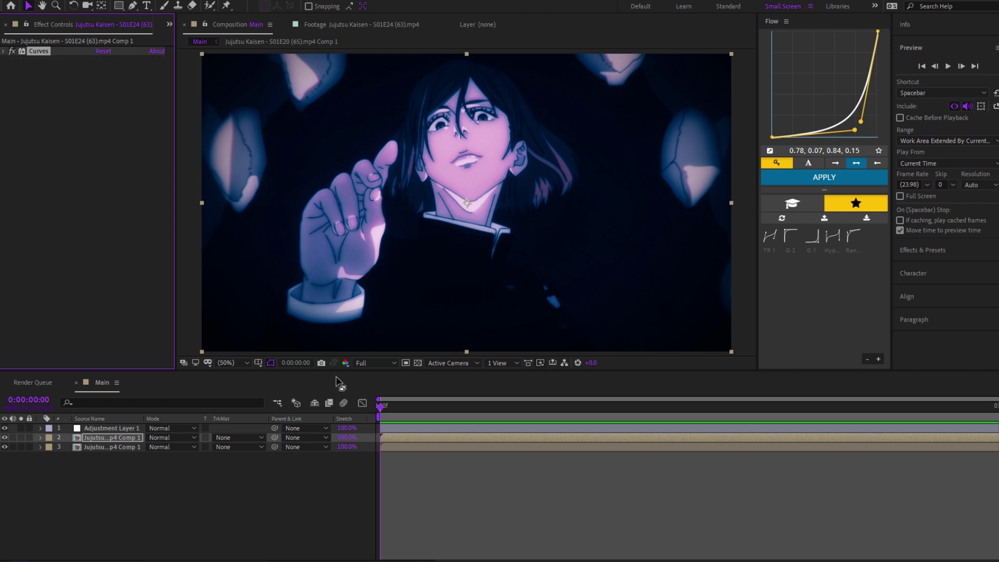
# Step: Apply Levels to the S01E24 (63) pre-comp with Input Black -15.3 and Input White 229.5
pyautogui.hotkey('ctrl', 'space')
pyautogui.write('lev')
pyautogui.click(430, 447)
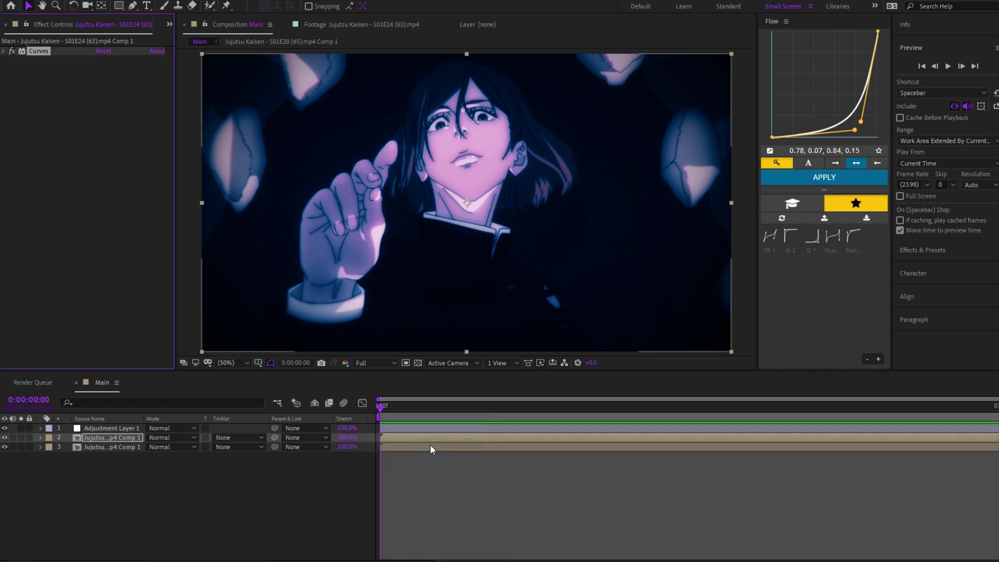
pyautogui.moveTo(104, 146)
pyautogui.mouseDown()
pyautogui.moveTo(106, 155)
pyautogui.moveTo(95, 155)
pyautogui.mouseUp()
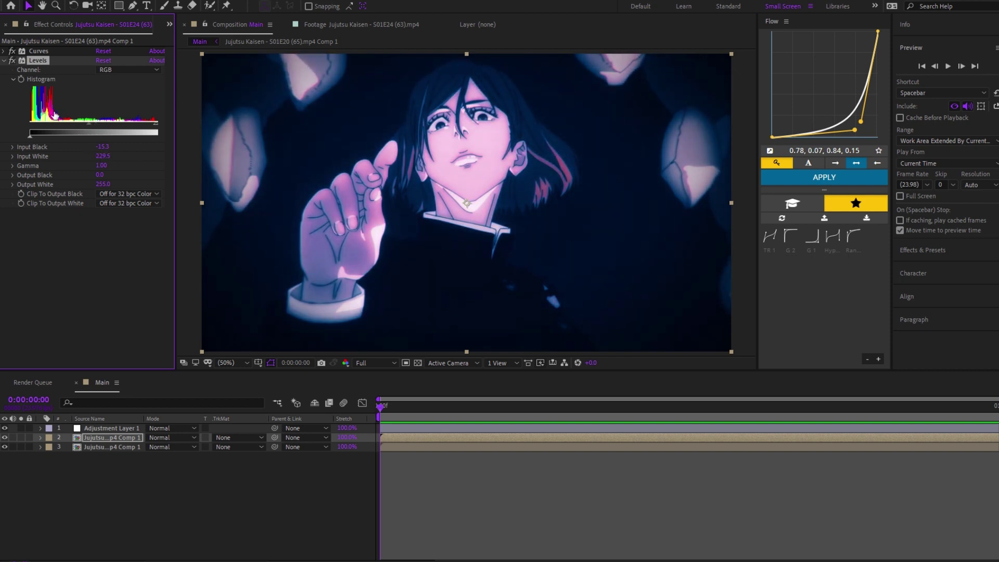
pyautogui.click(6, 61)
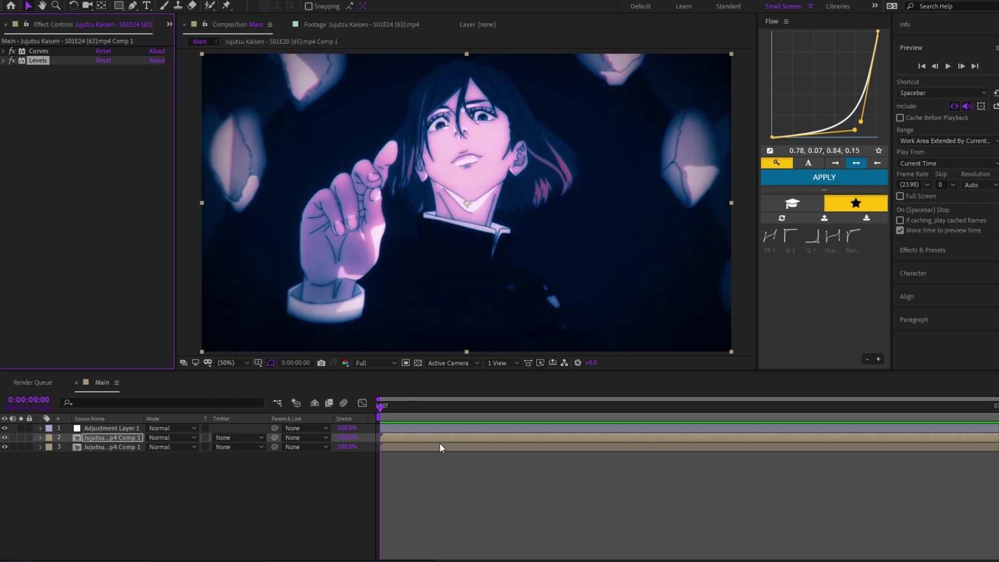
# Step: Apply Tint to the S01E24 (63) pre-comp and set Amount to Tint to 50%
pyautogui.hotkey('ctrl', 'space')
pyautogui.write('tint')
pyautogui.click(489, 460)
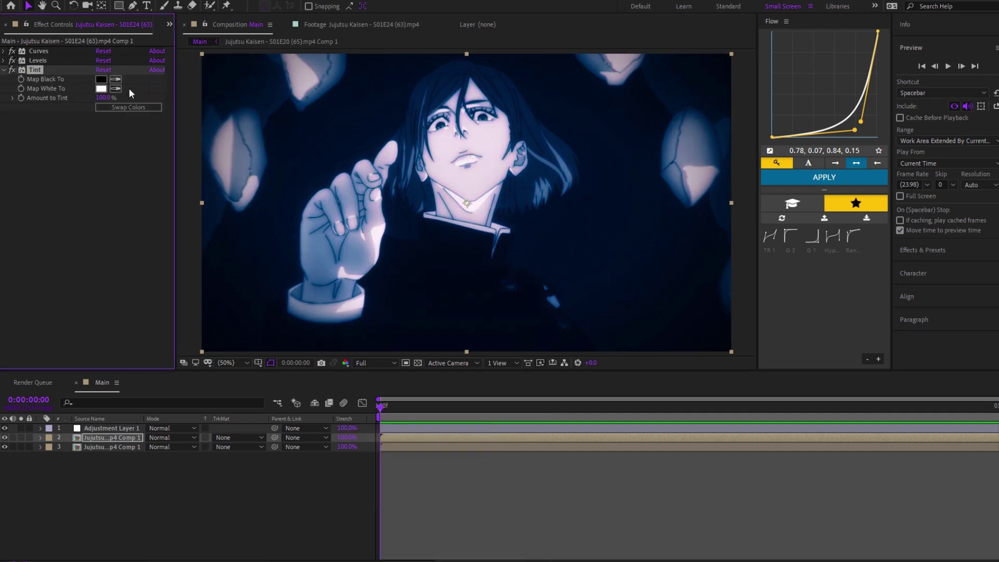
pyautogui.click(102, 98)
pyautogui.write('50')
pyautogui.click(114, 219)
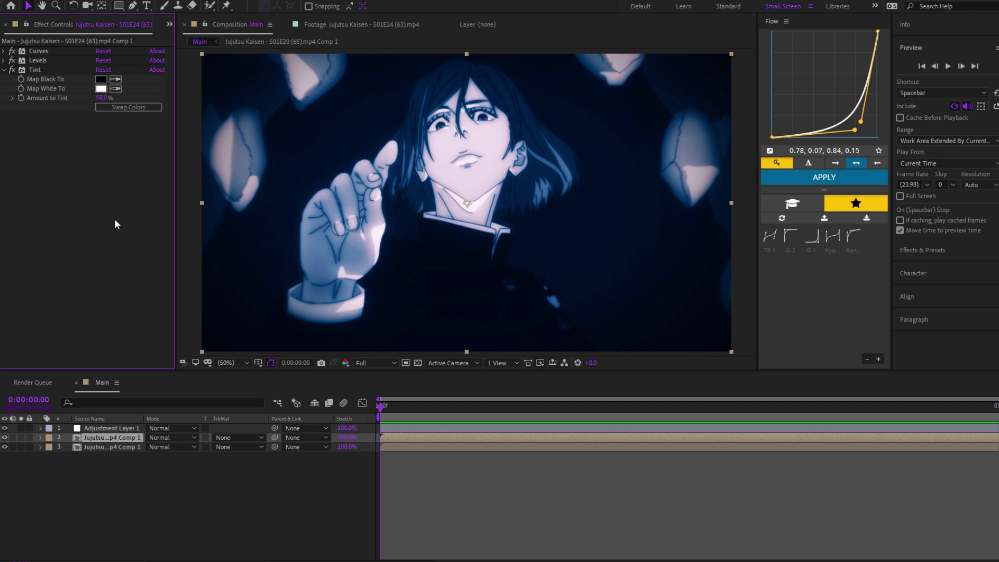
# Step: Check the clip with and without Tint while Adjustment Layer 1 is hidden, re-enter a 50% tint amount, and show the adjustment layer again
pyautogui.click(5, 428)
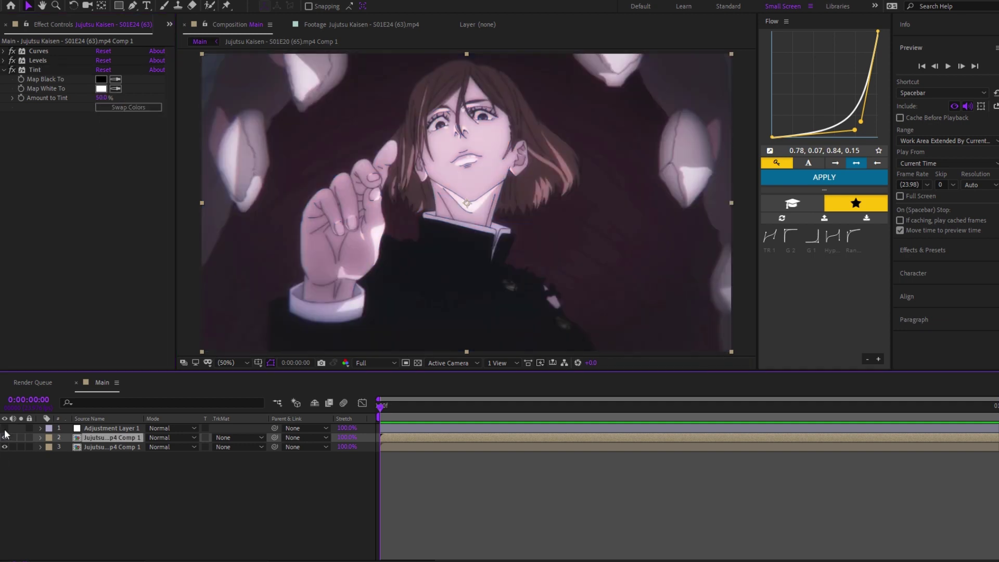
pyautogui.click(12, 70)
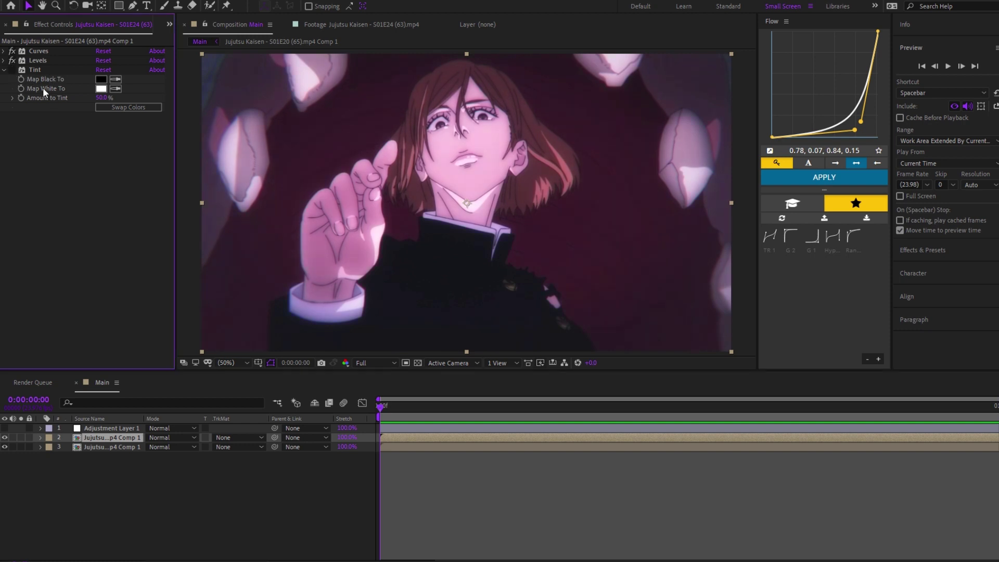
pyautogui.click(103, 99)
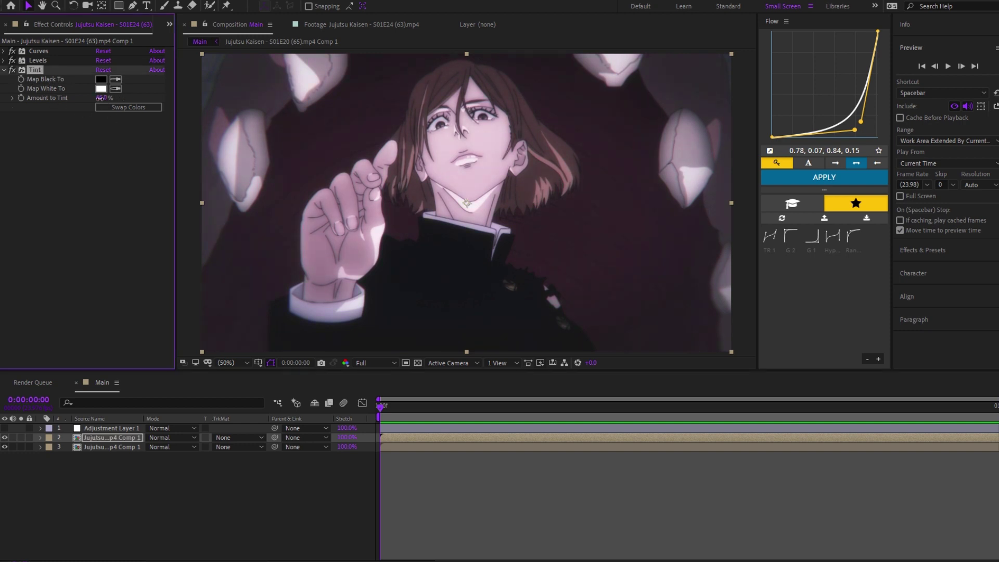
pyautogui.click(101, 98)
pyautogui.write('50')
pyautogui.click(98, 155)
pyautogui.click(5, 428)
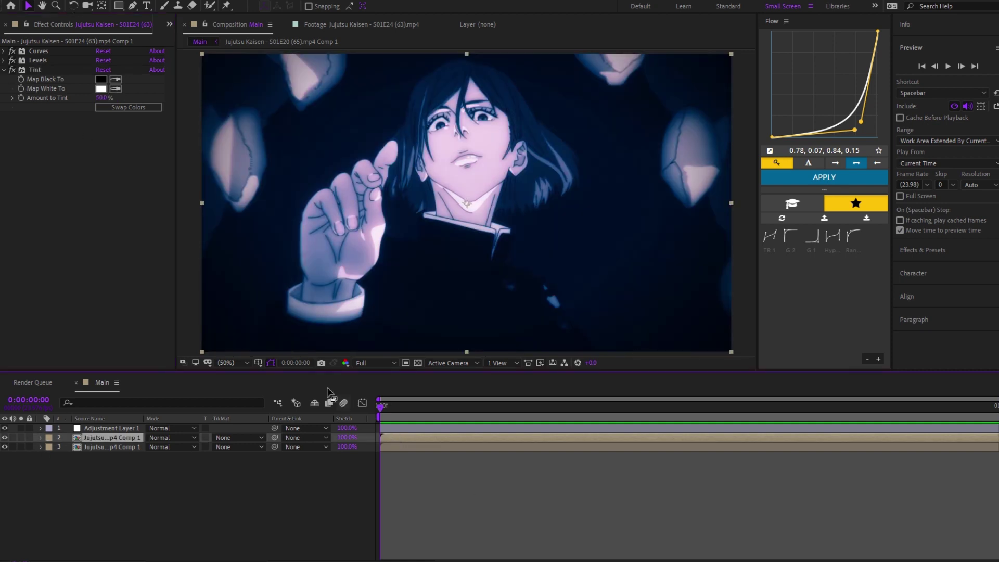
# Step: Compare the S01E24 (63) pre-comp with and without its Curves, Levels and Tint effects, and toggle its visibility against the clip below
pyautogui.click(4, 68)
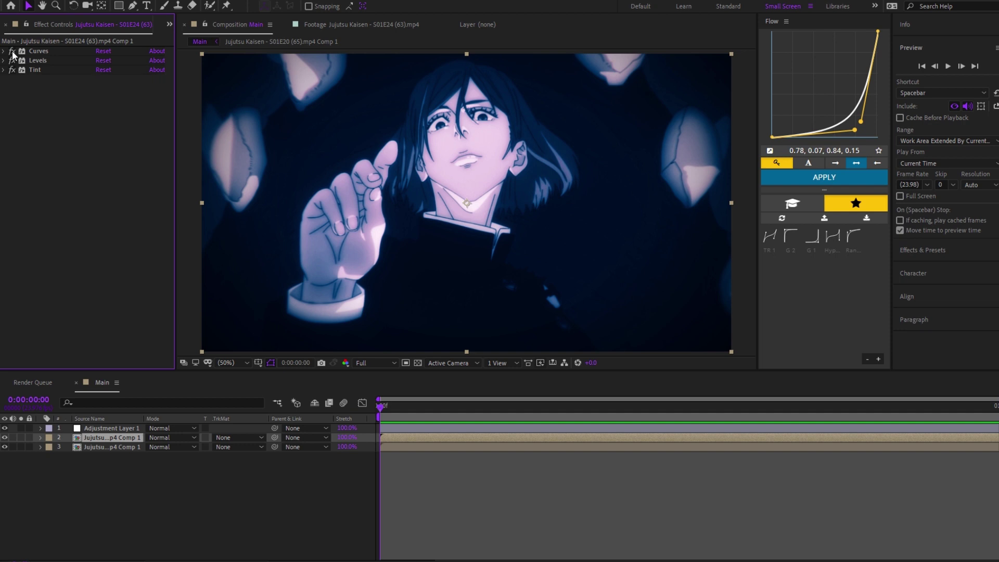
pyautogui.click(11, 69)
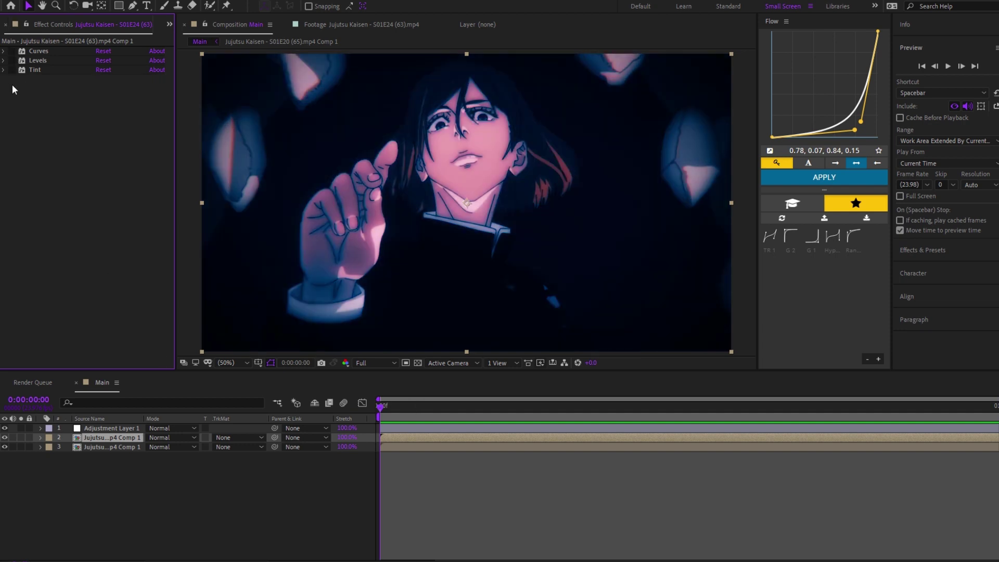
pyautogui.click(11, 61)
pyautogui.click(11, 60)
pyautogui.click(11, 69)
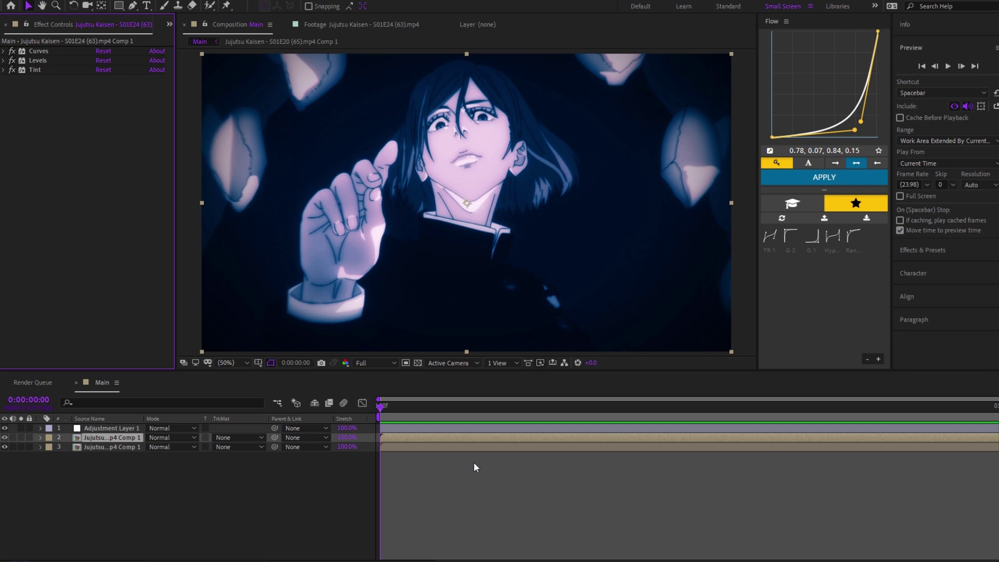
pyautogui.click(4, 437)
pyautogui.click(4, 438)
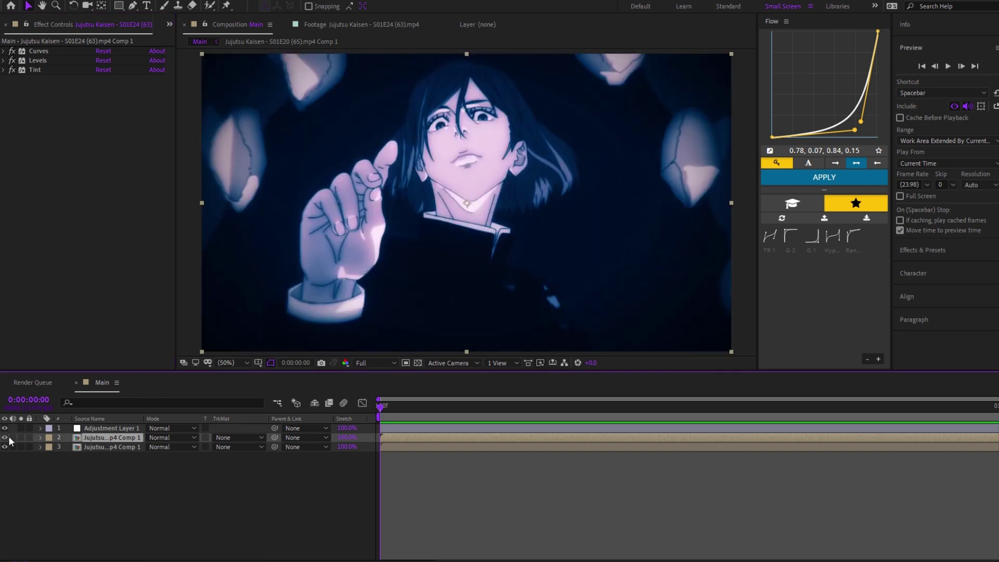
pyautogui.click(12, 69)
pyautogui.click(11, 70)
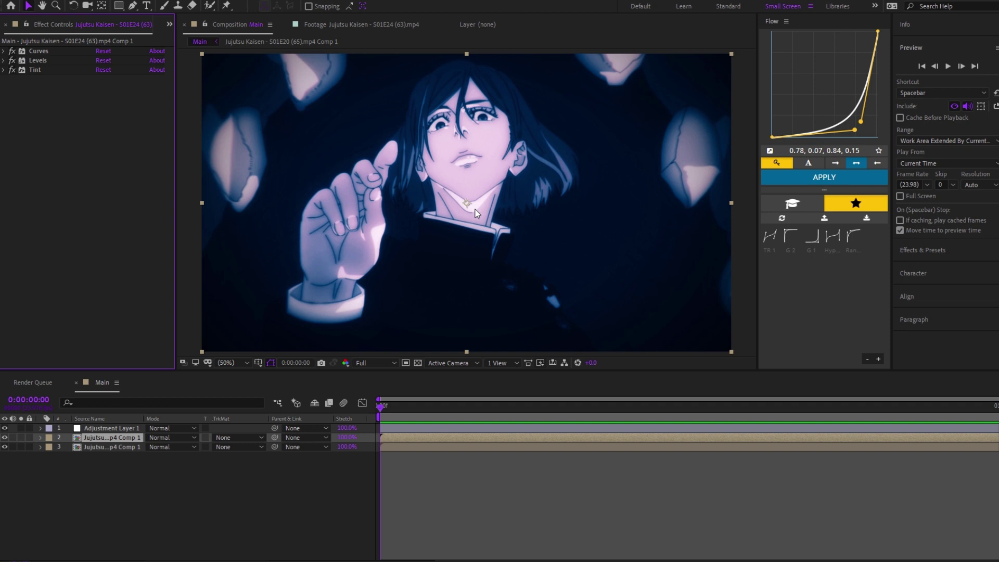
pyautogui.click(477, 504)
pyautogui.click(421, 441)
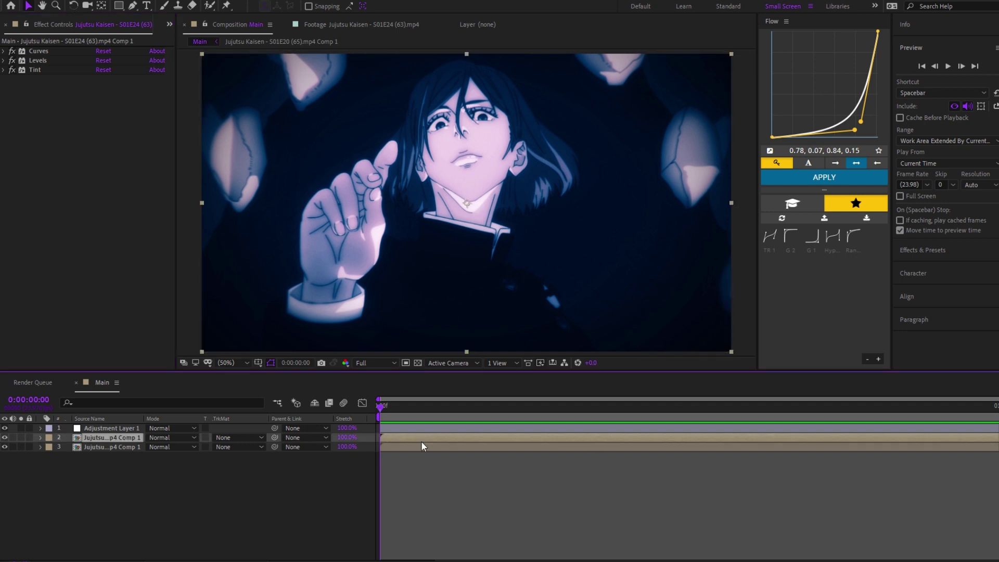